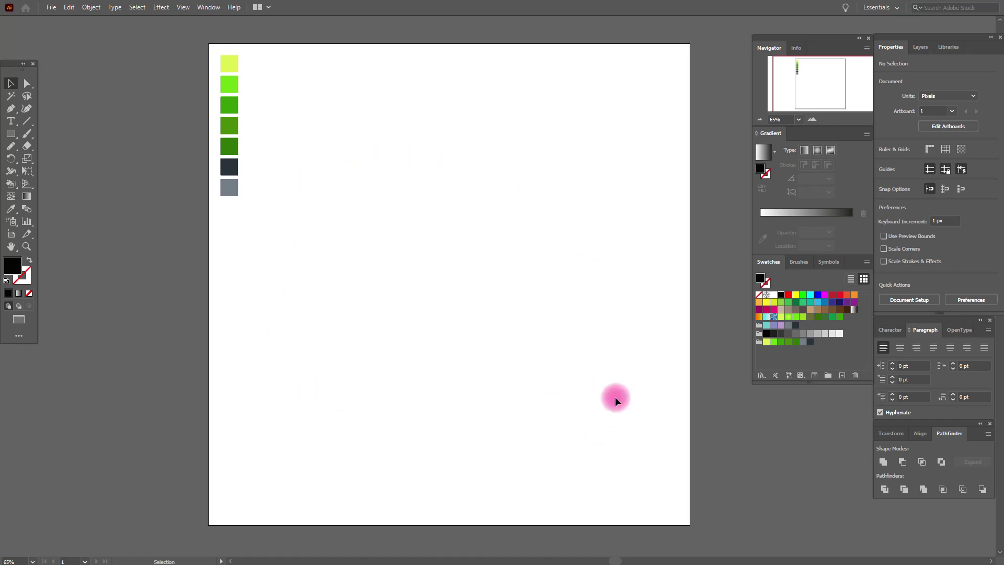
- Draw a half-leaf shape about 108 px wide and 391 px tall at the artboard's centre, filled with the palette's bright green
left_click(11, 208)
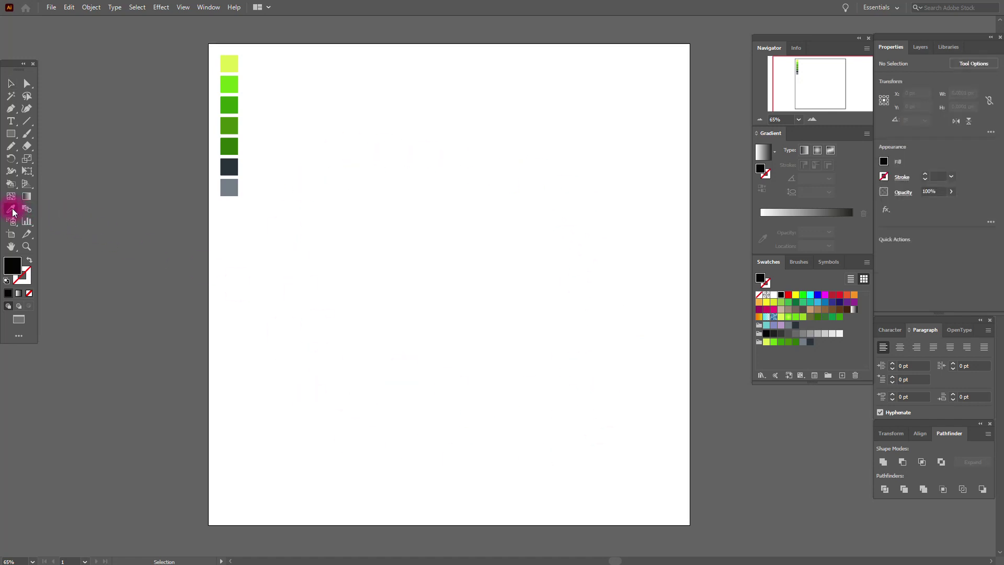
left_click(235, 92)
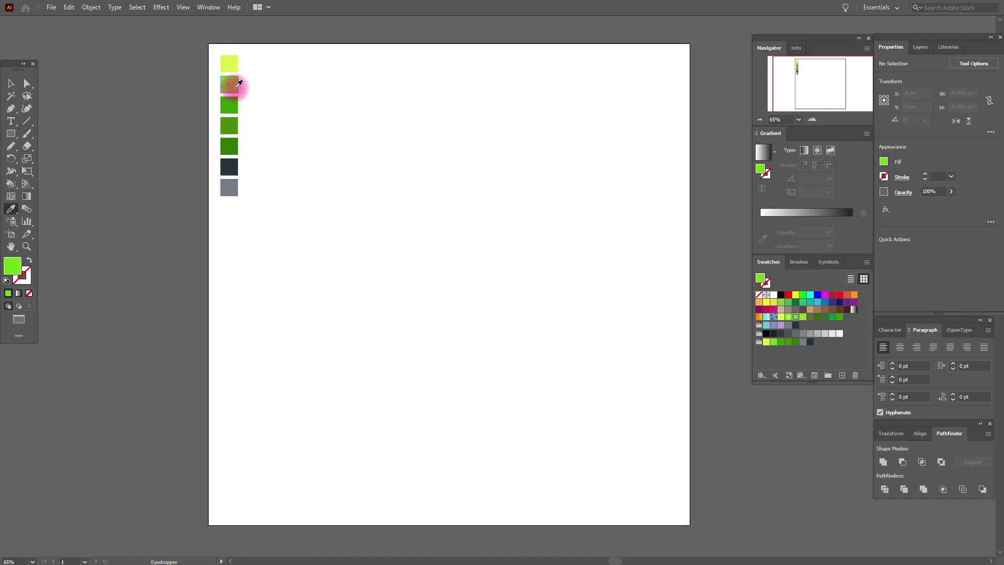
left_click(15, 114)
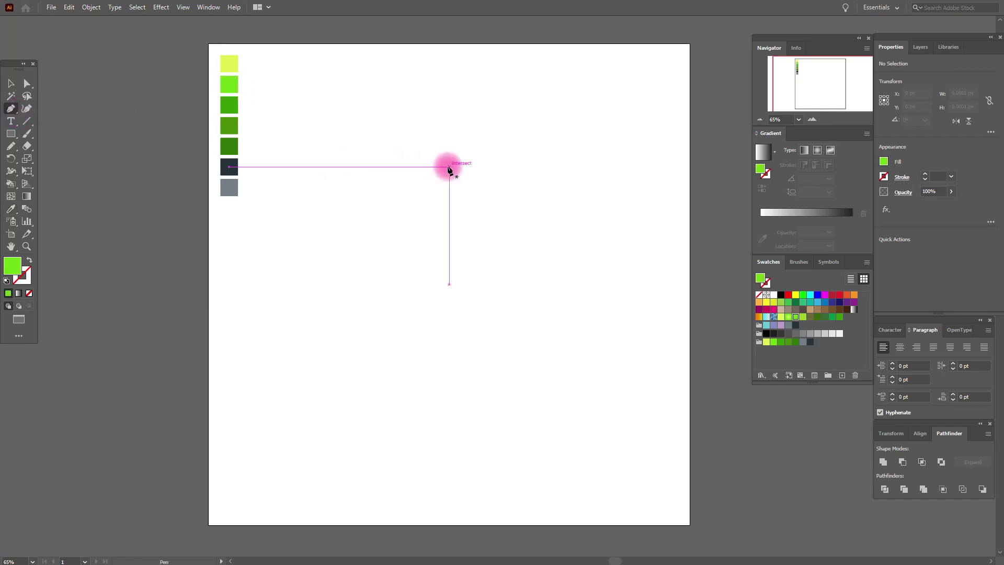
left_click(448, 167)
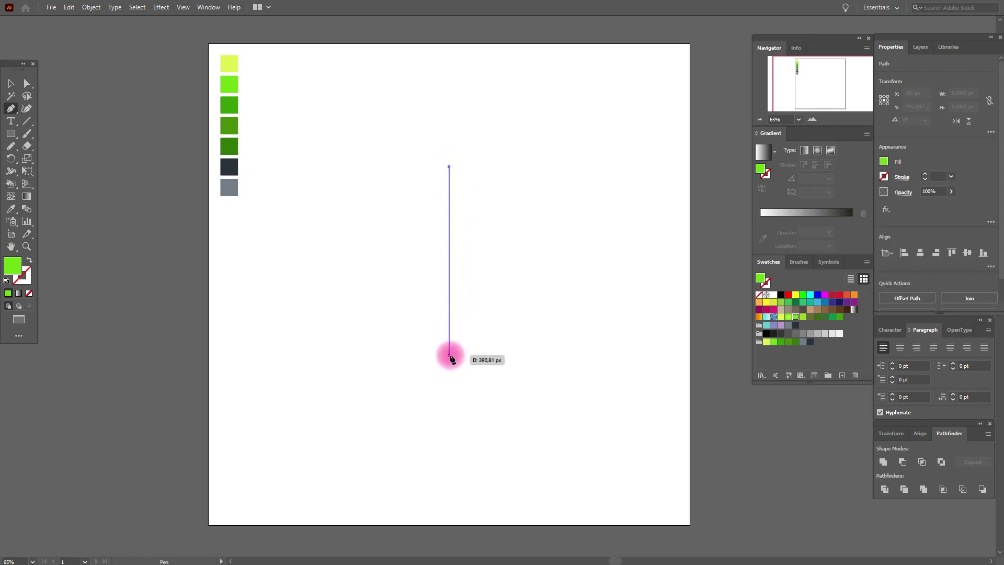
left_click_drag(449, 355, 566, 418)
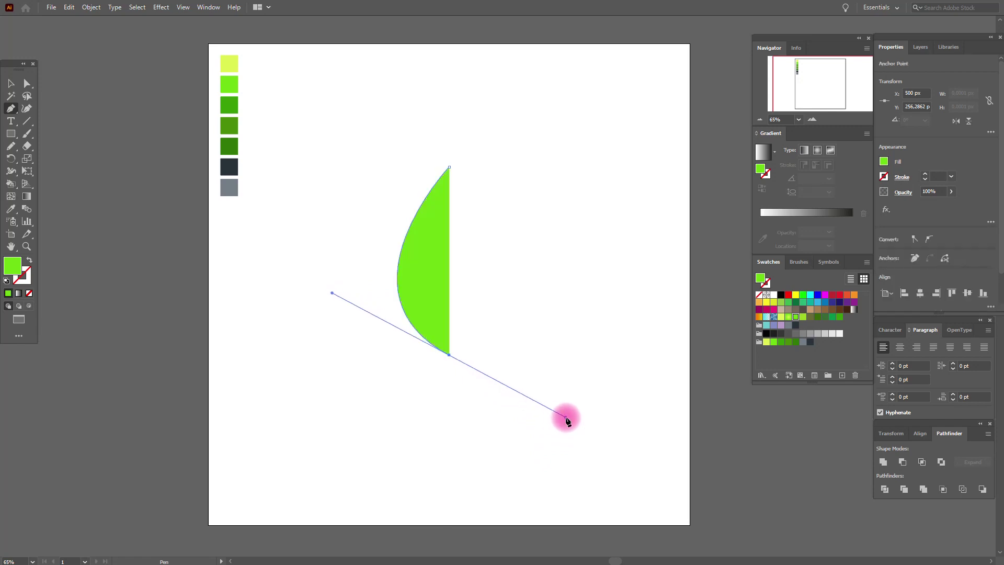
left_click(449, 355)
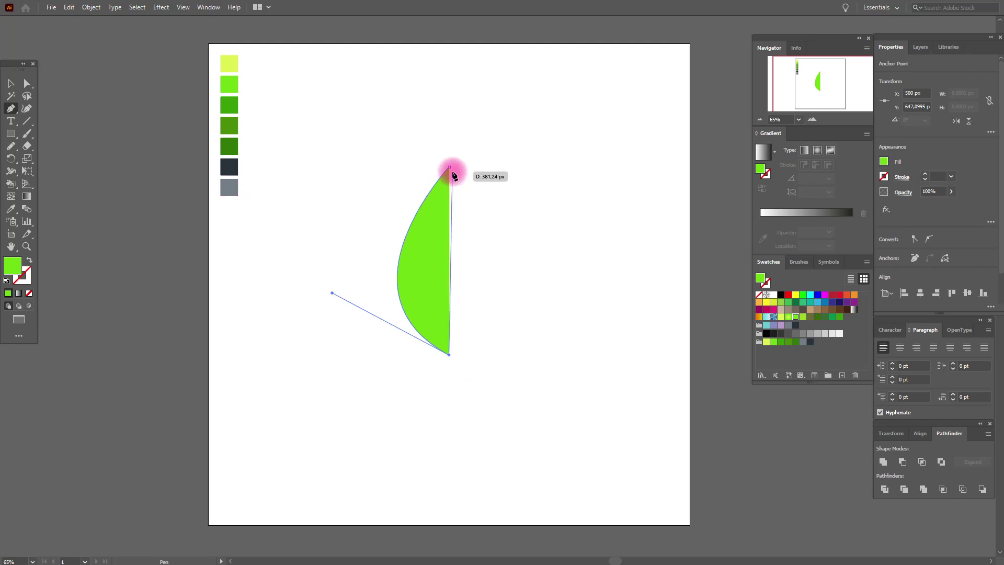
left_click(449, 167)
left_click(9, 83)
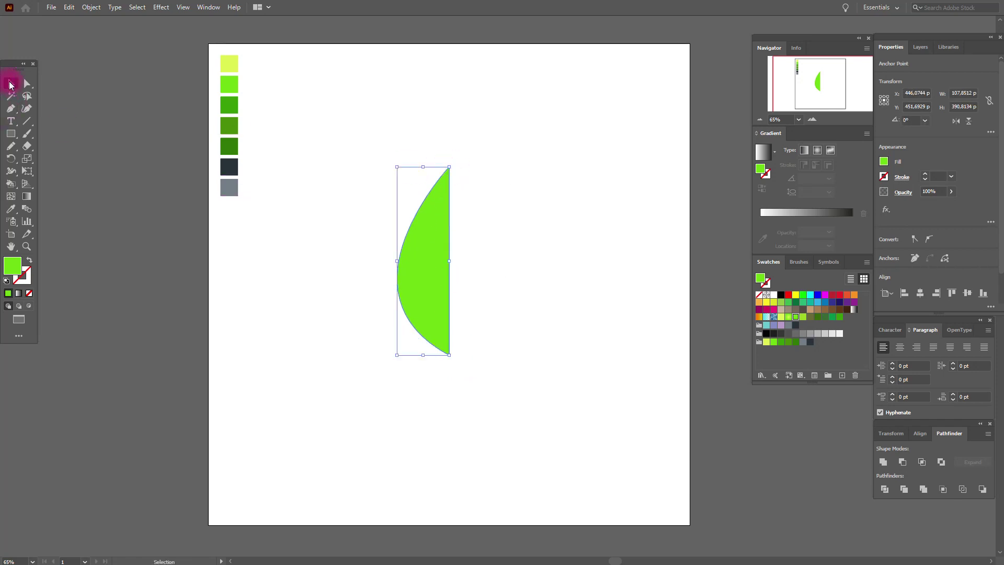
- Copy the half leaf in front, reflect the copy across the vertical axis, and move it about 108 px right to complete the leaf
left_click(476, 273)
left_click(446, 287)
key("ctrl+c")
key("ctrl+f")
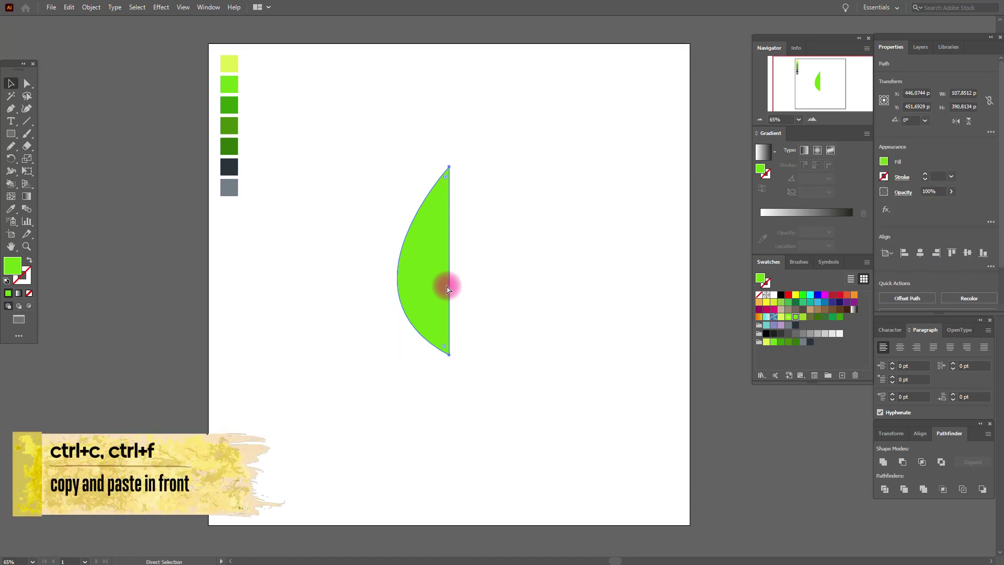
right_click(447, 287)
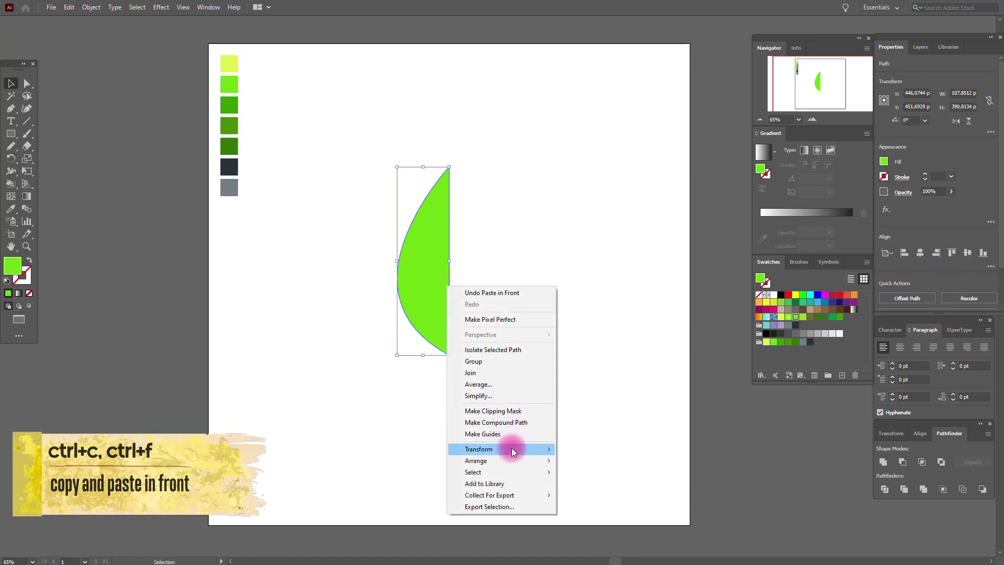
mouse_move(511, 452)
left_click(648, 487)
left_click(677, 325)
left_click_drag(423, 272, 477, 278)
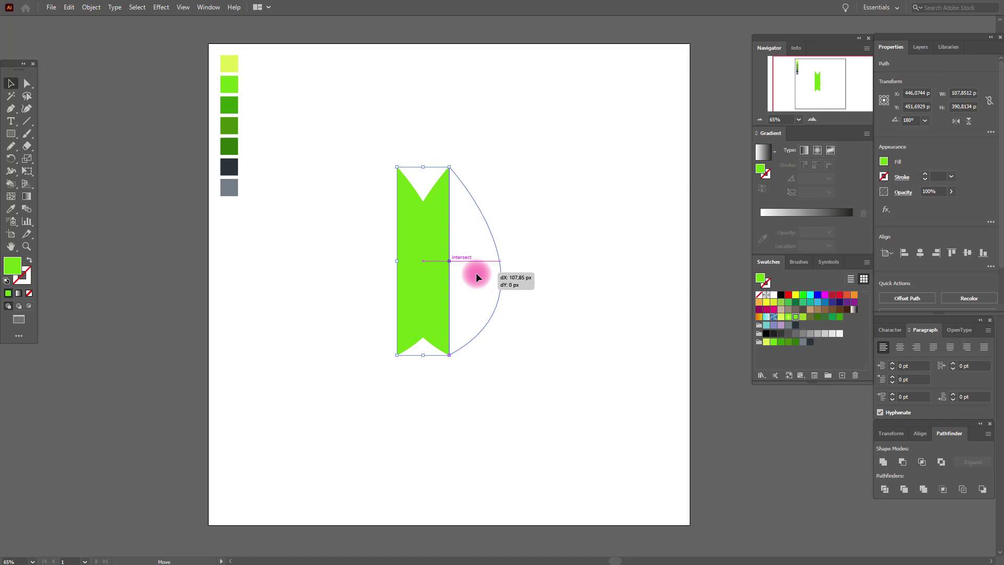
left_click_drag(476, 278, 477, 276)
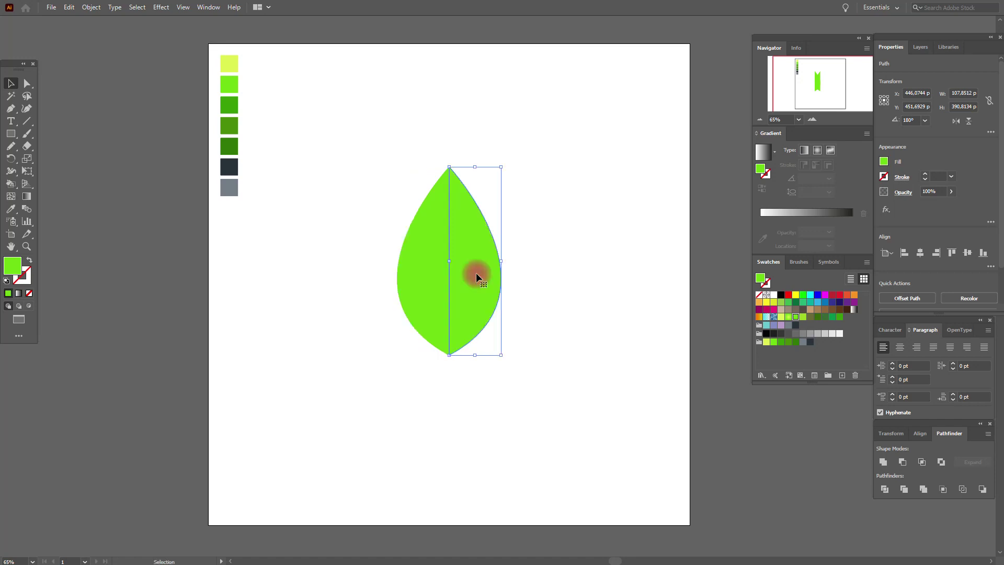
- Unite the two leaf halves into one shape with Pathfinder
left_click(543, 283)
left_click_drag(392, 146, 535, 406)
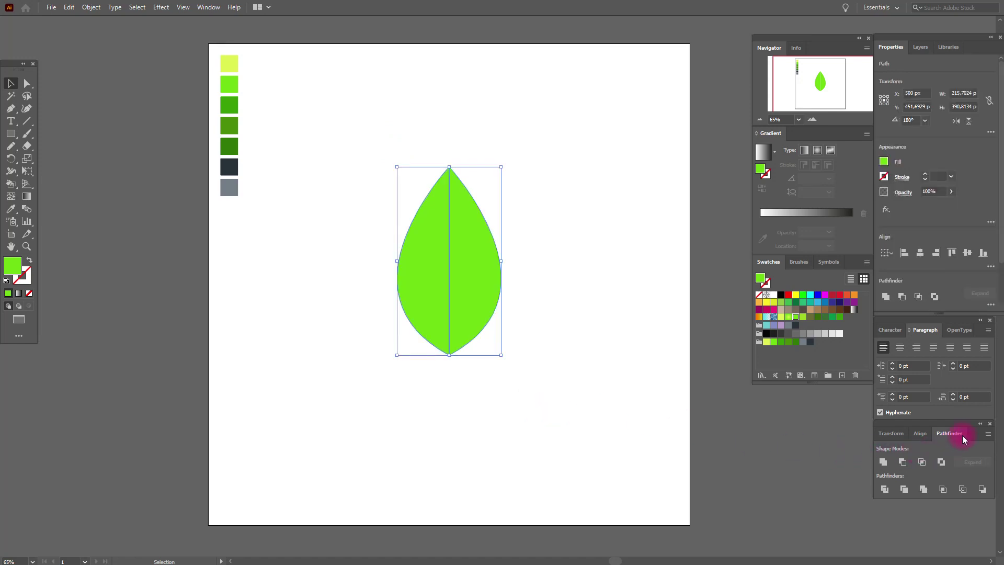
left_click(891, 459)
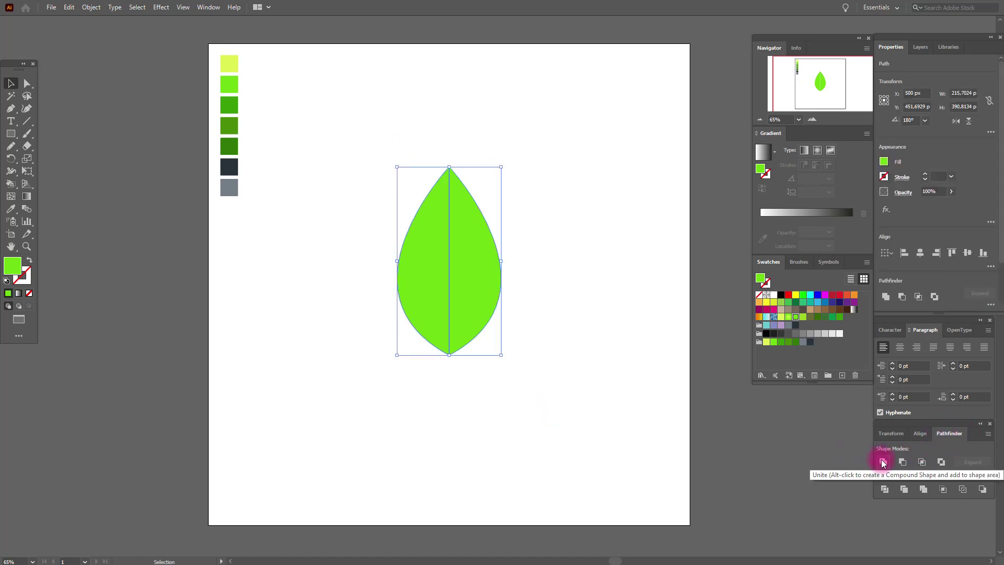
left_click(882, 462)
left_click(552, 344)
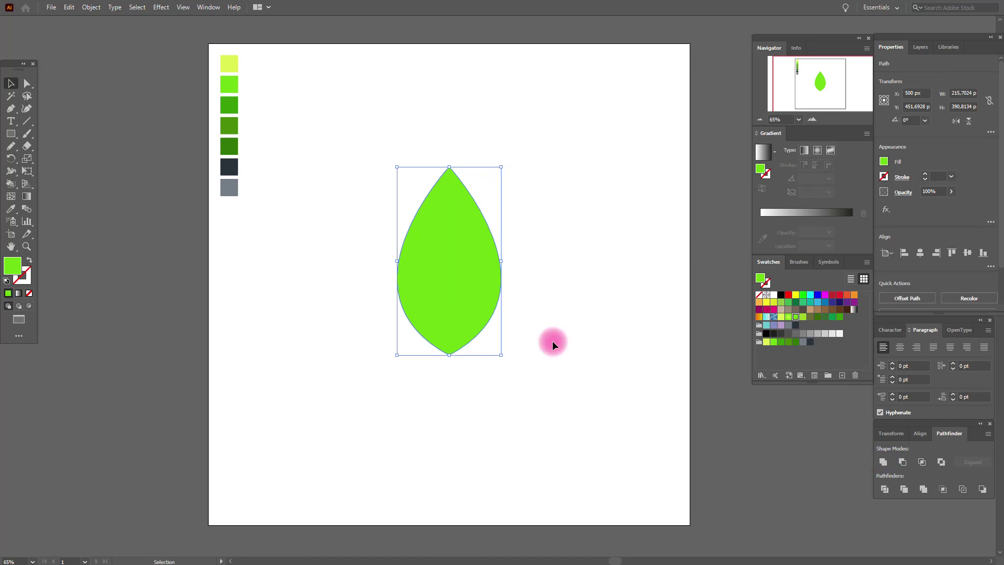
- Draw a curved, tapering stem about 58 px wide and 474 px tall from the leaf's tip past its base, using the palette's third green
left_click(10, 208)
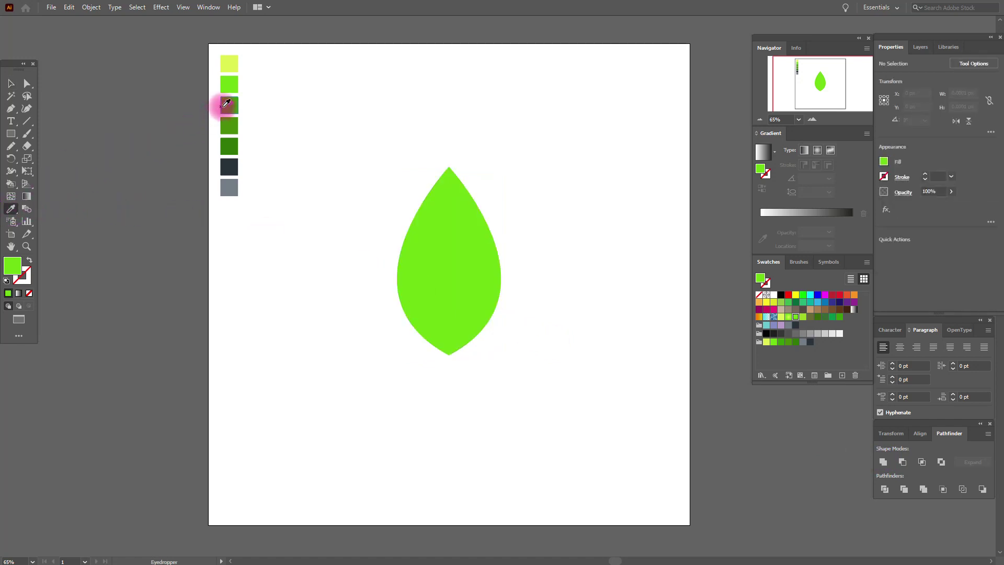
left_click(226, 103)
left_click(15, 110)
left_click(448, 169)
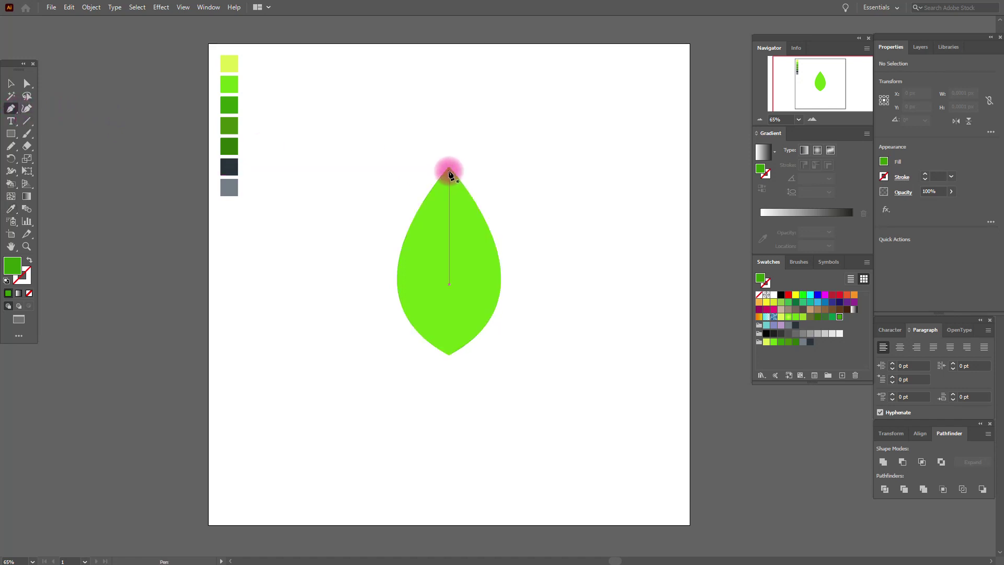
left_click(448, 167)
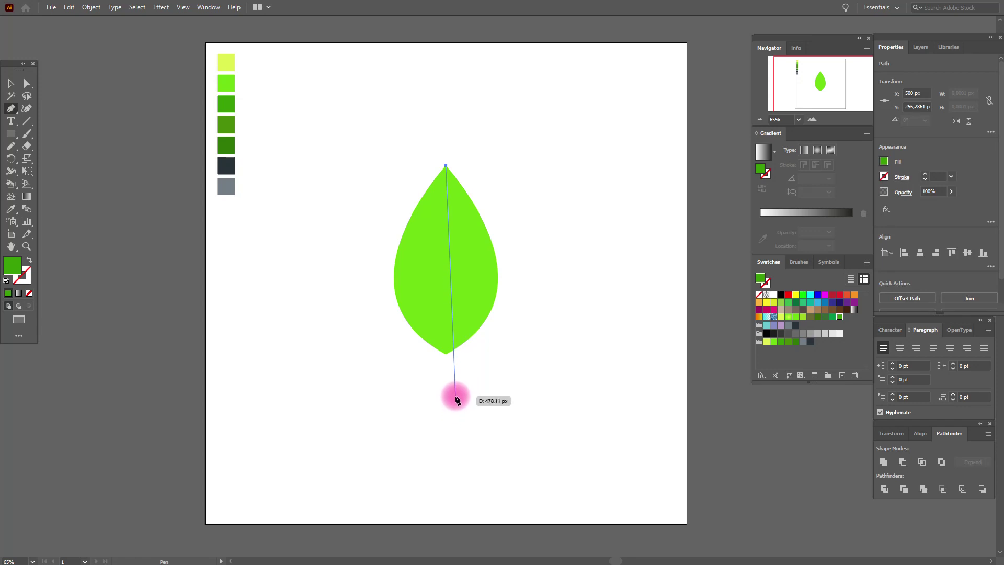
left_click_drag(455, 394, 497, 513)
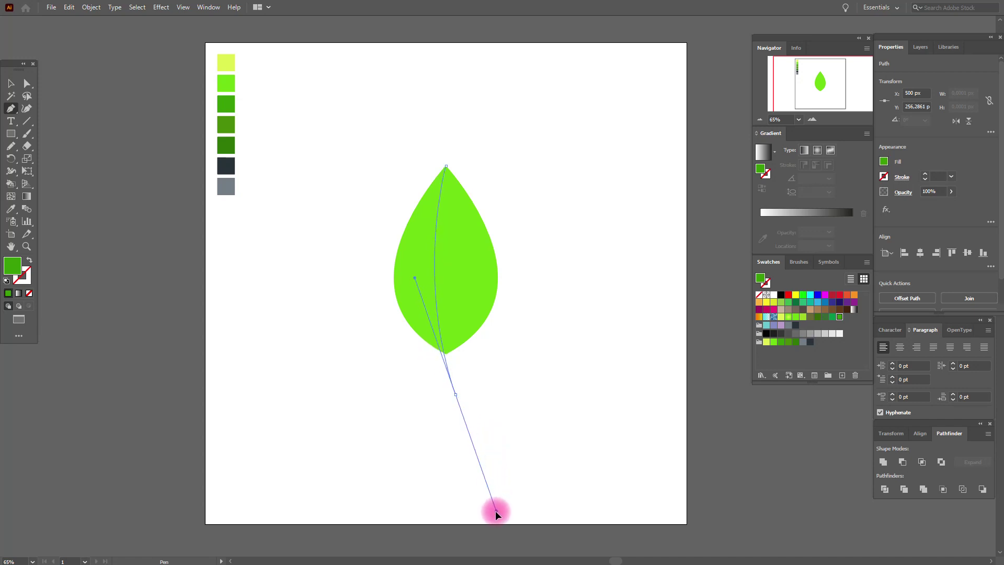
left_click_drag(499, 514, 492, 515)
left_click(456, 395)
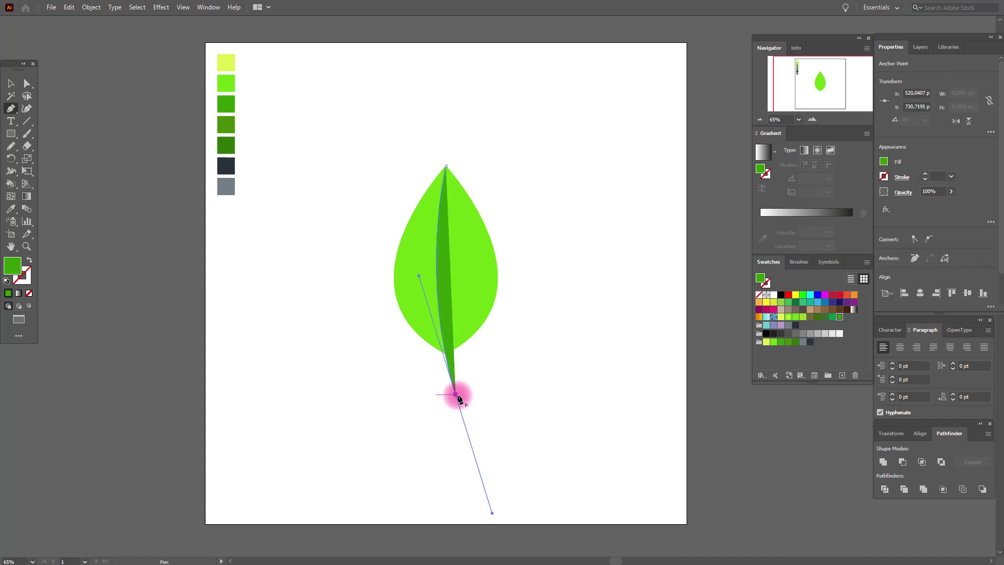
left_click_drag(464, 393, 447, 168)
scroll(459, 35, "up", 3)
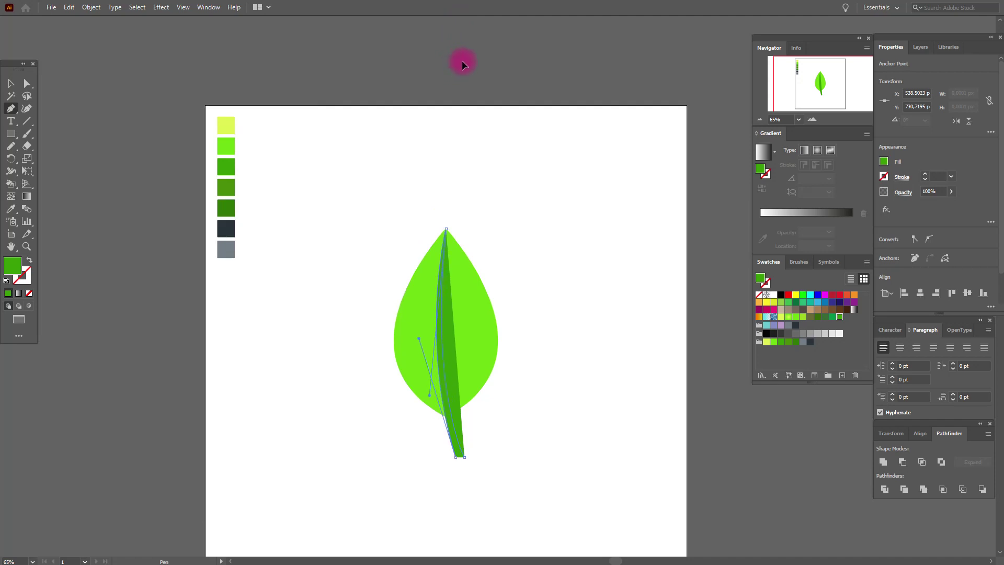
left_click(462, 63, "ctrl")
left_click(10, 82)
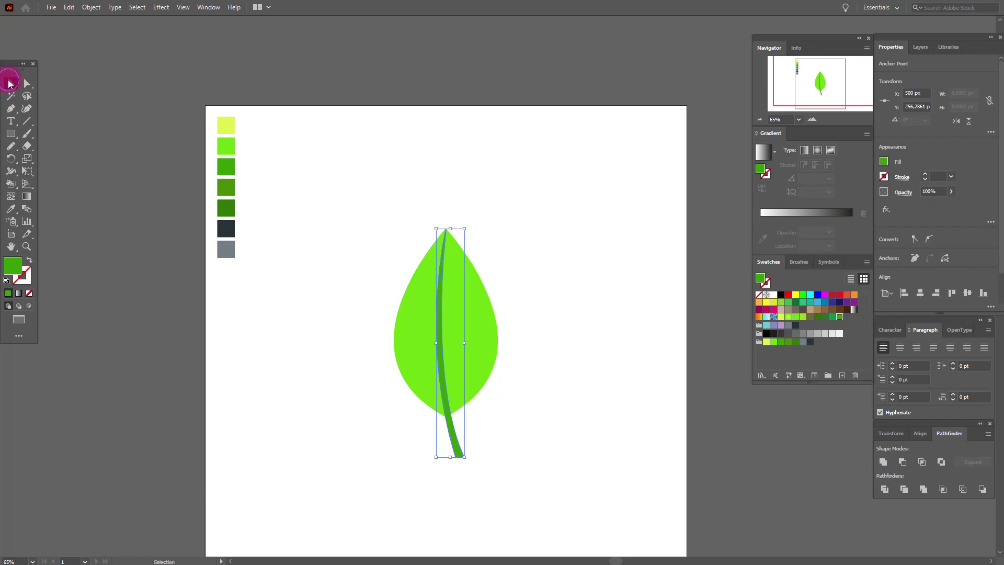
left_click(339, 151)
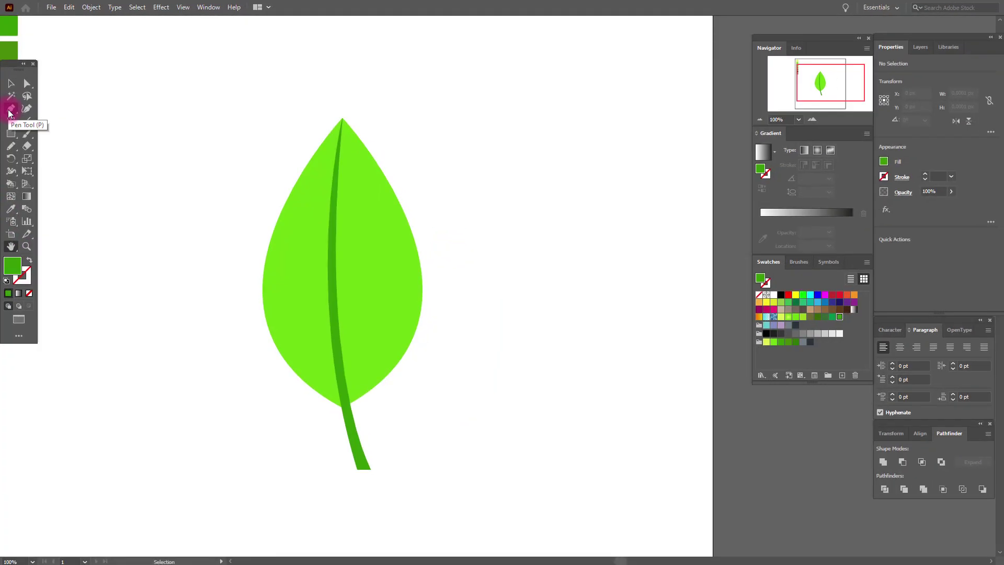
- Draw a closed Pen shape that follows the stem's curve on one side and encloses the leaf's entire right half
left_click(384, 120)
left_click(343, 119)
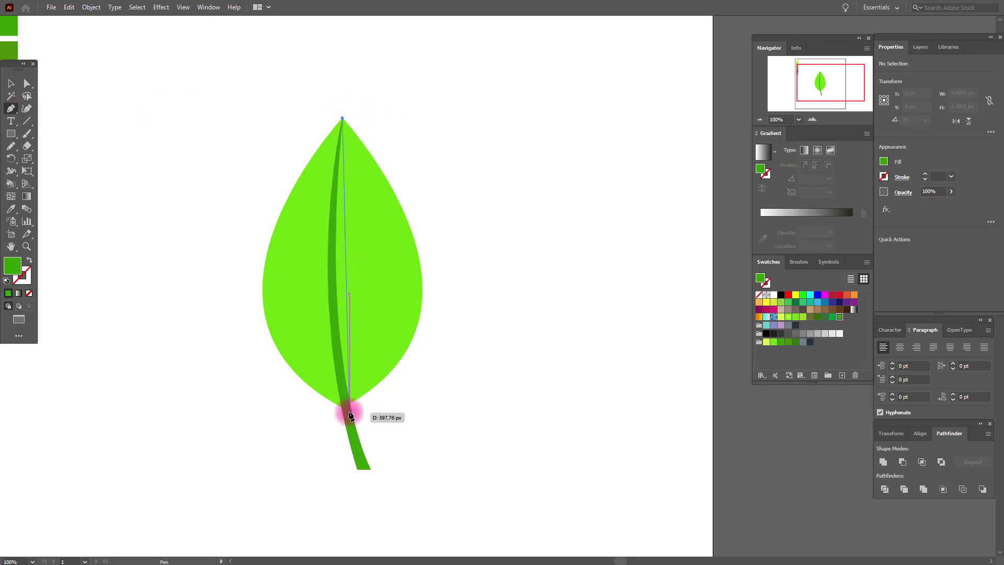
left_click(347, 409)
left_click_drag(348, 410, 381, 499)
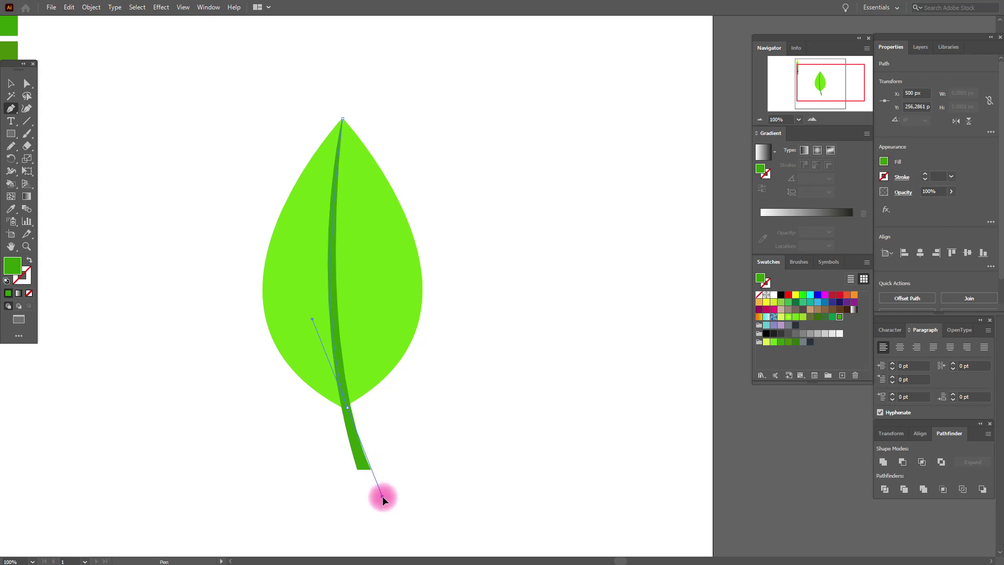
left_click_drag(379, 500, 379, 497)
left_click(350, 411)
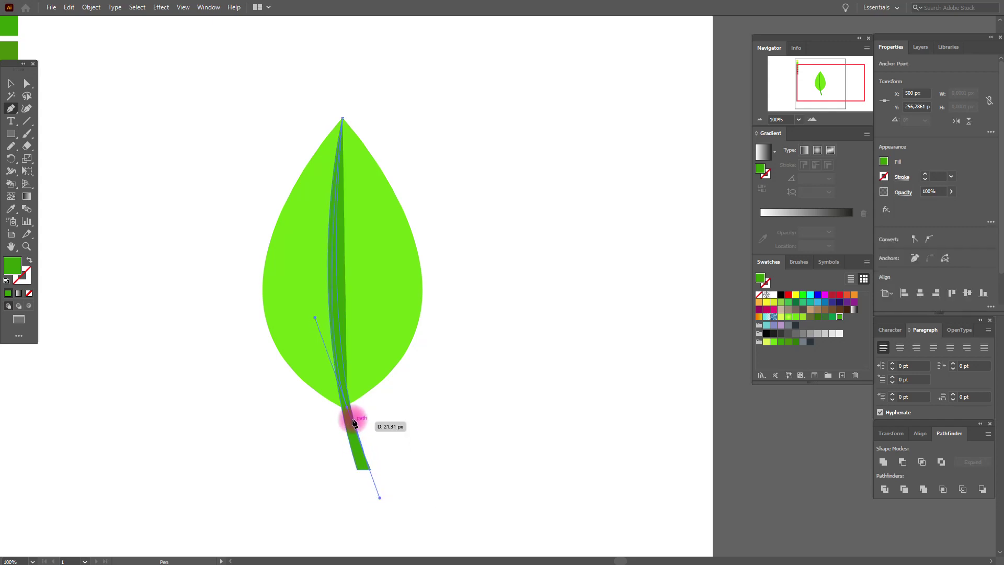
left_click(392, 405)
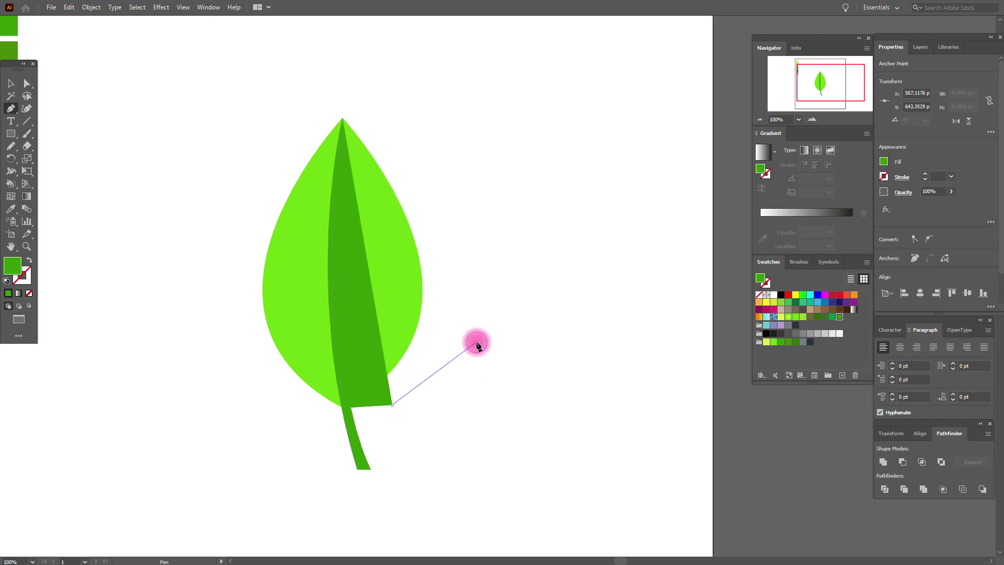
left_click(476, 342)
left_click(470, 237)
left_click(410, 114)
left_click(342, 118)
left_click(11, 84)
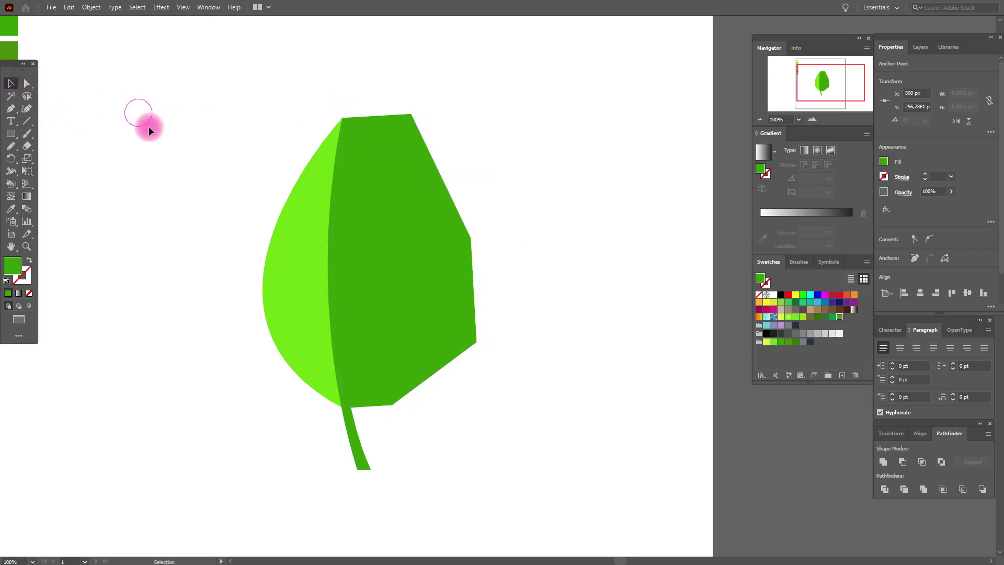
- Copy the leaf in front and intersect the copy with the dark green shape, trimming it to the leaf's right half
left_click(288, 246)
key("ctrl+c")
key("ctrl+f")
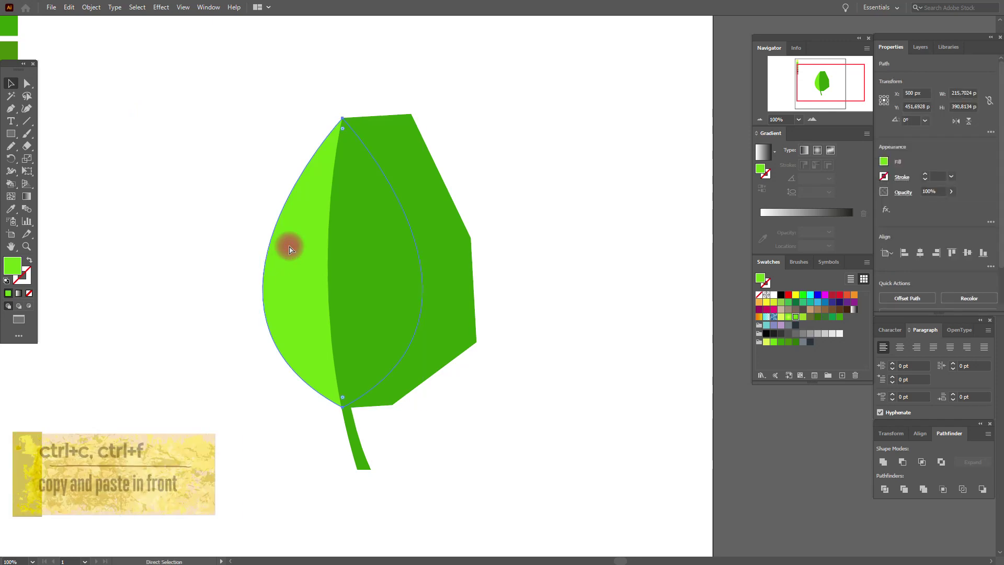
left_click(408, 249, "shift")
left_click(463, 250, "shift")
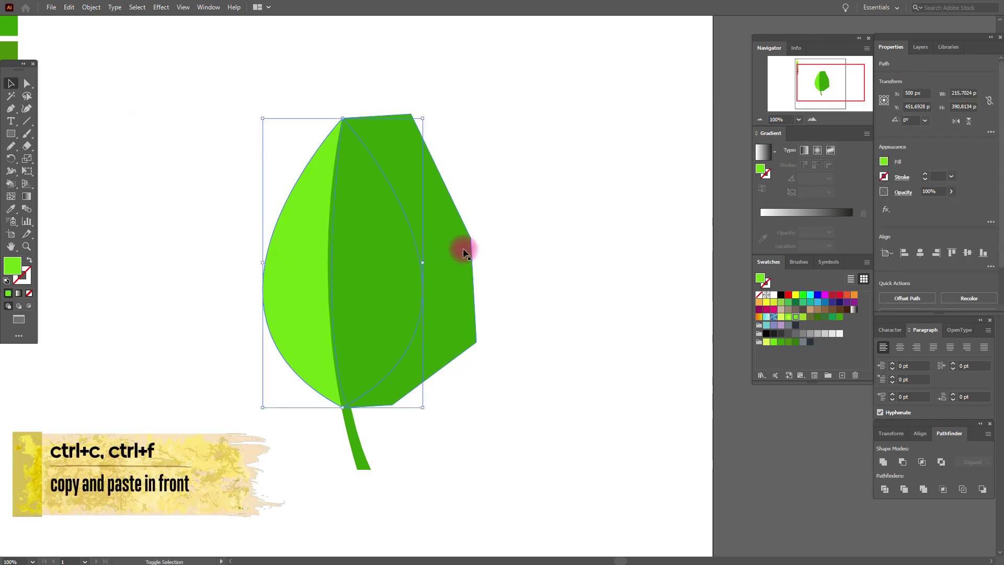
left_click(922, 463)
left_click(102, 34)
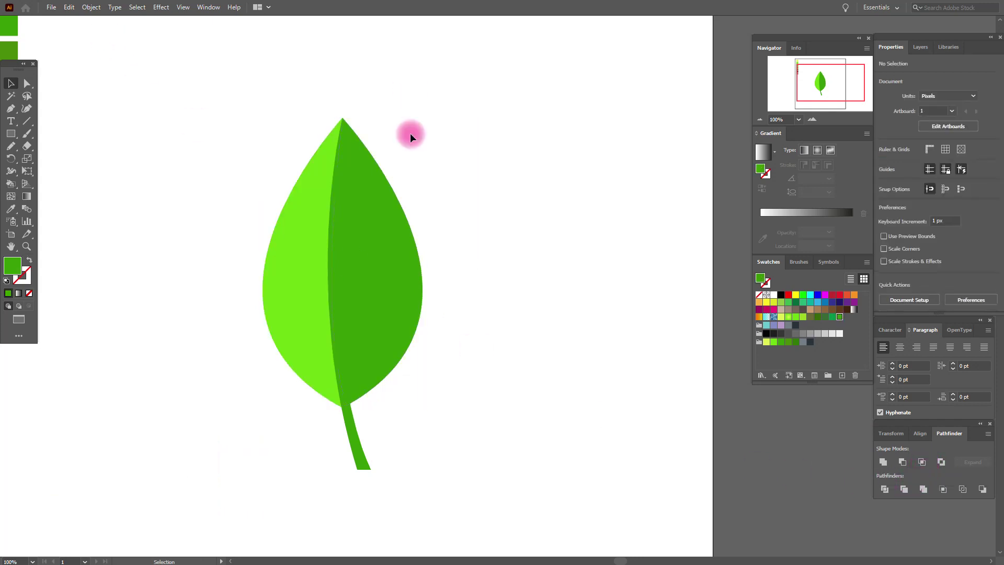
- Fill the leaf's right half with the bright green swatch from the palette's color group
left_click(379, 246)
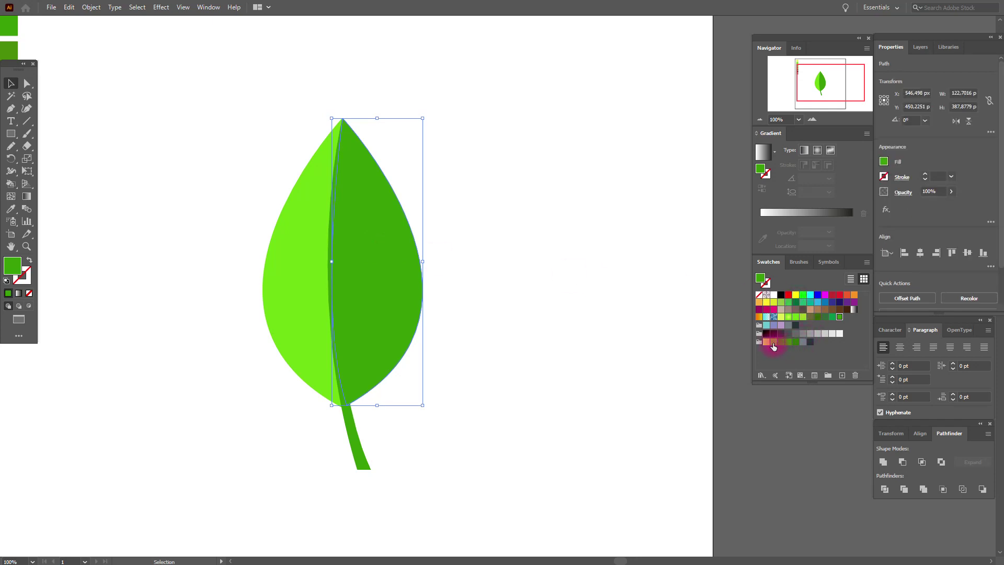
left_click(774, 342)
left_click(382, 430)
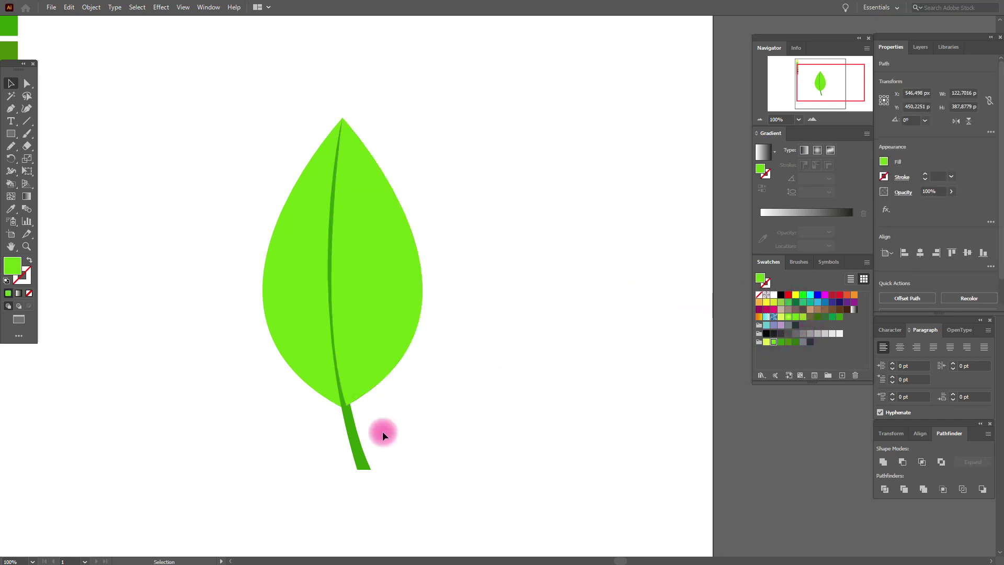
- Bring the dark green stem to the front of the leaf shapes
left_click(352, 431)
right_click(352, 432)
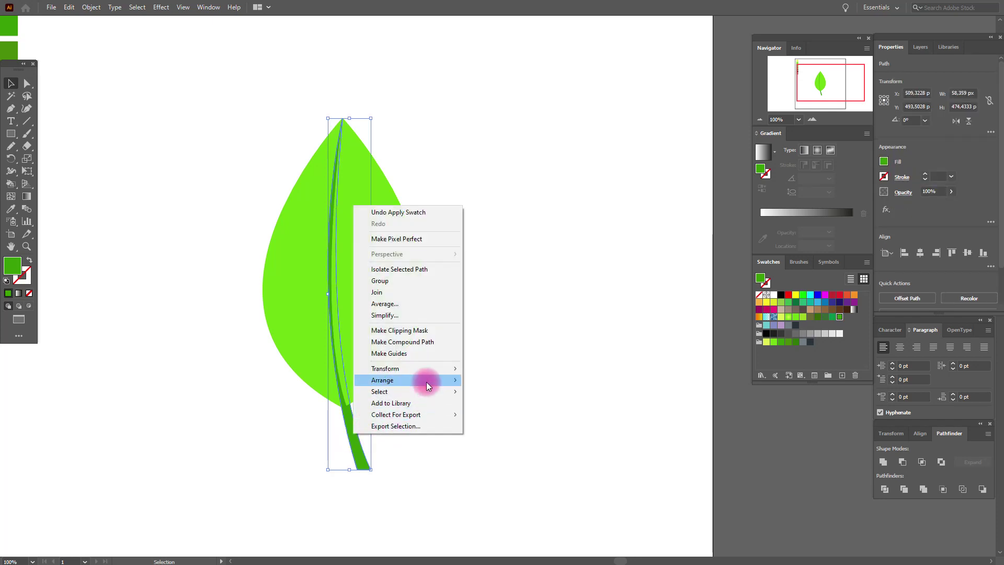
mouse_move(425, 381)
left_click(503, 383)
left_click(502, 384)
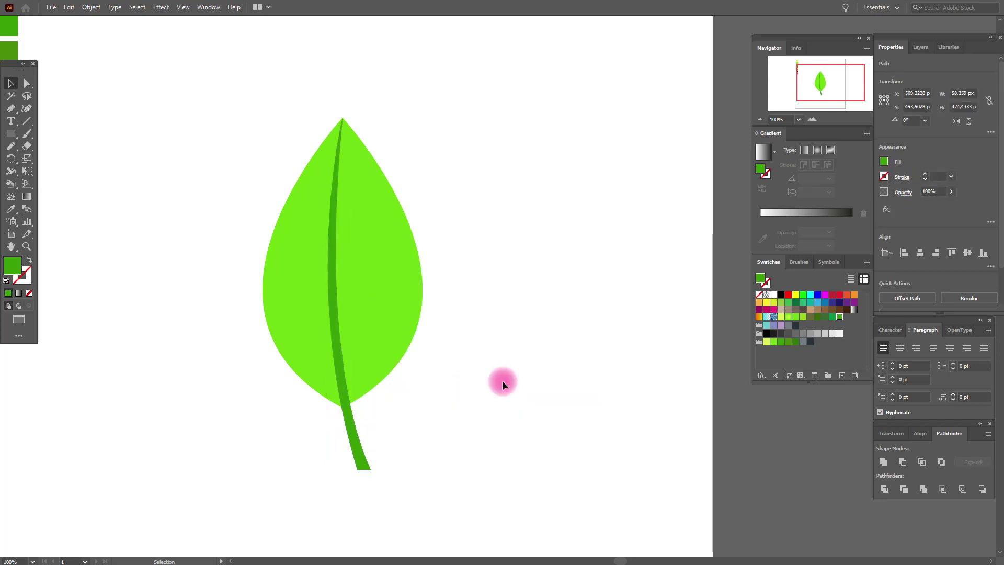
- Convert the full leaf shape into a gradient mesh with 4 rows, 4 columns and Flat appearance
left_click(312, 293)
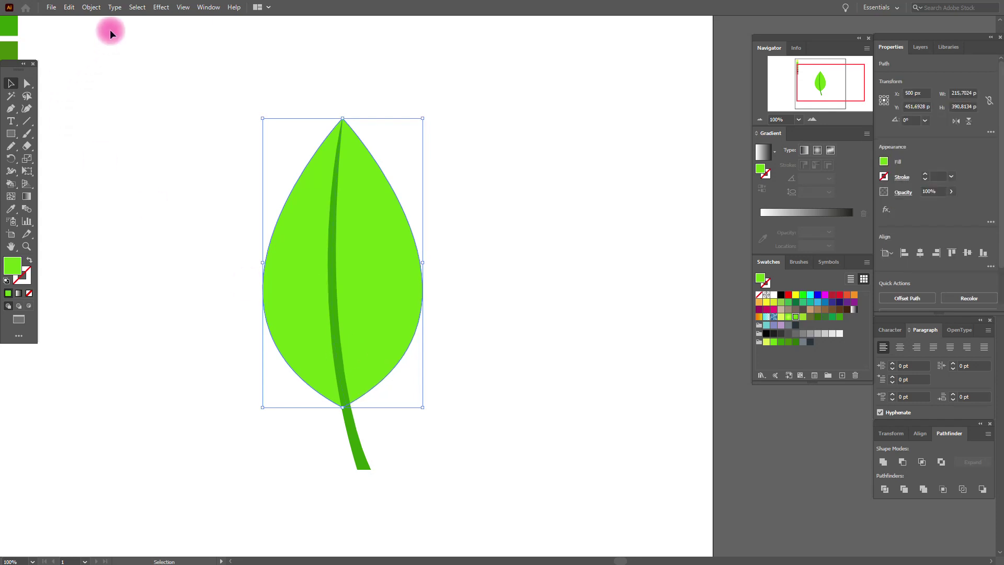
left_click(85, 8)
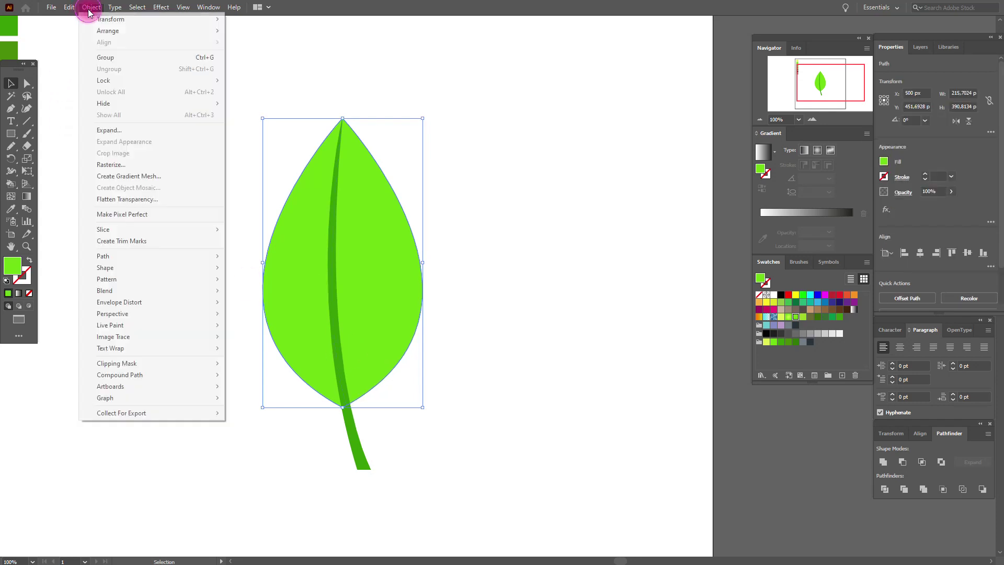
left_click(142, 177)
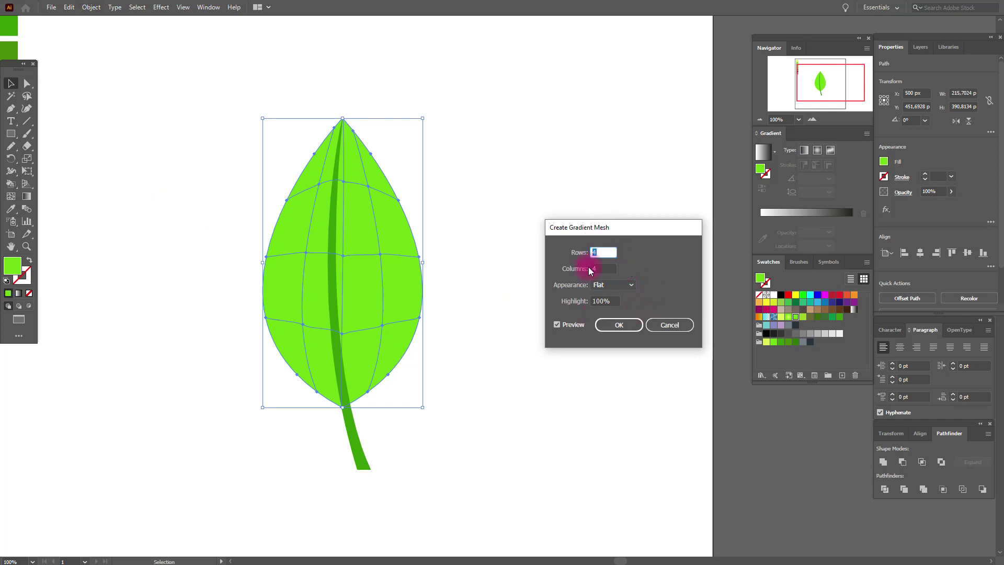
left_click(628, 321)
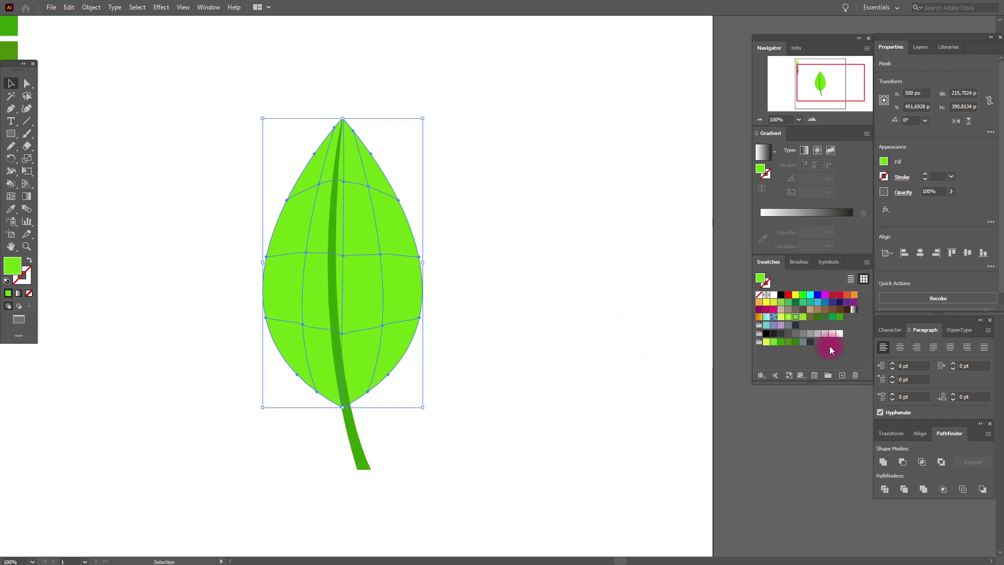
- Color the upper, middle and lower interior mesh points of the leaf's left half with the yellow-green palette swatch
left_click(767, 342)
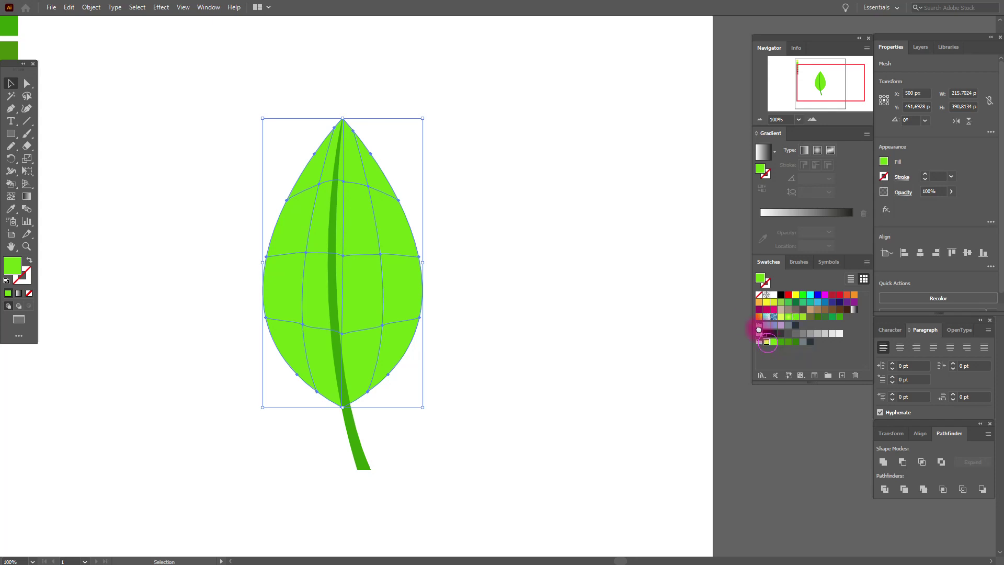
left_click(319, 184)
left_click(306, 254)
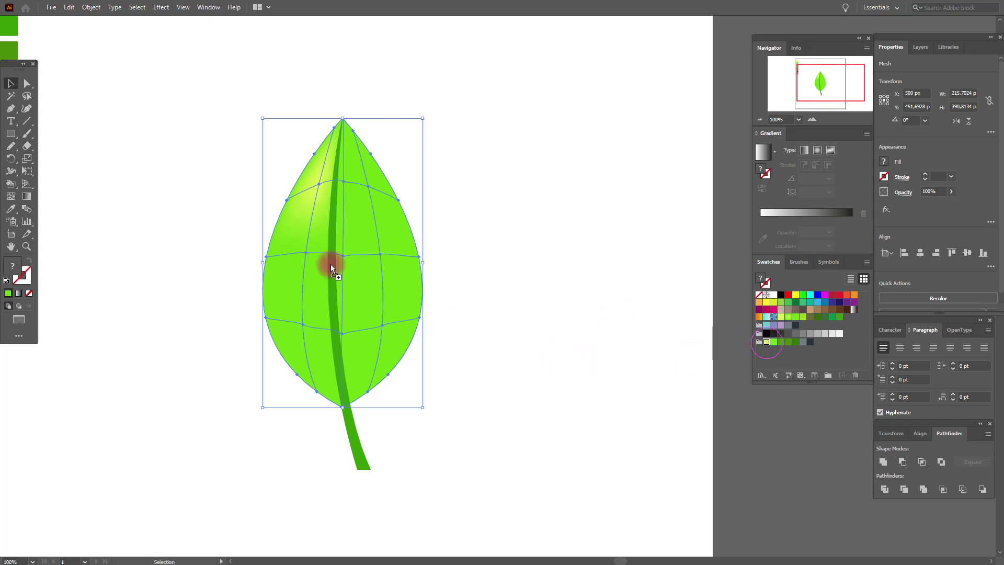
left_click(306, 252)
left_click_drag(765, 346, 303, 325)
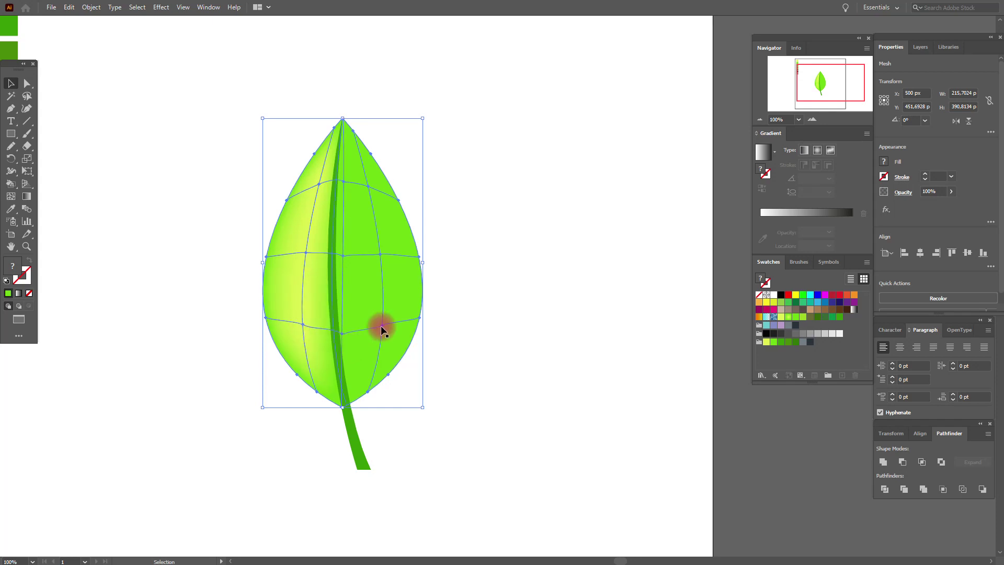
left_click(625, 309)
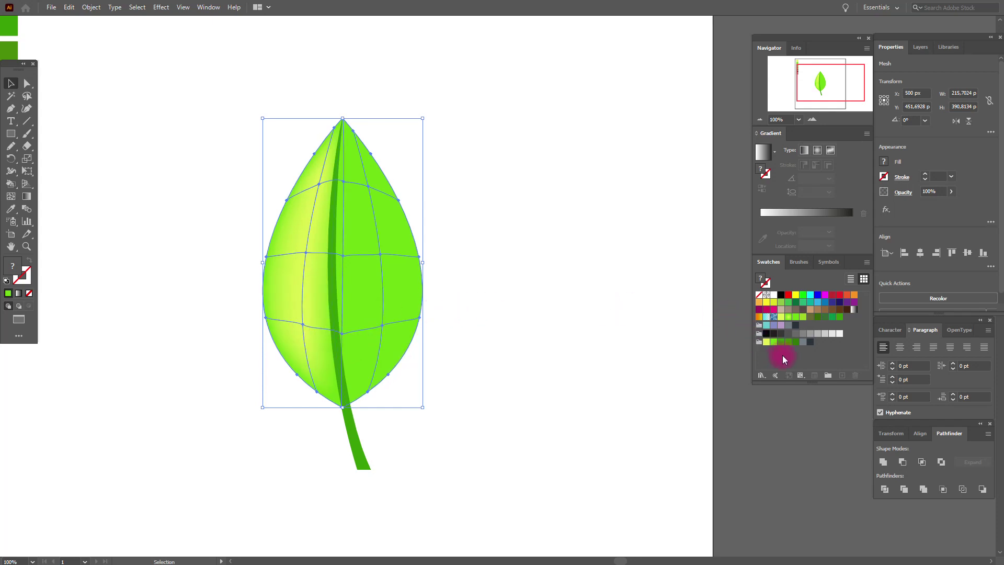
left_click_drag(767, 343, 387, 328)
left_click_drag(725, 326, 766, 344)
- Shade the outer-edge mesh points of the leaf's left half, down to its base, with the stem's darker green swatch
left_click(443, 258)
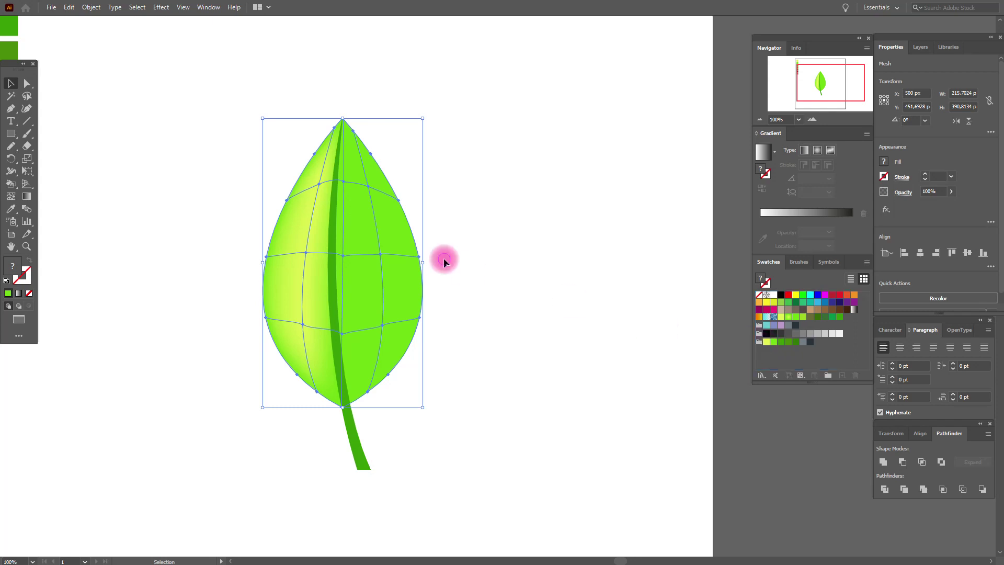
left_click(372, 260)
left_click(265, 262)
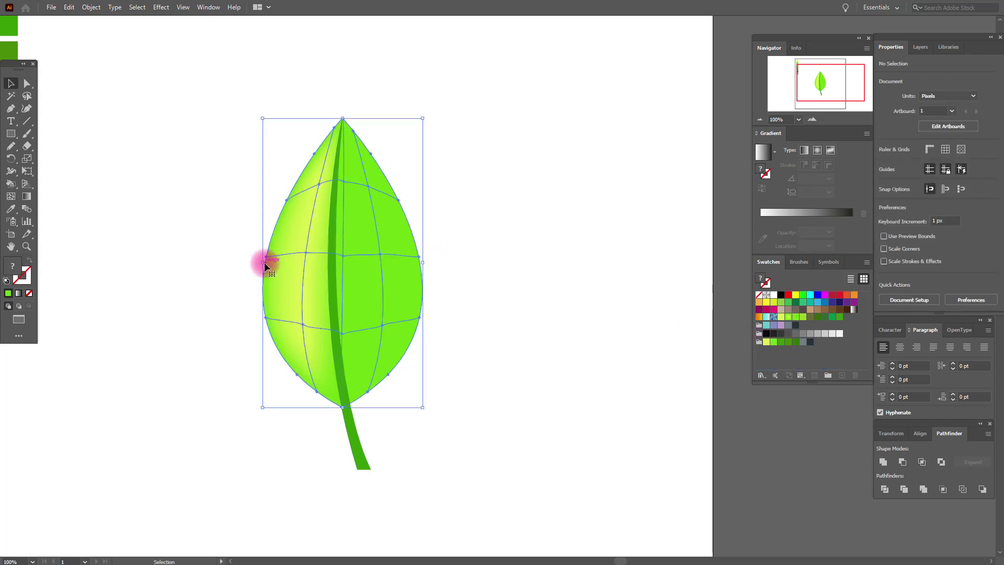
left_click(780, 342)
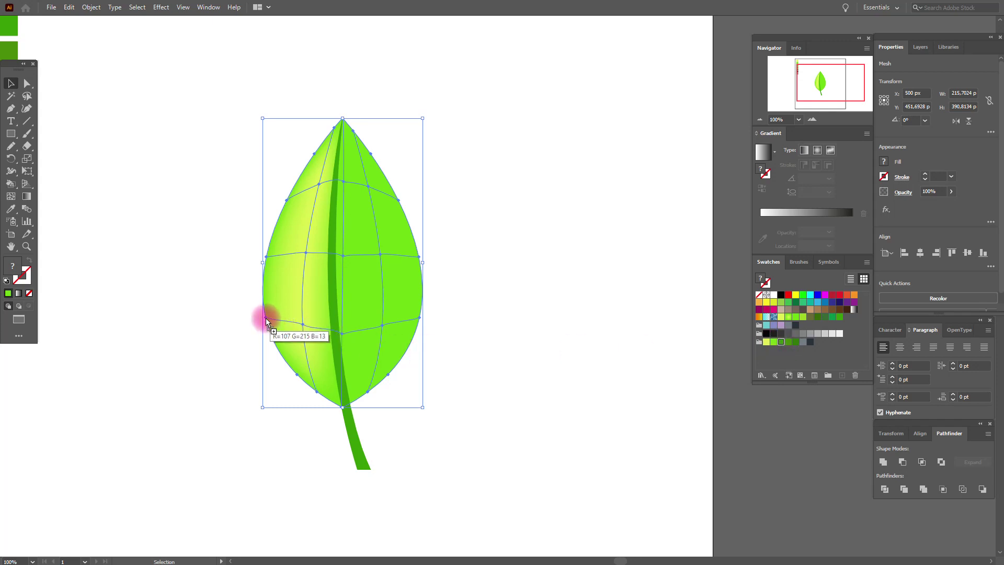
left_click_drag(781, 342, 317, 395)
left_click(466, 393)
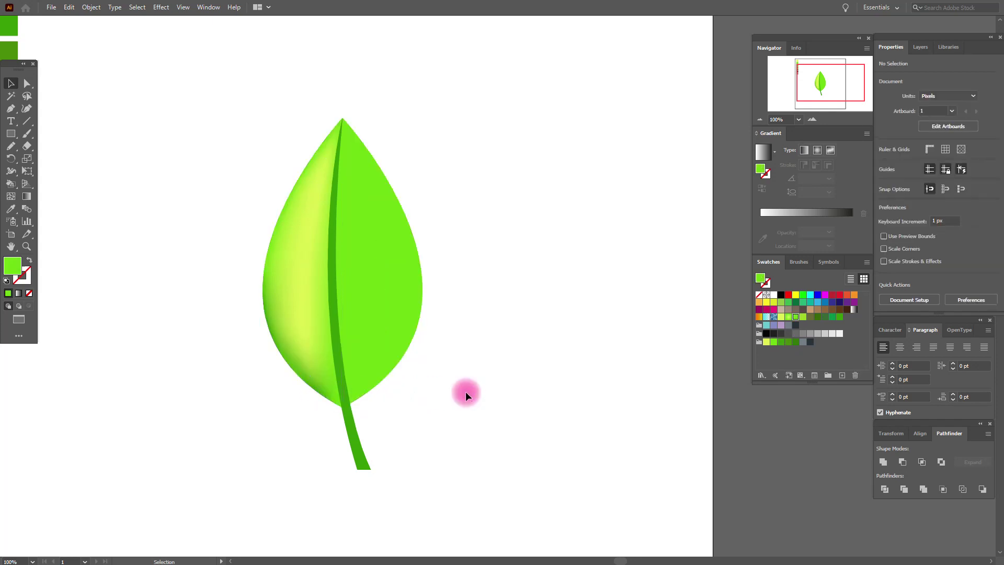
- Convert the leaf's right half into a gradient mesh with 4 rows, 4 columns and Flat appearance
left_click(414, 296)
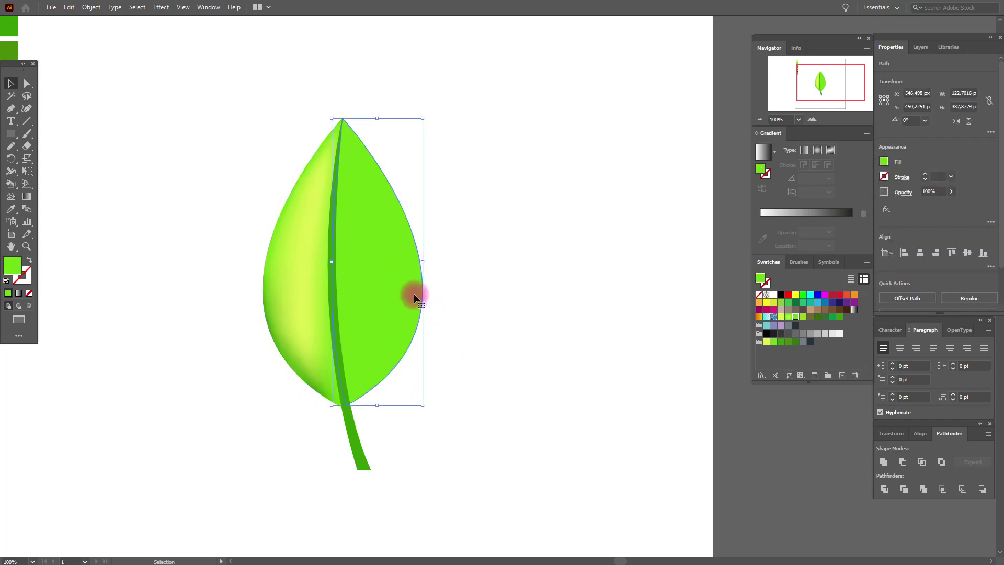
left_click(91, 7)
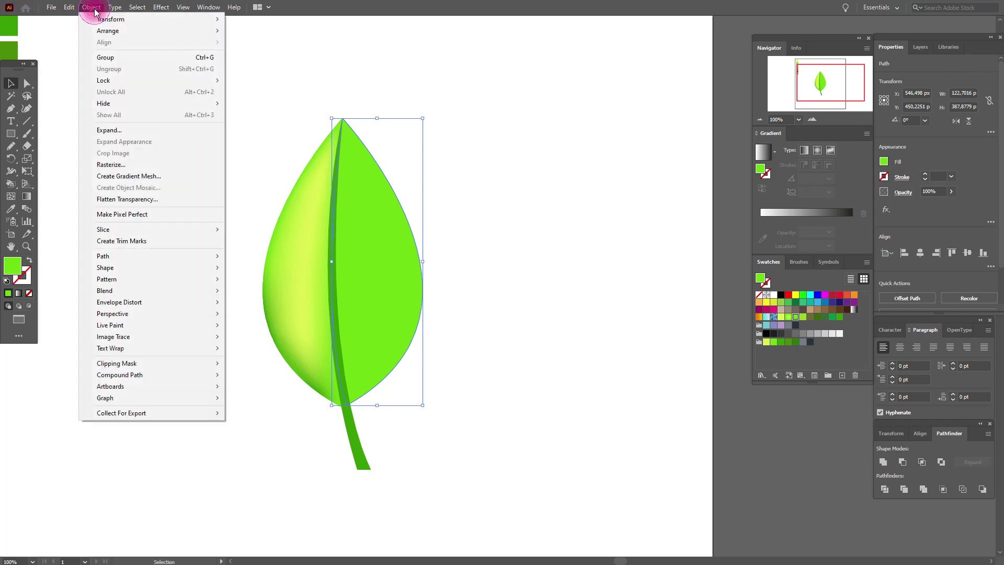
left_click(174, 177)
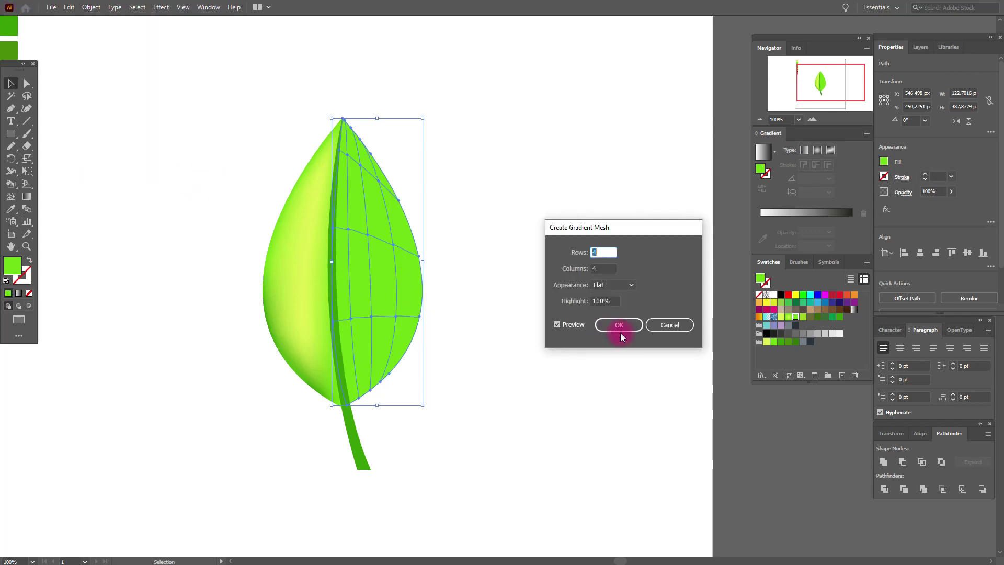
left_click(621, 324)
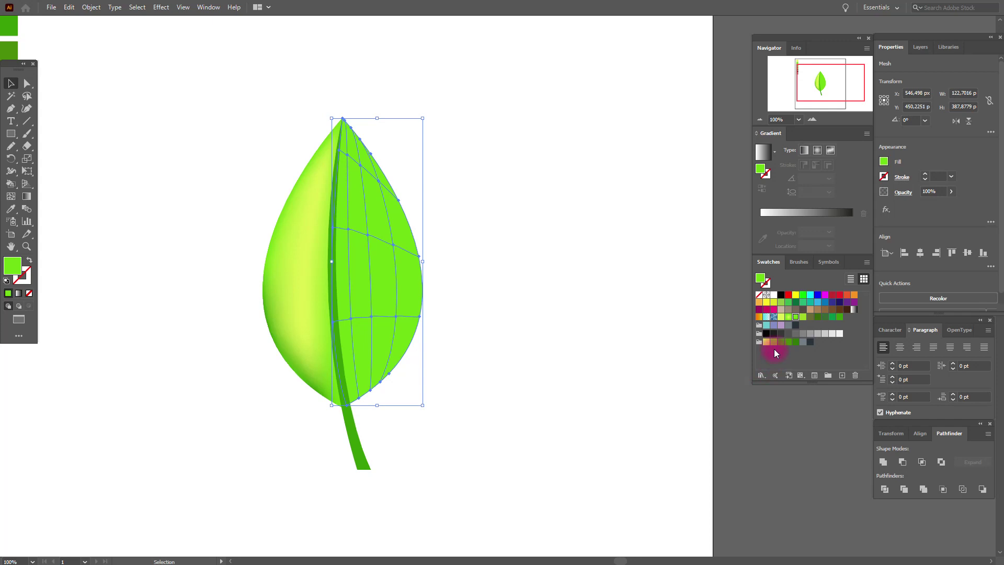
- Color the interior mesh points in the middle and outer columns of the leaf's right half with the yellow-green palette swatch
left_click_drag(397, 245, 392, 243)
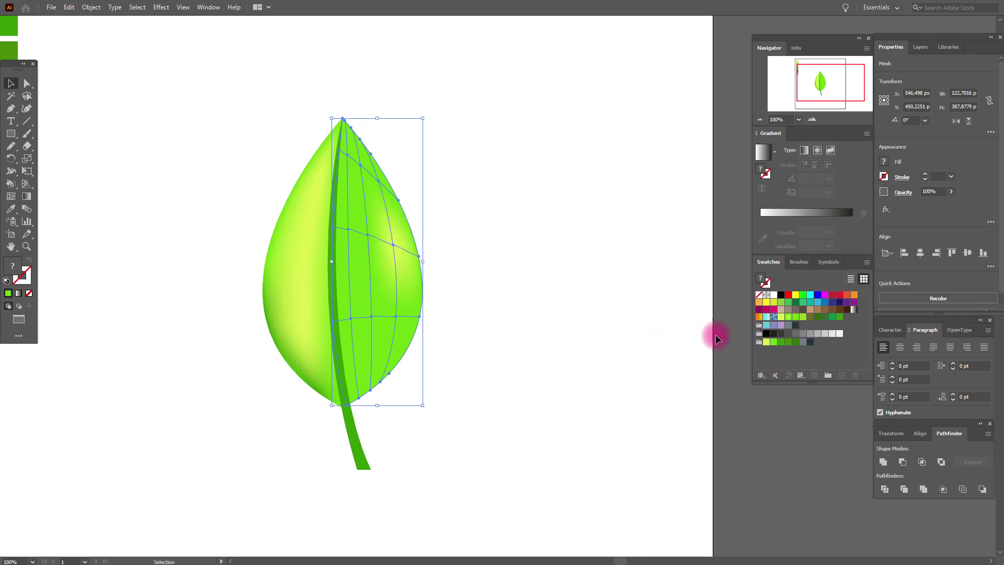
left_click_drag(765, 342, 368, 234)
left_click_drag(764, 344, 385, 183)
left_click_drag(765, 343, 360, 166)
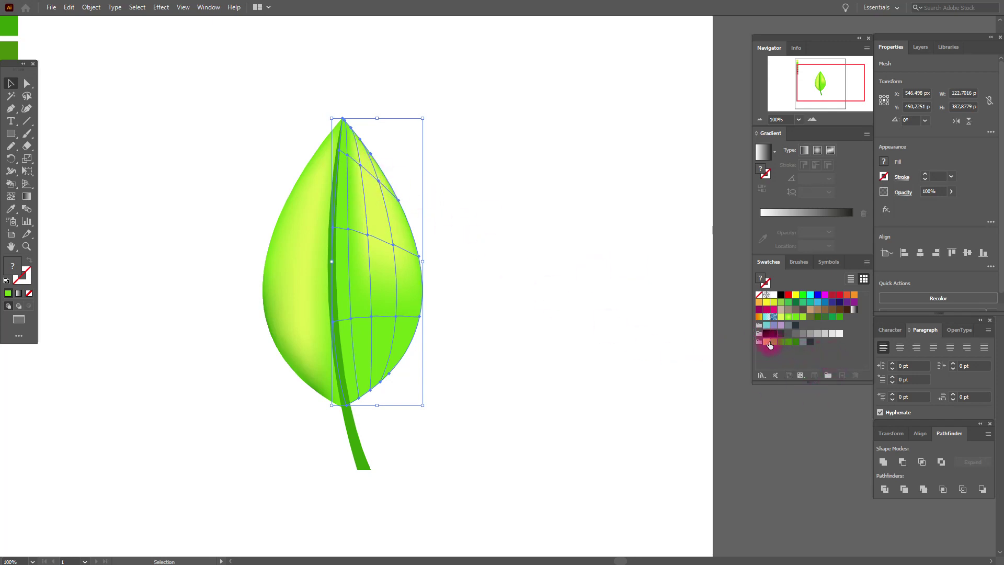
left_click(372, 318)
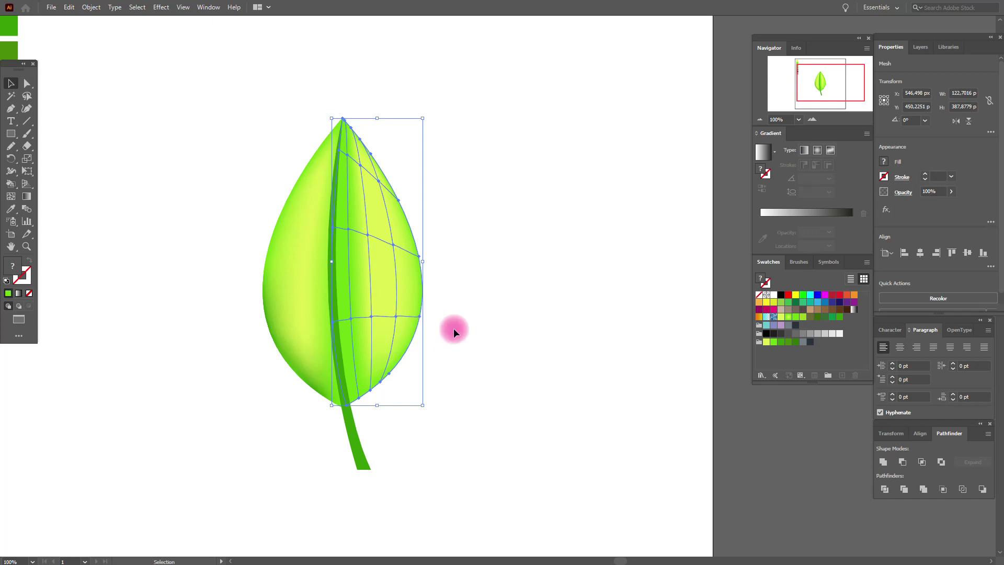
left_click(669, 343)
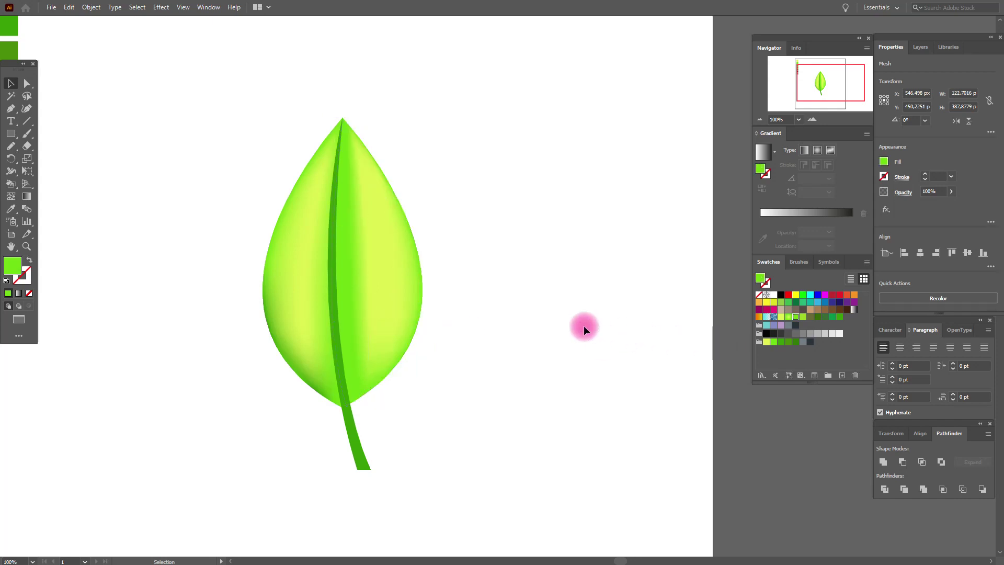
- Use the Mesh tool to shift the right half's innermost column of mesh points closer to the stem
left_click(373, 308)
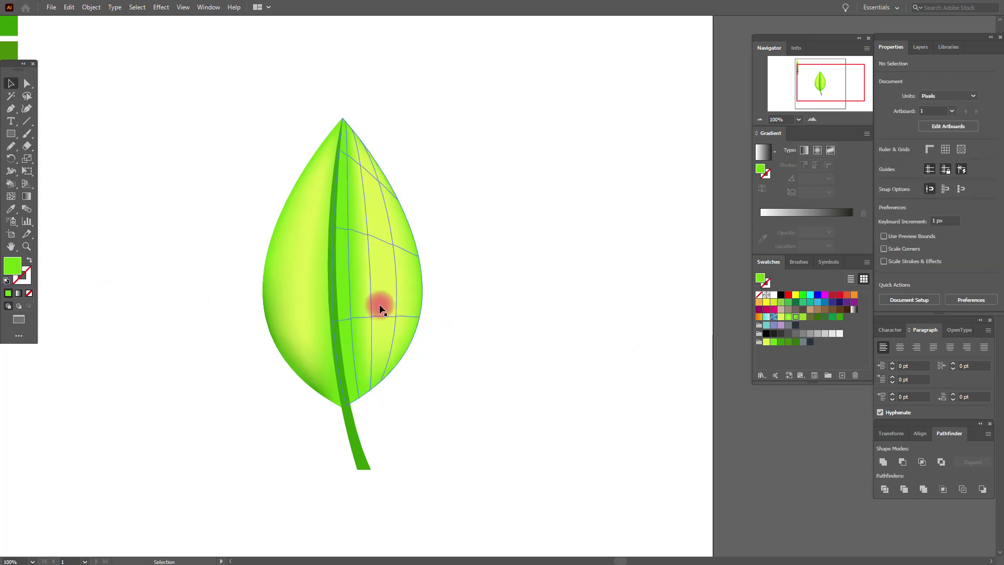
left_click(17, 197)
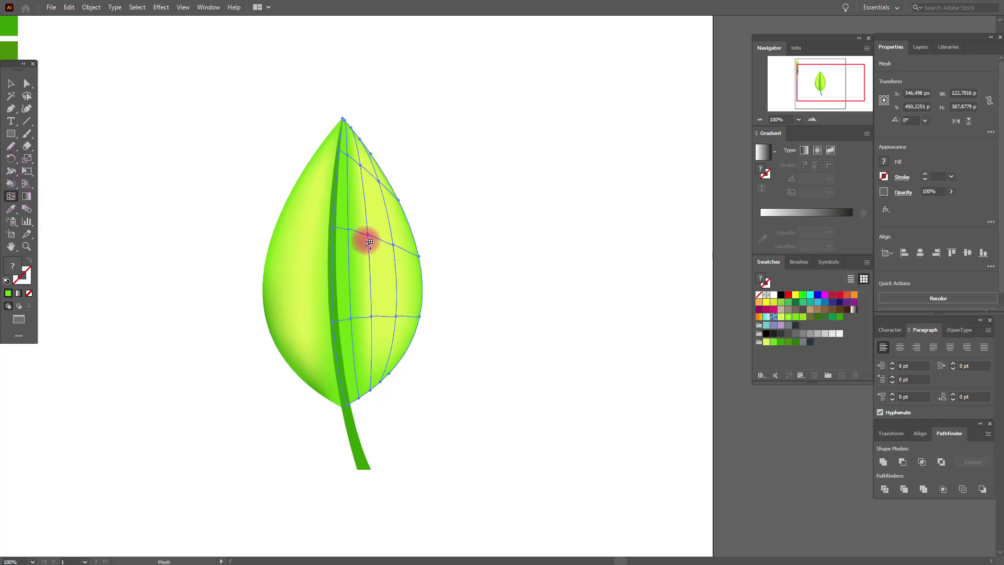
left_click(347, 229)
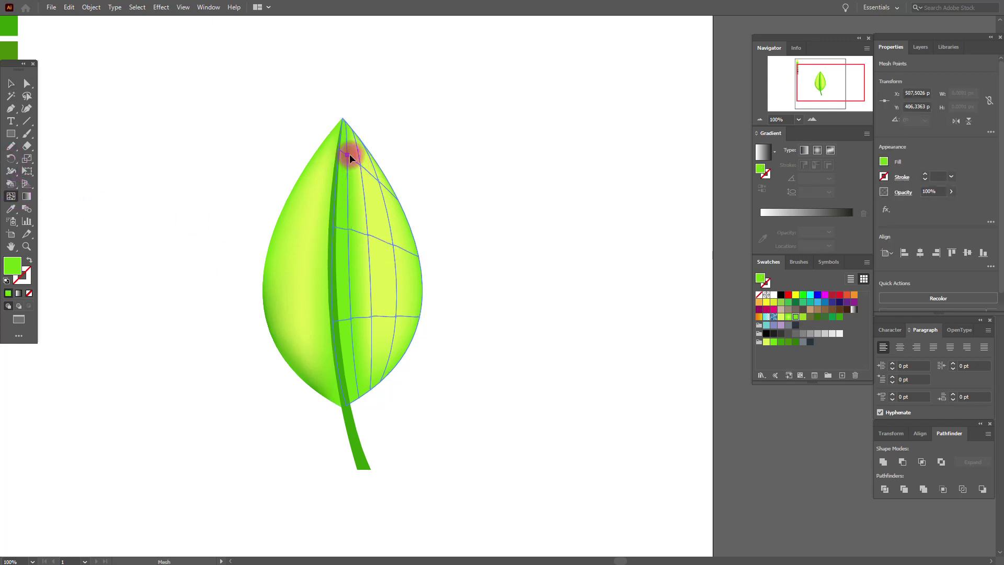
left_click(352, 318)
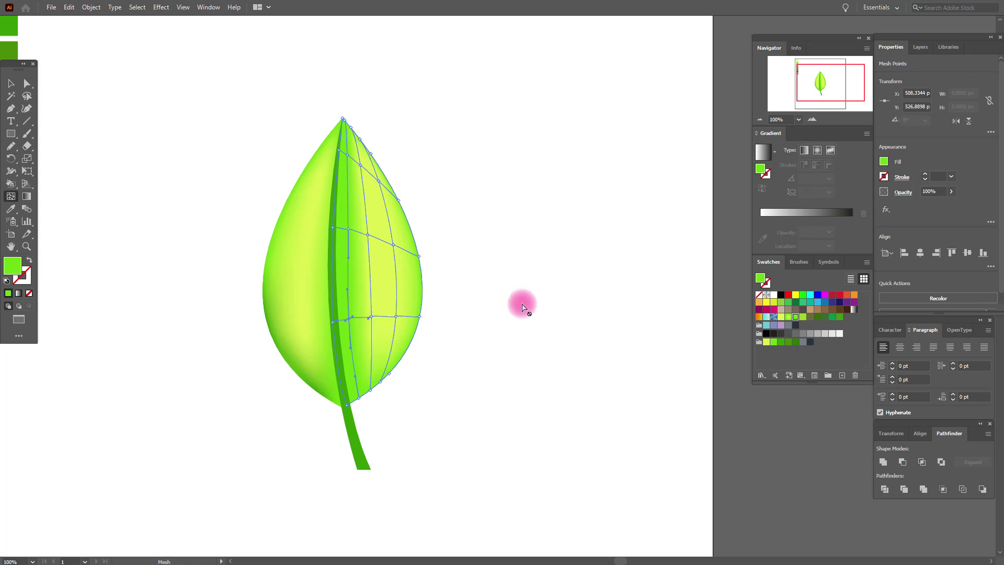
left_click(350, 230)
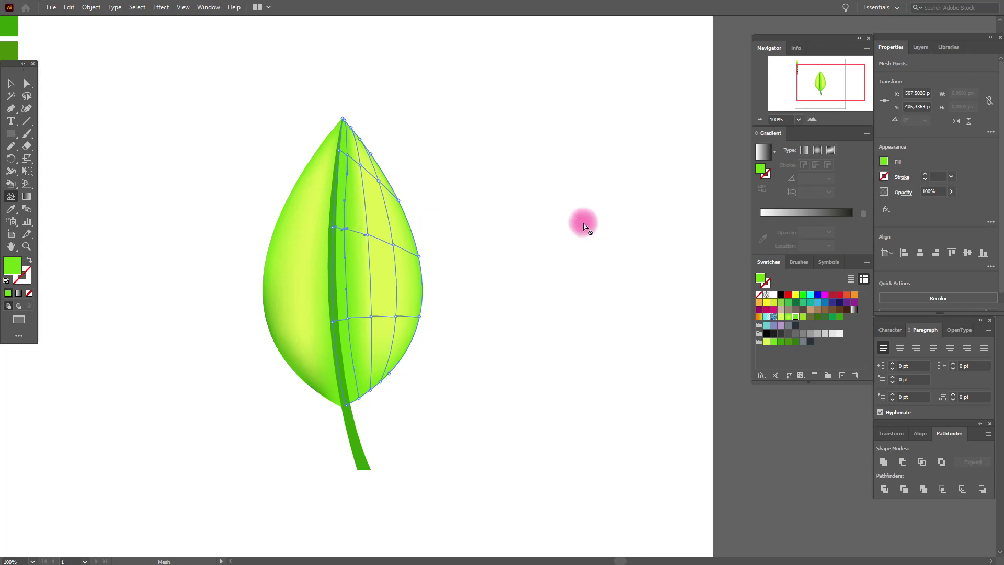
left_click(345, 153)
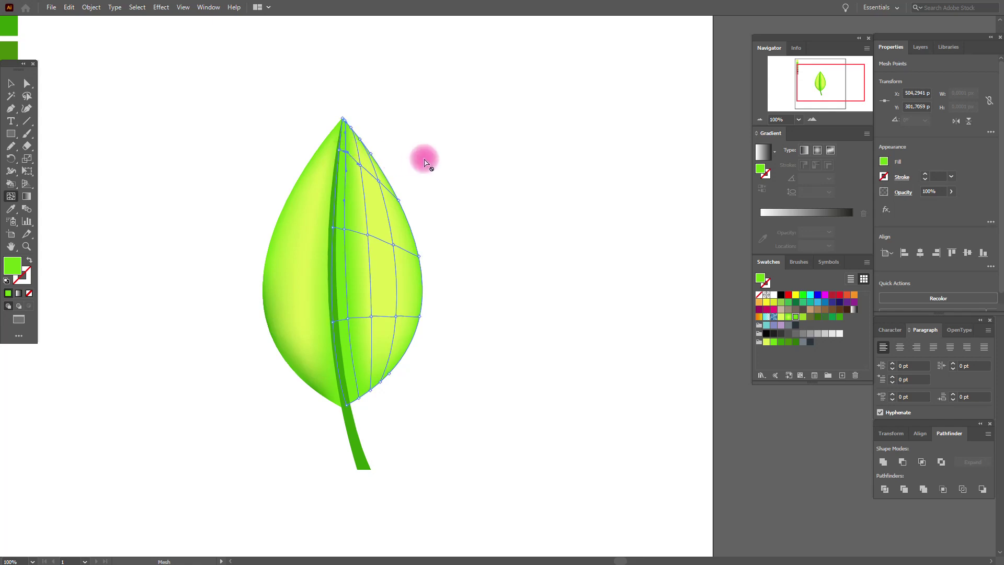
left_click(11, 83)
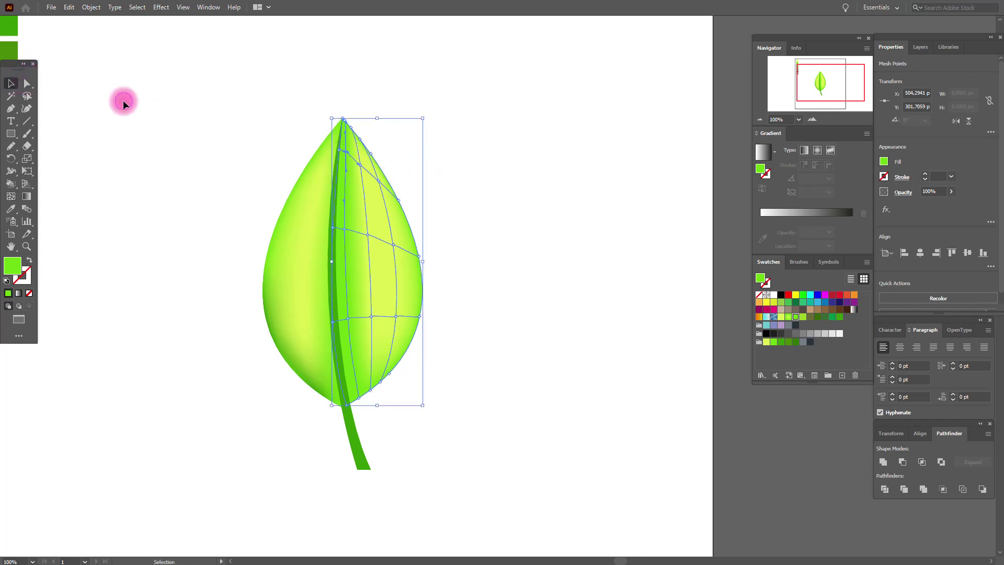
left_click(123, 103)
- Shade the right half's mesh points along the stem with the darker green palette swatch
left_click(406, 253)
left_click(21, 236)
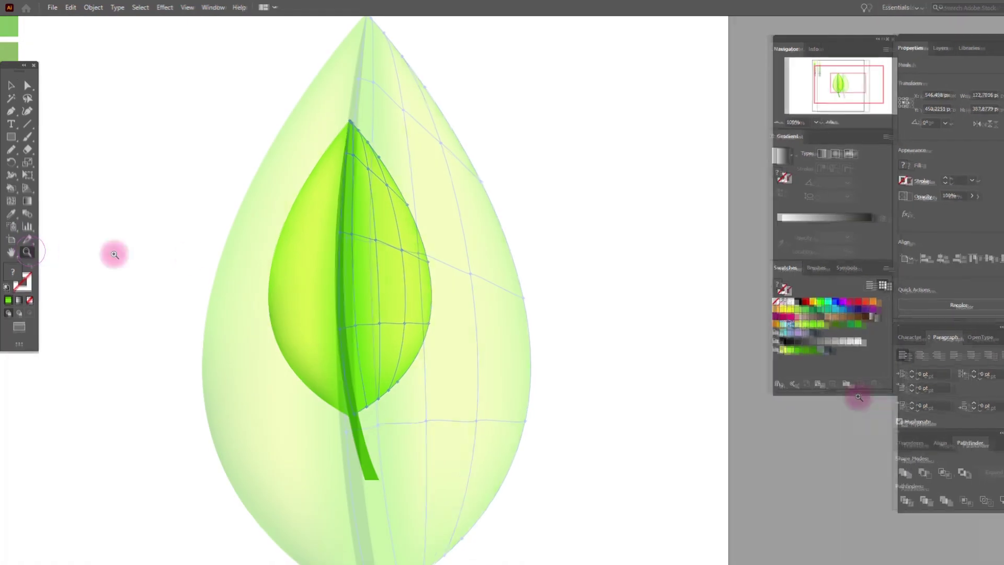
left_click(781, 342)
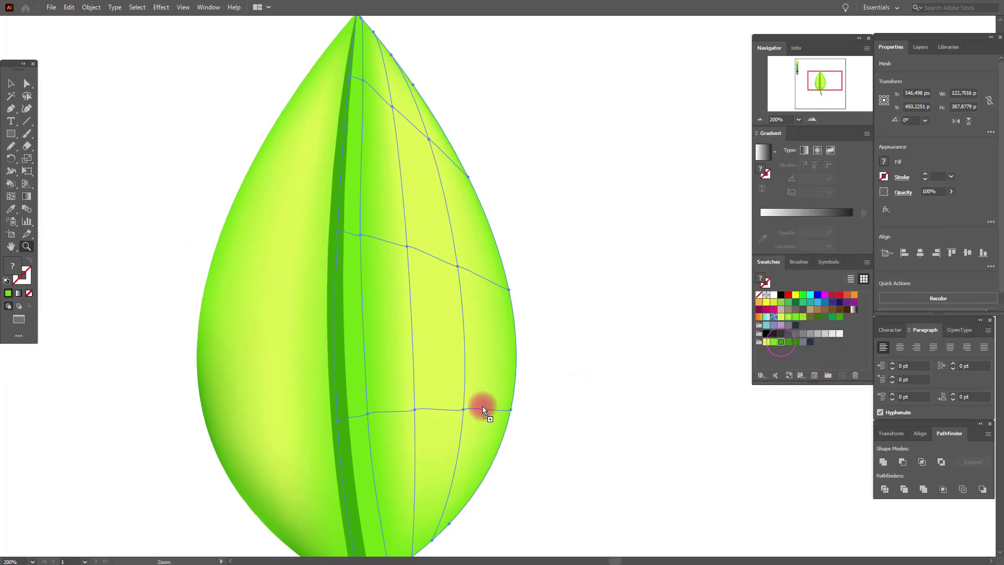
left_click(337, 422)
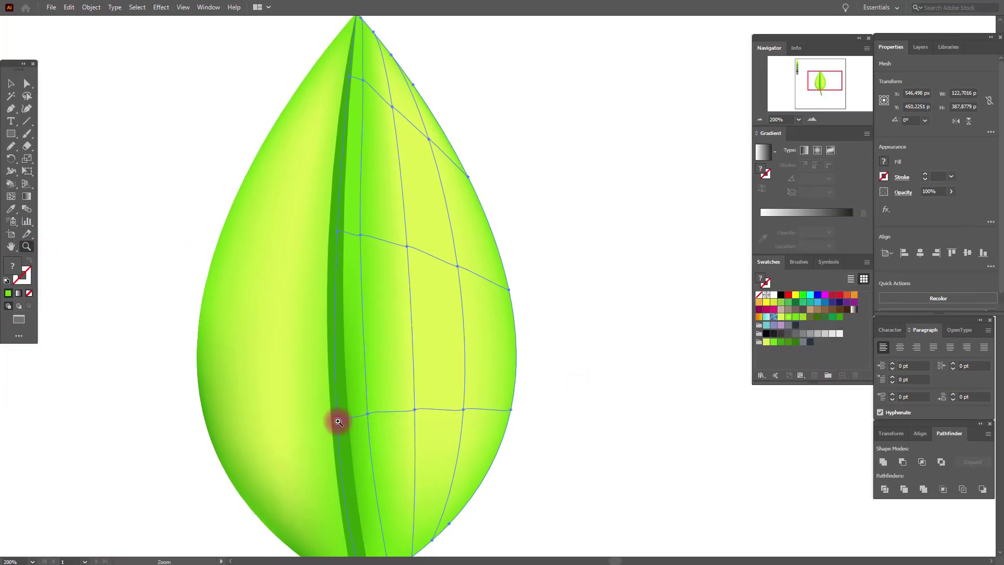
left_click(339, 236)
left_click(842, 317)
left_click(355, 79)
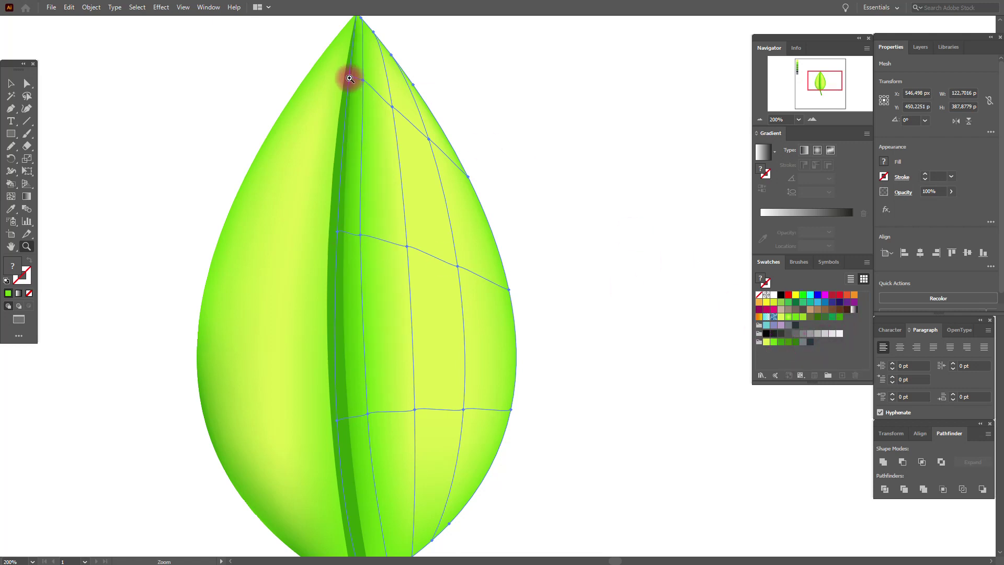
- Shade the right half's mesh point just beside the leaf tip with the darker green palette swatch
left_click(505, 102)
left_click(412, 240)
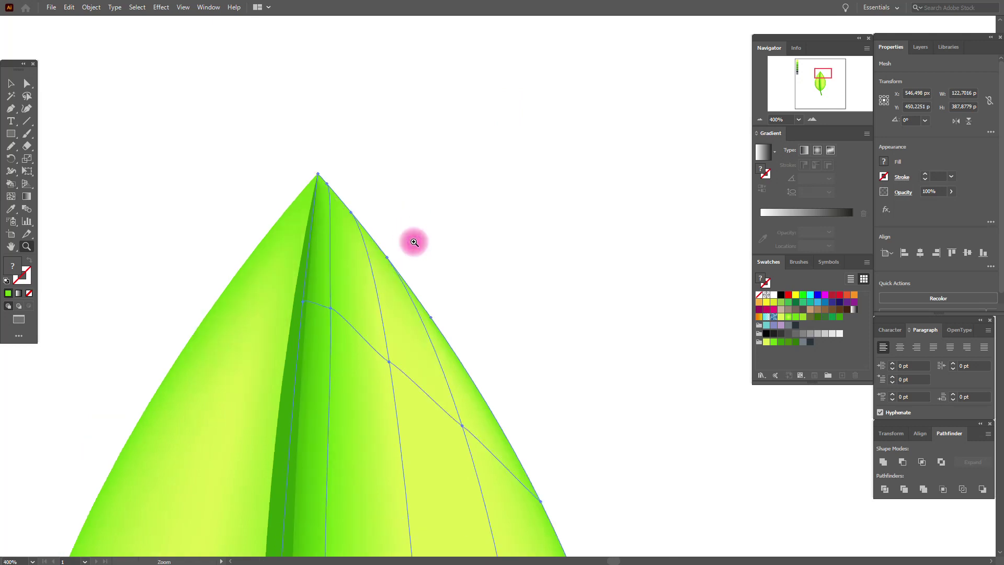
left_click(428, 246)
left_click(11, 83)
left_click(171, 120)
left_click(379, 226)
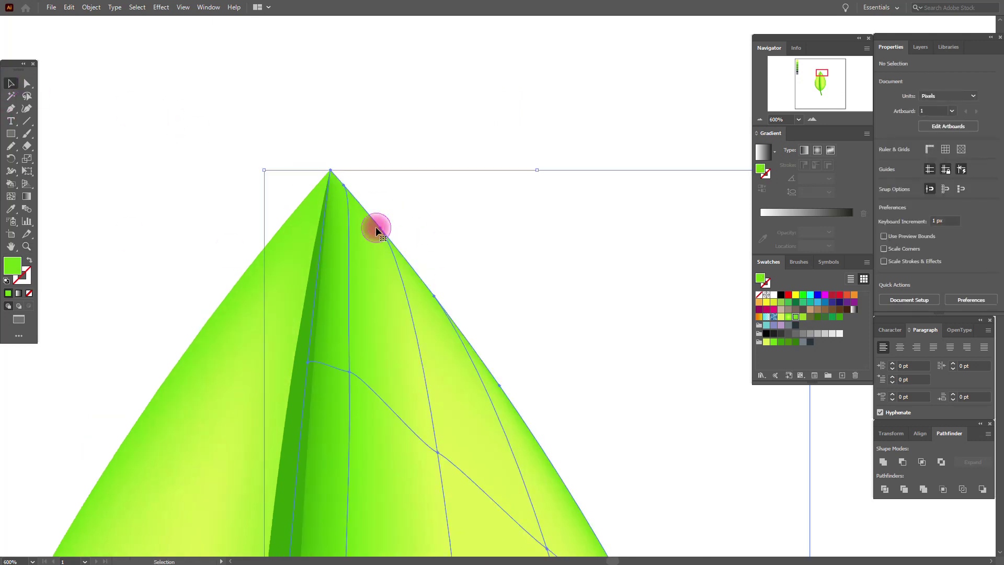
left_click(781, 341)
left_click(343, 184)
left_click(429, 148)
- Shade the left half's mesh point at the leaf tip with the darker green palette swatch
left_click(273, 256)
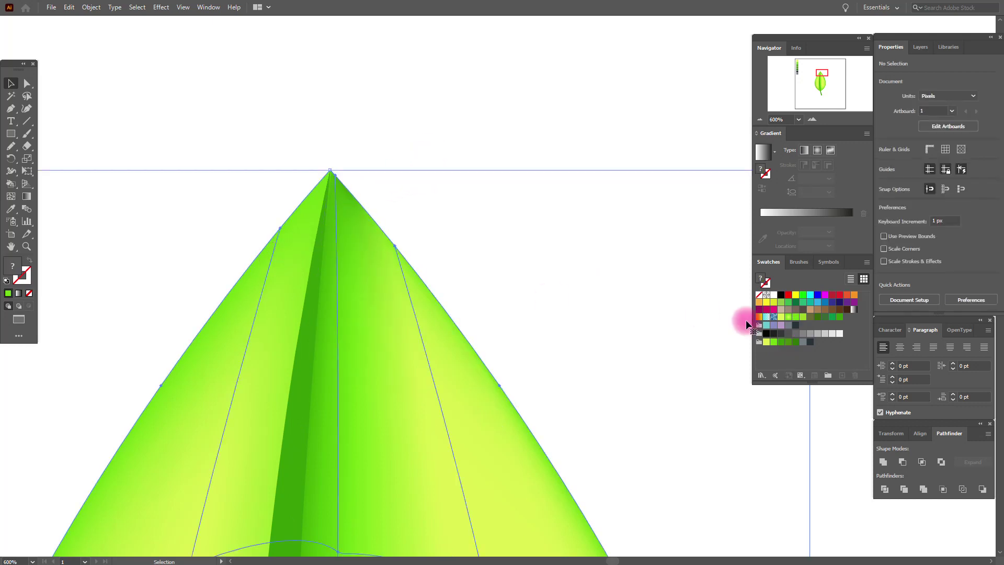
left_click(781, 341)
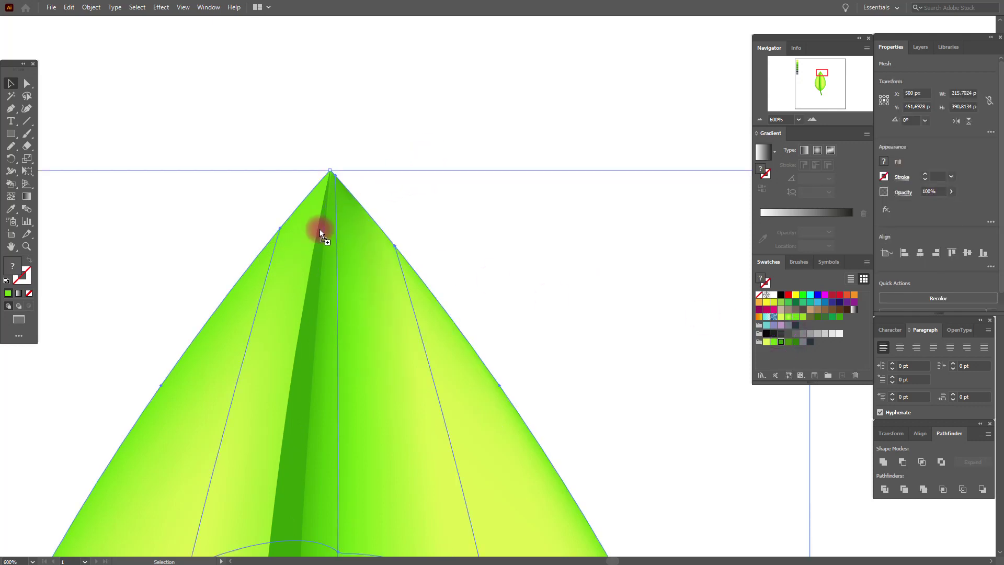
left_click(330, 169)
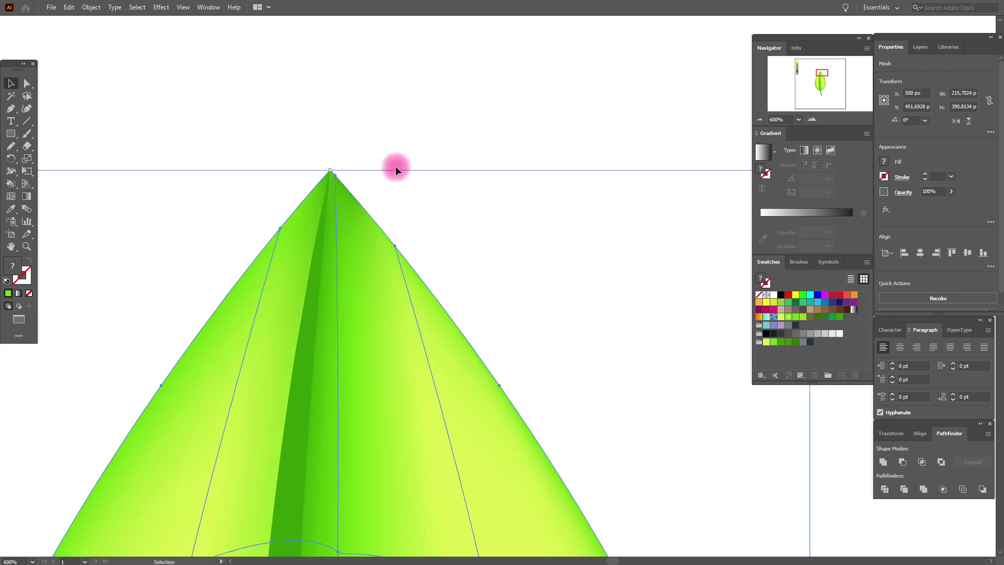
left_click(395, 147)
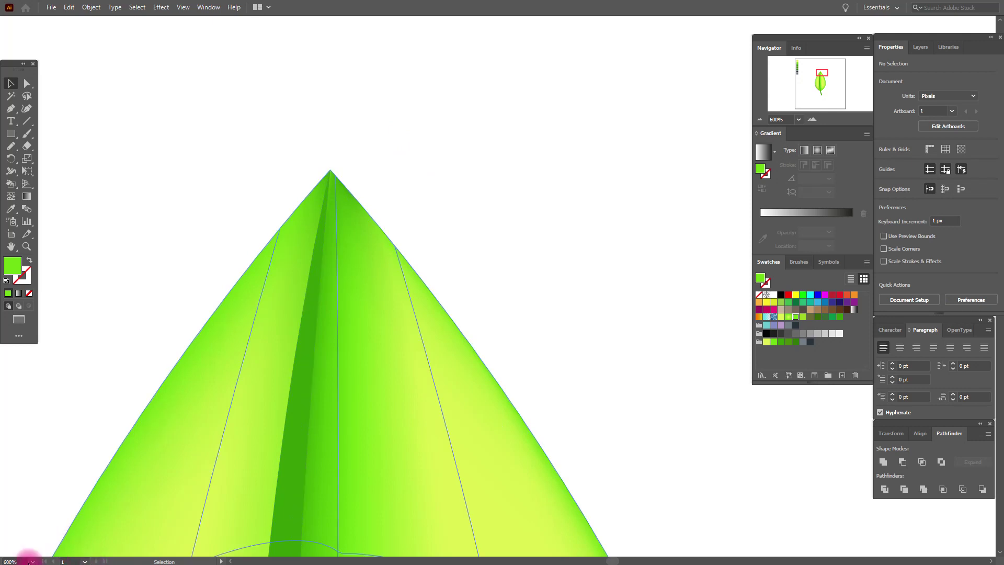
- Shade the right half's mesh points along its lower outer edge and near the leaf base with the darker green palette swatch
left_click_drag(17, 558, 2, 560)
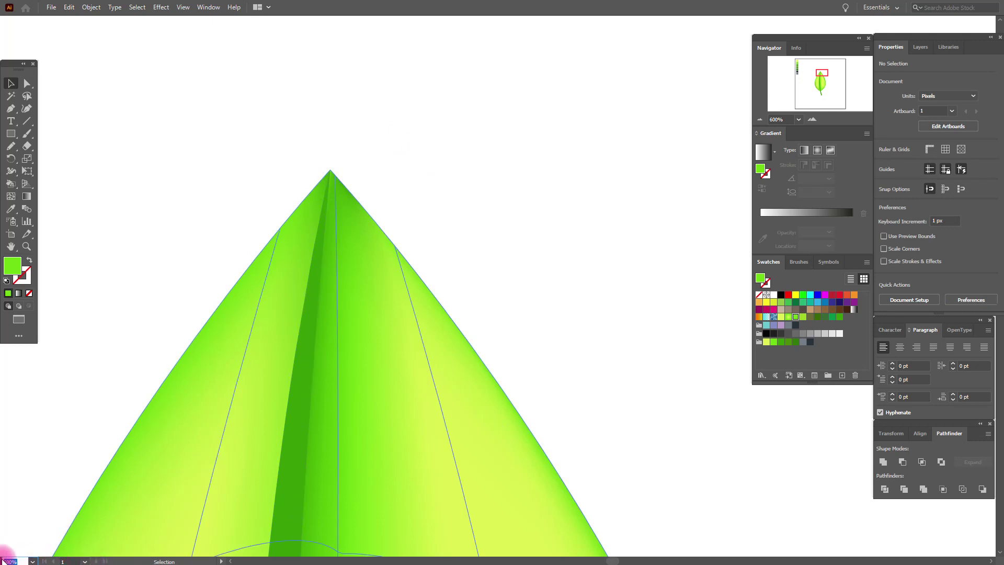
type("65")
key("Return")
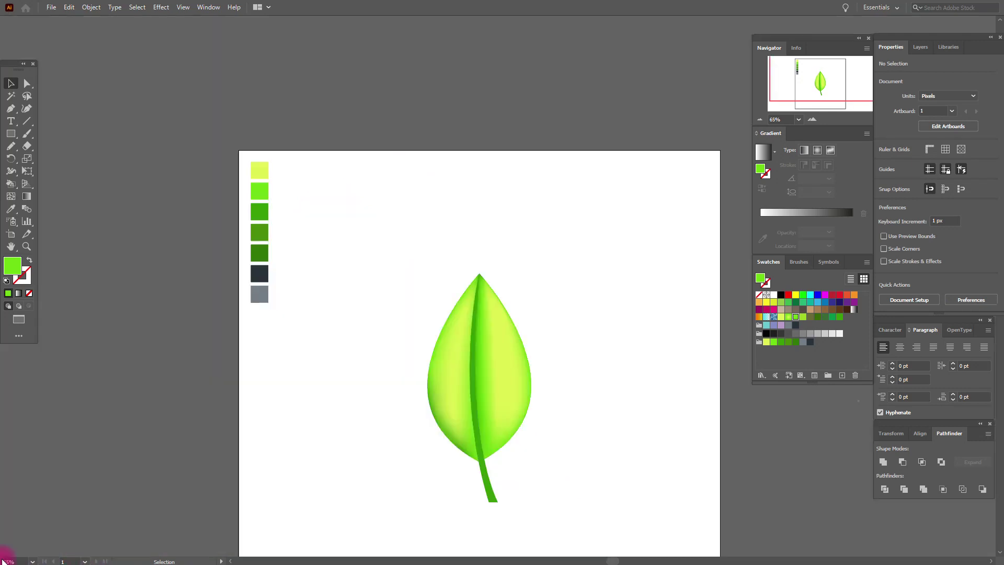
left_click(10, 233)
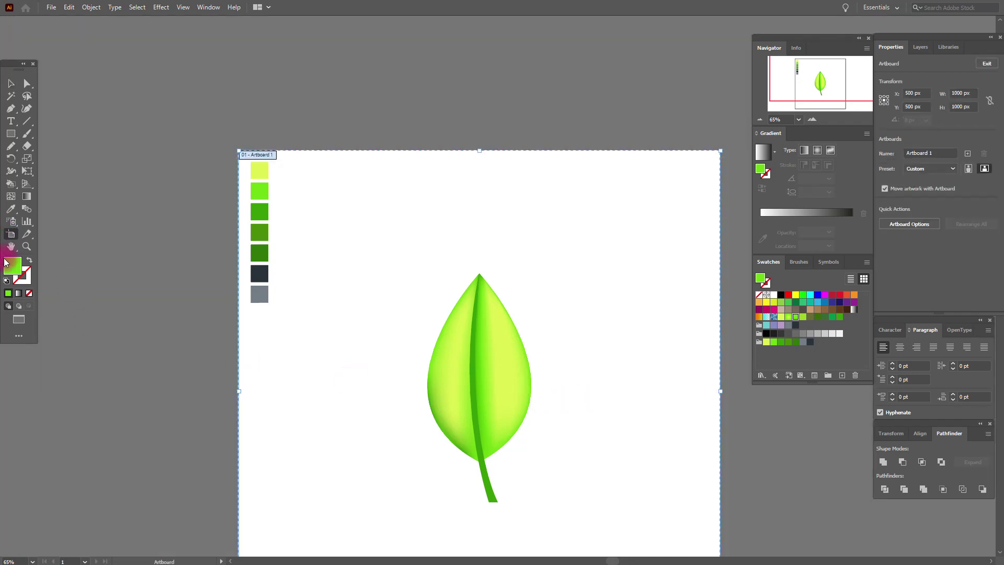
left_click(10, 246)
left_click_drag(567, 405, 566, 281)
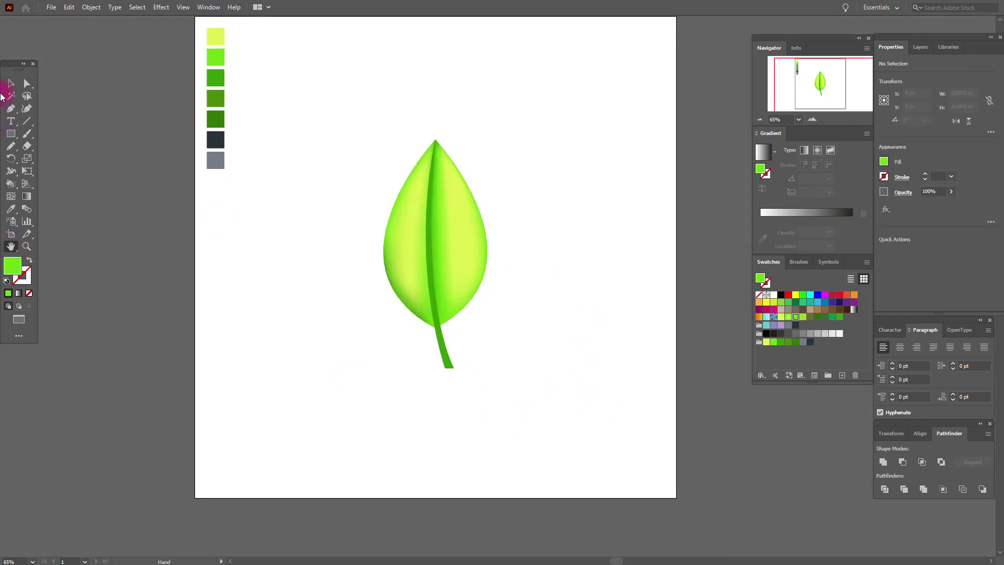
left_click(468, 233)
left_click_drag(781, 342, 486, 270)
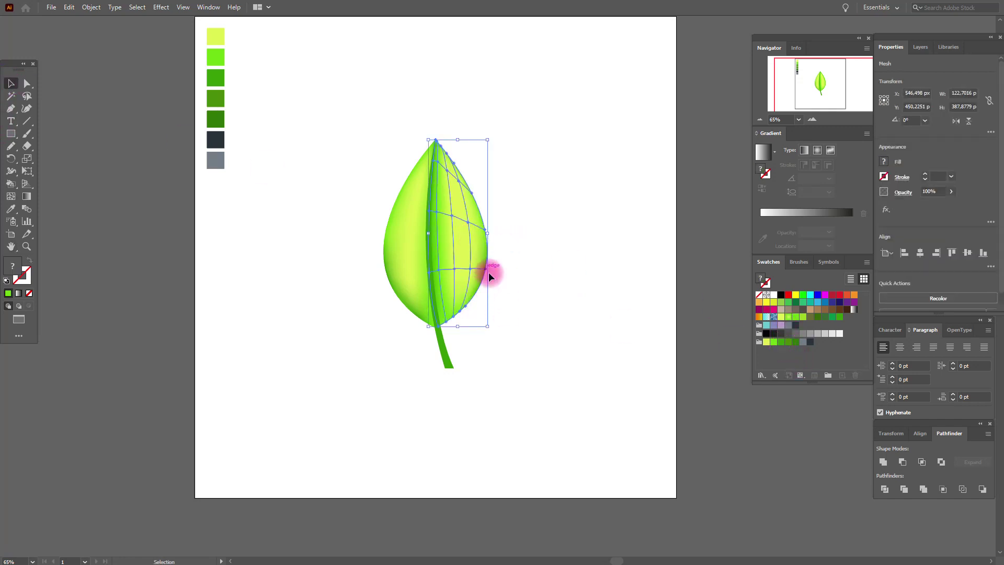
left_click_drag(780, 343, 446, 322)
left_click_drag(779, 343, 454, 316)
left_click_drag(783, 345, 461, 314)
left_click_drag(781, 342, 448, 325)
left_click(534, 324)
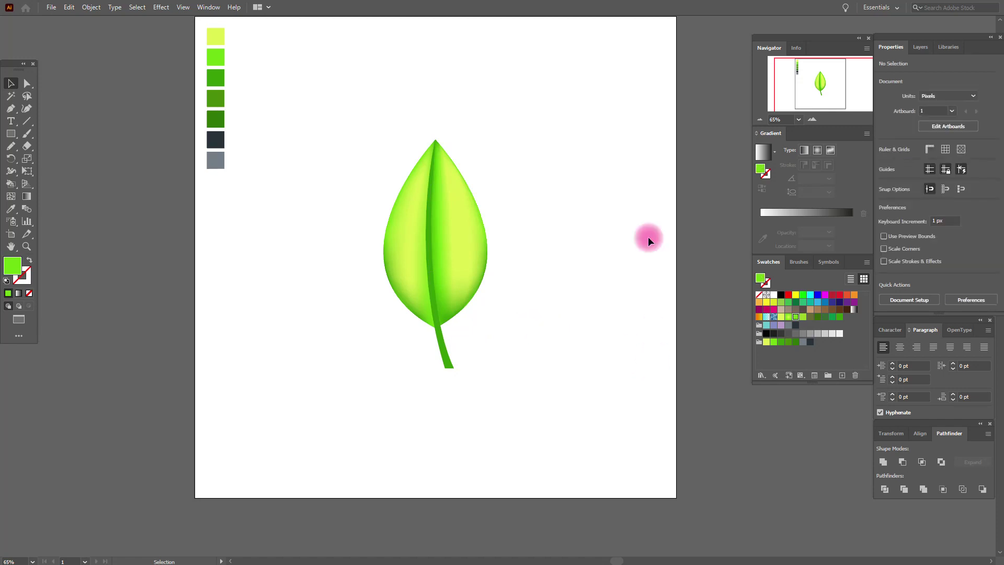
- Set the stroke to the darker green palette swatch and draw the lowest curved vein from the stem to the leaf's right edge
left_click(16, 246)
left_click(468, 236)
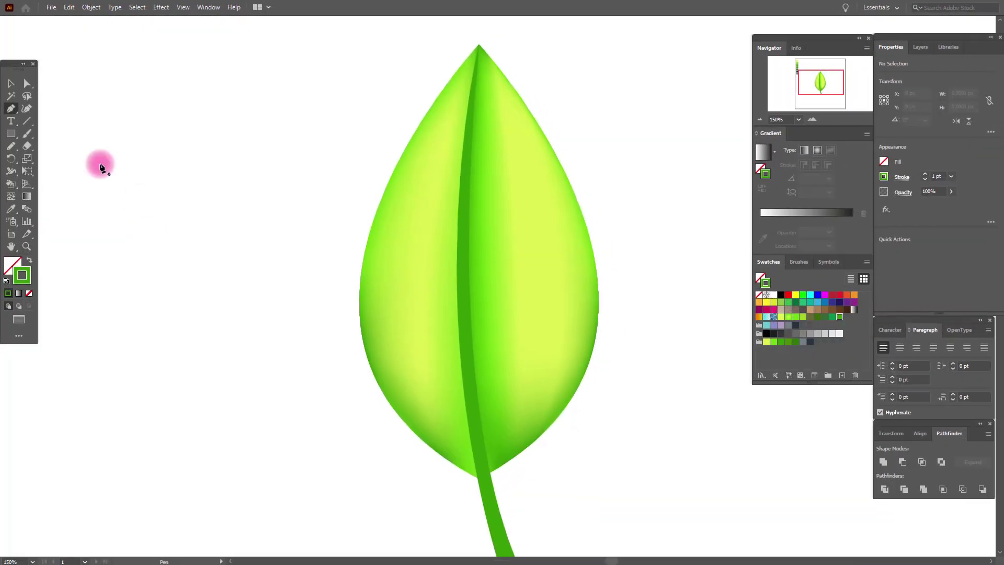
left_click(6, 109)
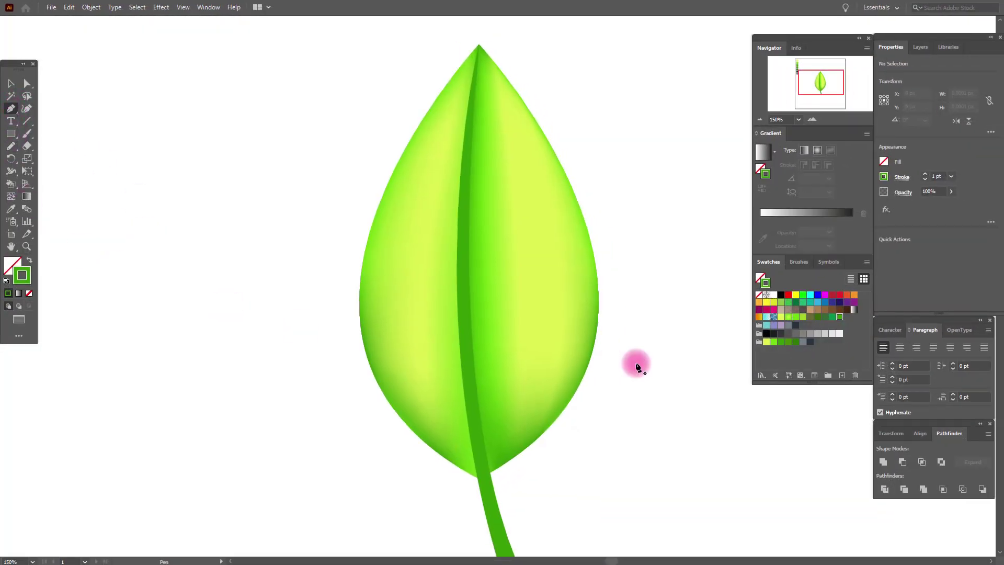
left_click(782, 342)
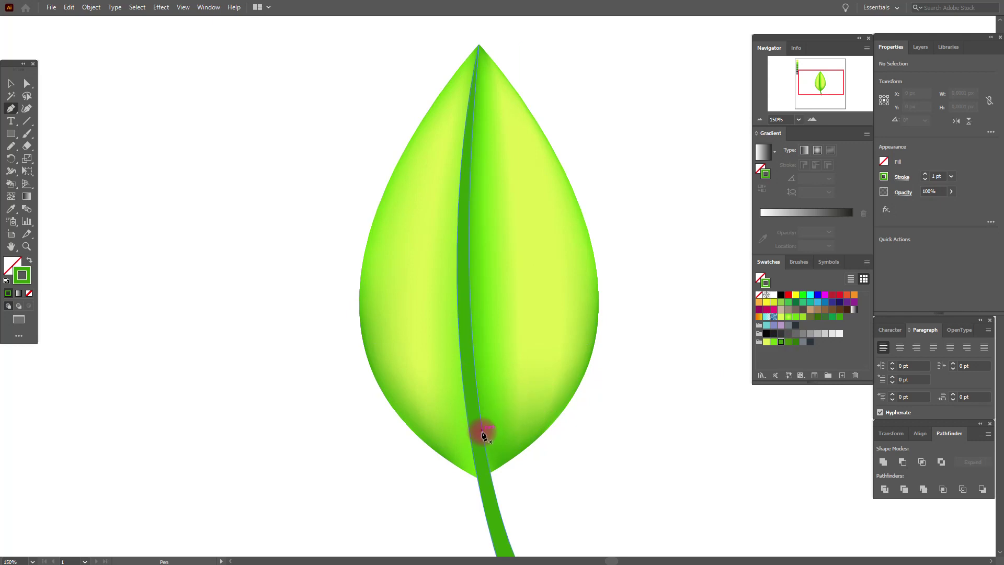
left_click(486, 450)
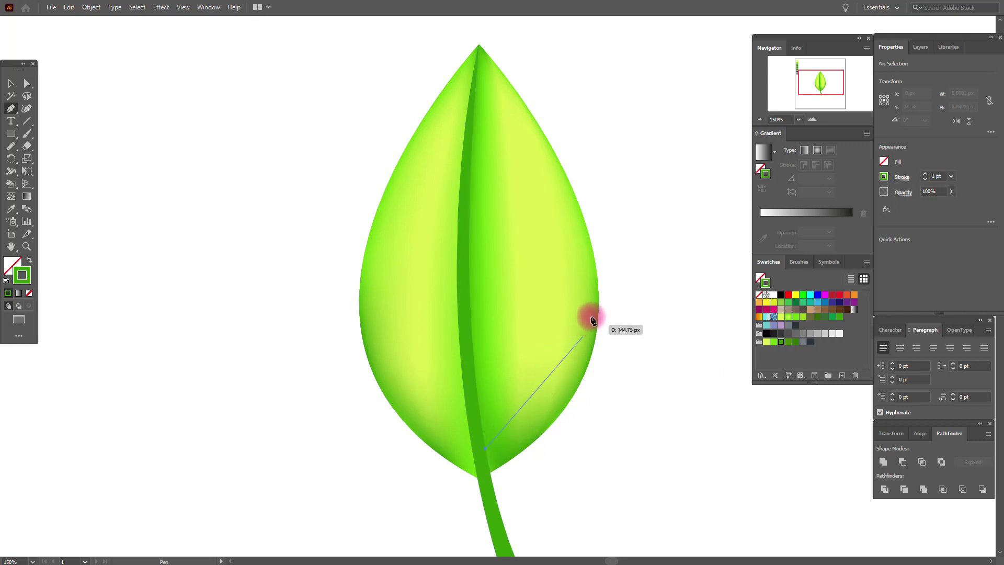
left_click_drag(599, 307, 626, 210)
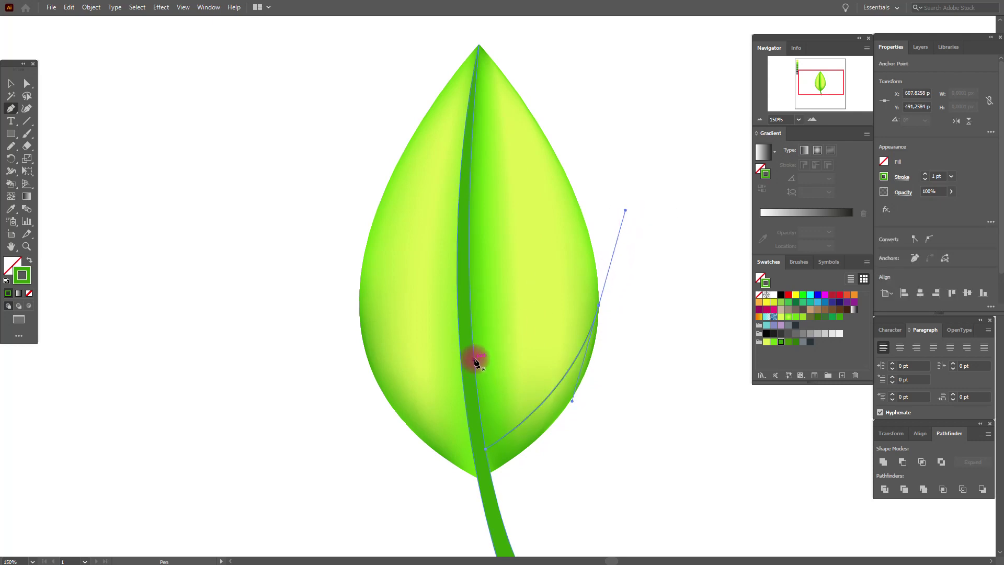
- Draw three more curved veins above the lowest one, running from the stem up to the leaf's right edge
left_click(473, 358)
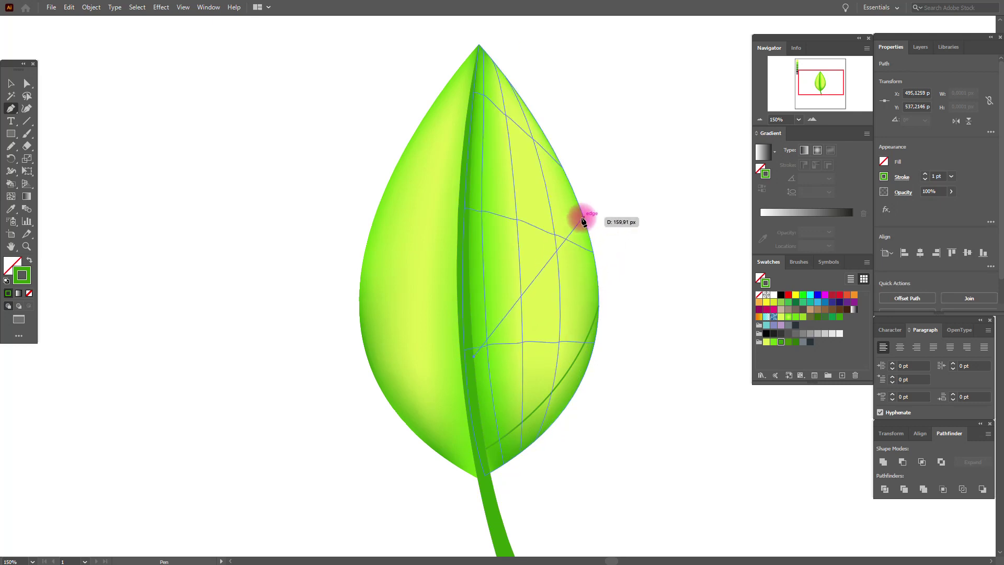
left_click_drag(583, 219, 604, 133)
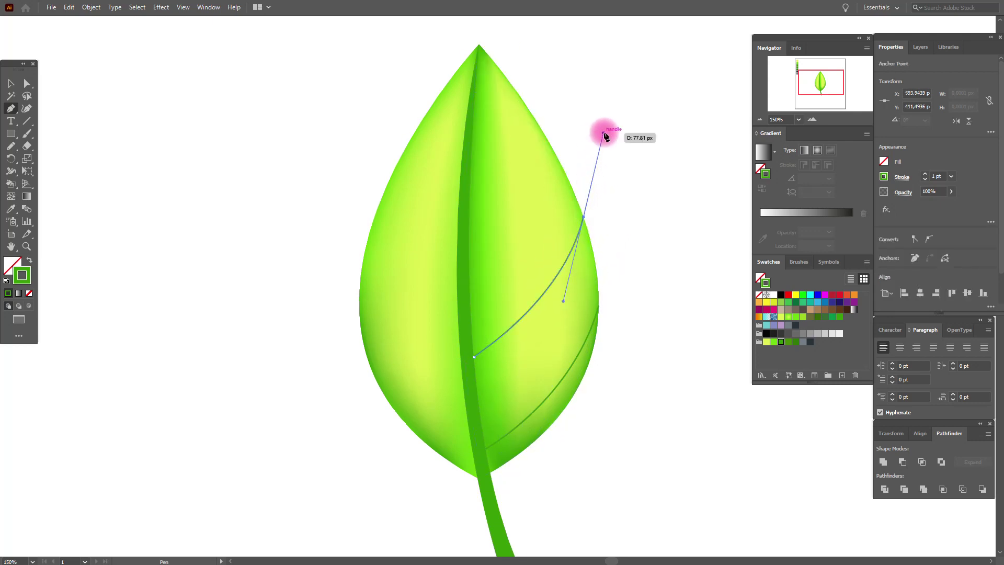
left_click_drag(604, 134, 604, 133)
left_click(471, 242, "ctrl")
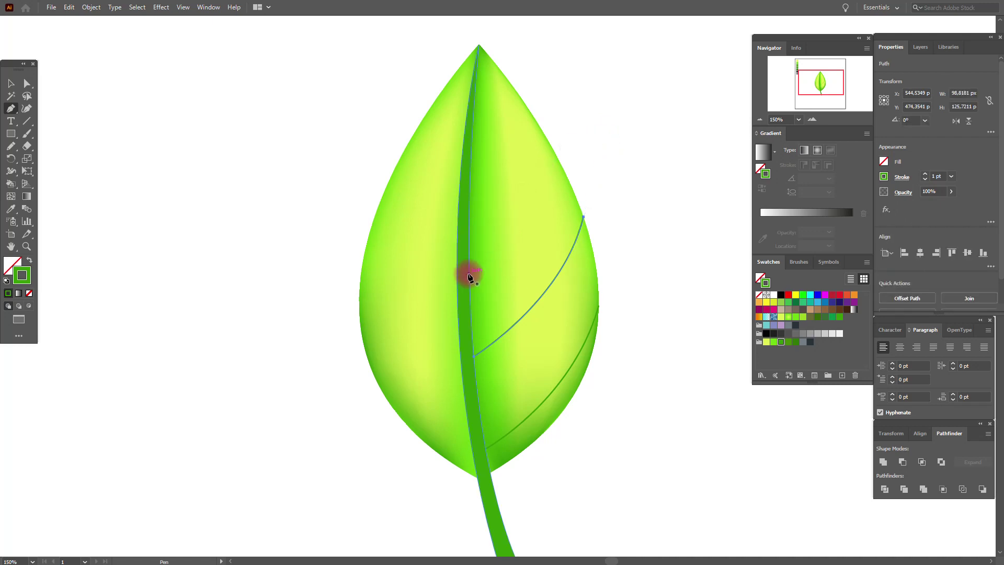
left_click(469, 266)
mouse_move(560, 163)
left_mouse_down()
mouse_move(577, 108)
mouse_move(570, 73)
left_mouse_up()
left_click(470, 175, "ctrl")
left_click(56, 89, "ctrl")
- Draw four curved veins on the leaf's left half, spaced from bottom to top and running from the outer edge to the stem
left_click(362, 342)
left_click_drag(472, 411, 528, 410)
left_click(399, 318, "ctrl")
left_click(363, 261)
left_click_drag(462, 315, 519, 320)
left_click(392, 179, "ctrl")
left_click(391, 178)
left_click_drag(462, 224, 515, 231)
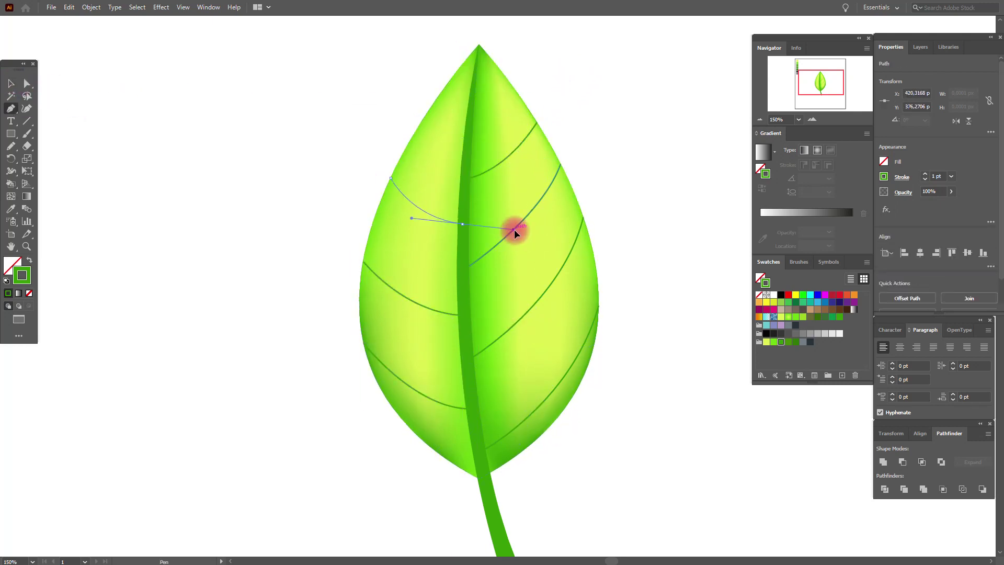
left_click(431, 105, "ctrl")
left_click(429, 110)
left_click_drag(462, 155, 497, 173)
left_click(10, 83)
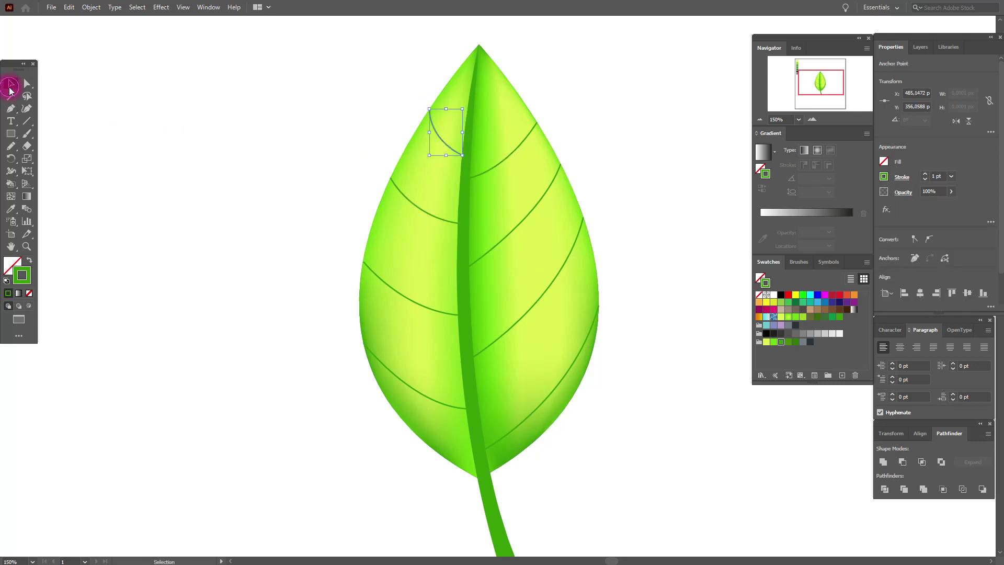
- Draw a short straight branch from the leaf's upper right edge down to the topmost right vein
key("p")
left_click(519, 97)
left_click(504, 157)
left_click(10, 83)
left_click(127, 94)
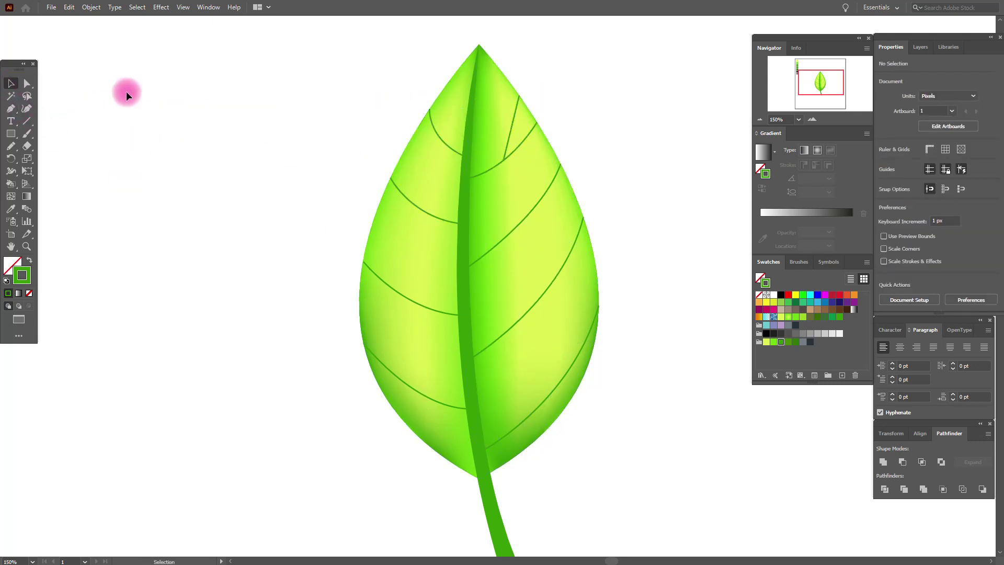
- Select all the veins on both halves and apply the 3 pt. Oval brush to them
left_click(445, 148)
left_click(414, 230, "shift")
left_click(531, 332, "shift")
left_click(526, 218, "shift")
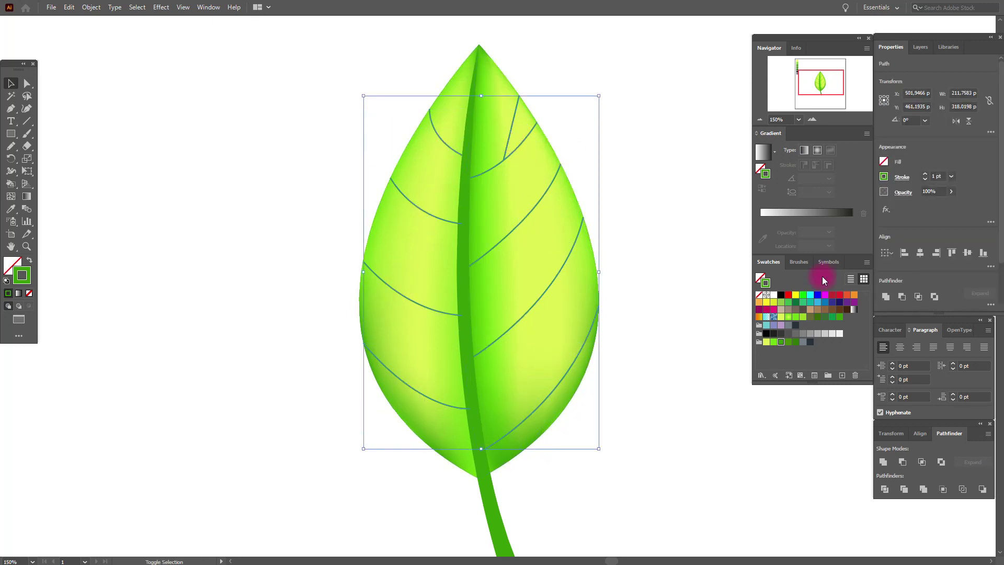
left_click(806, 265)
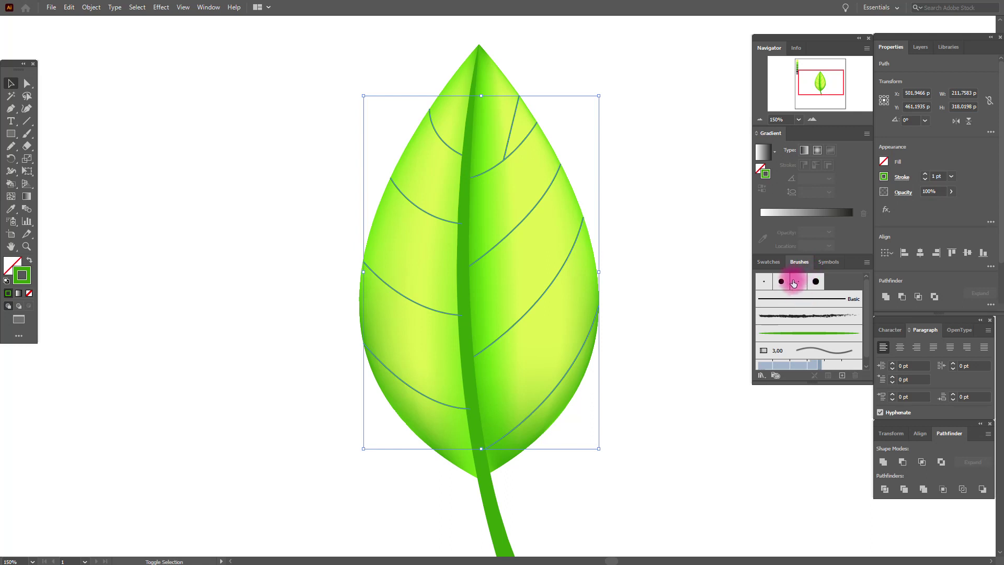
left_click(800, 283)
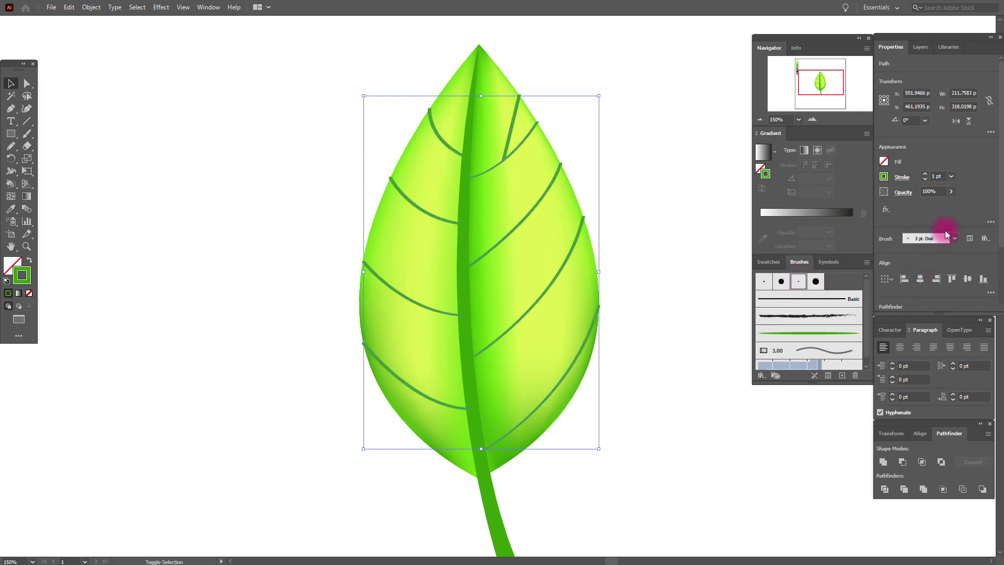
- Set the selected veins' stroke weight to 0.7 pt and their opacity to 40%
left_click(988, 198)
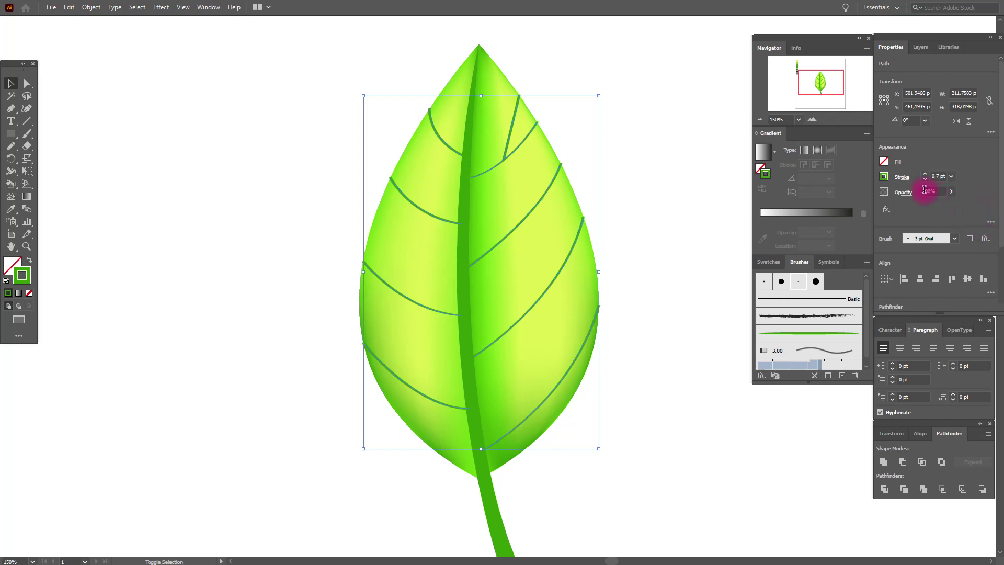
type("40")
key("Return")
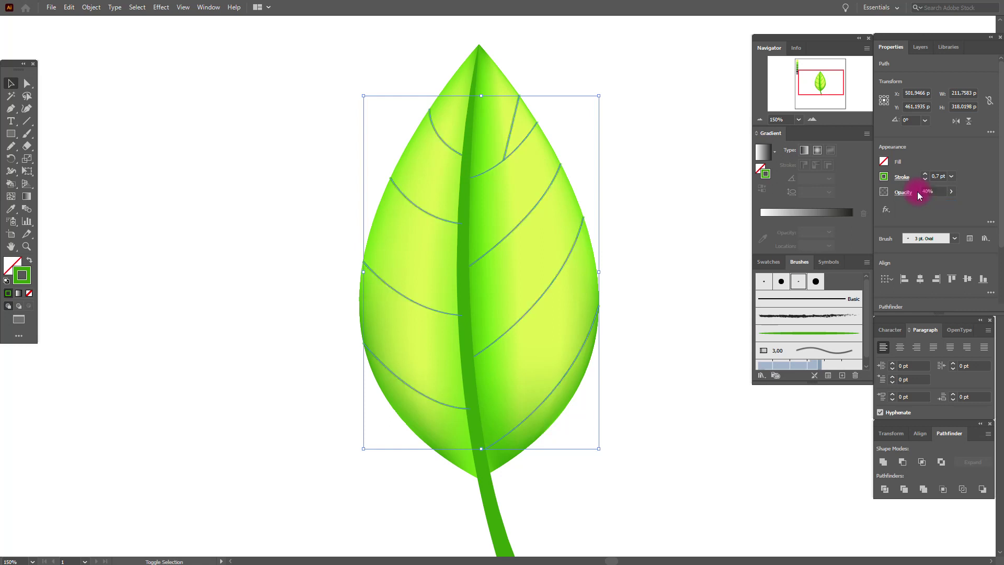
- Group all the selected veins together and deselect them
right_click(545, 232)
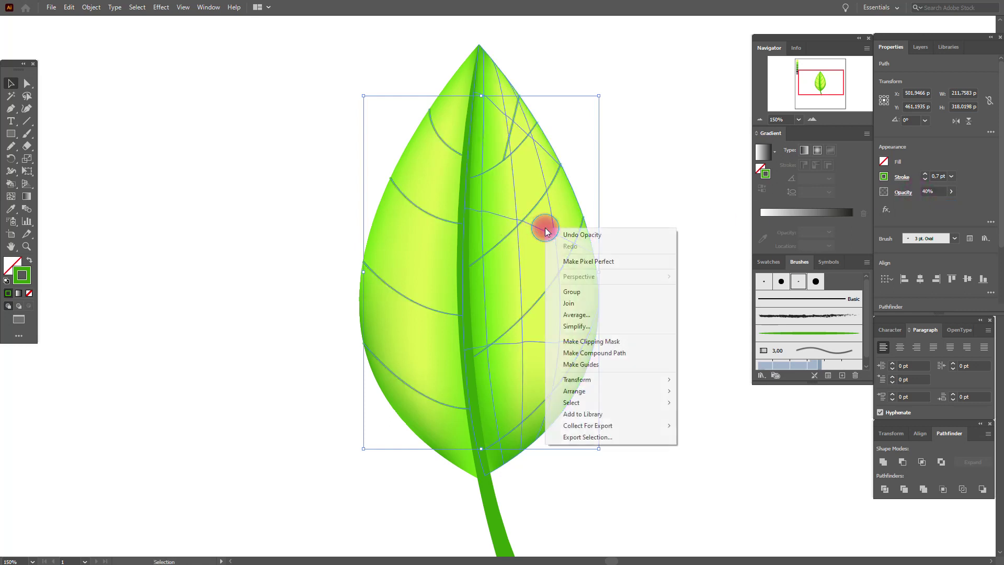
left_click(578, 292)
left_click(672, 268)
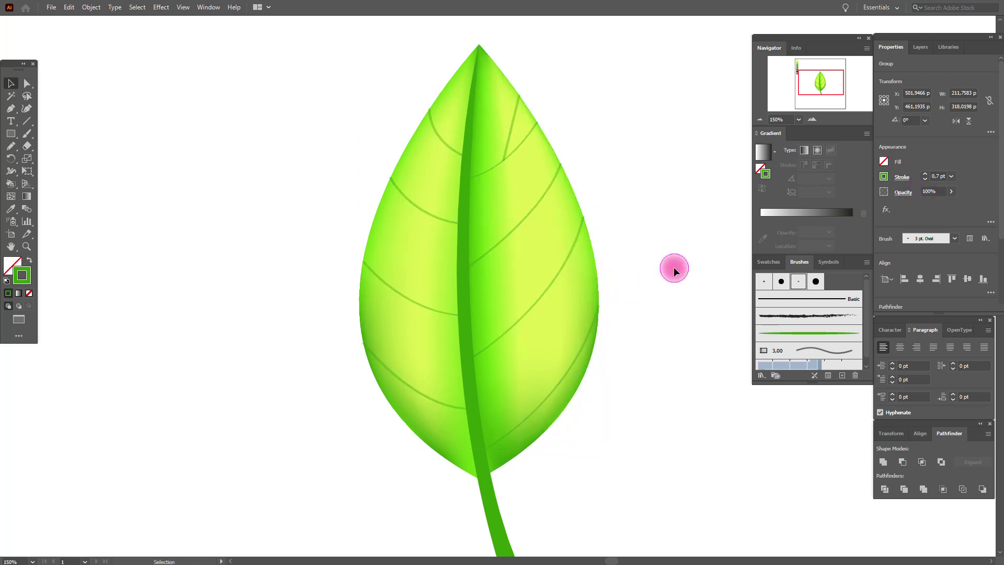
- Bring the stem to the front so it lies above the veins
left_click(459, 314)
right_click(460, 314)
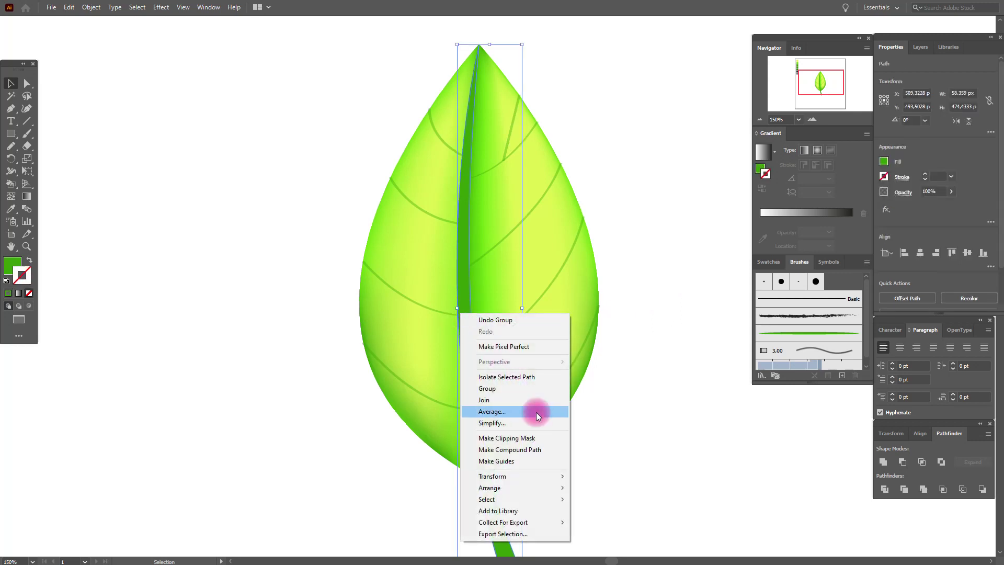
mouse_move(538, 485)
left_click(603, 488)
left_click(667, 391)
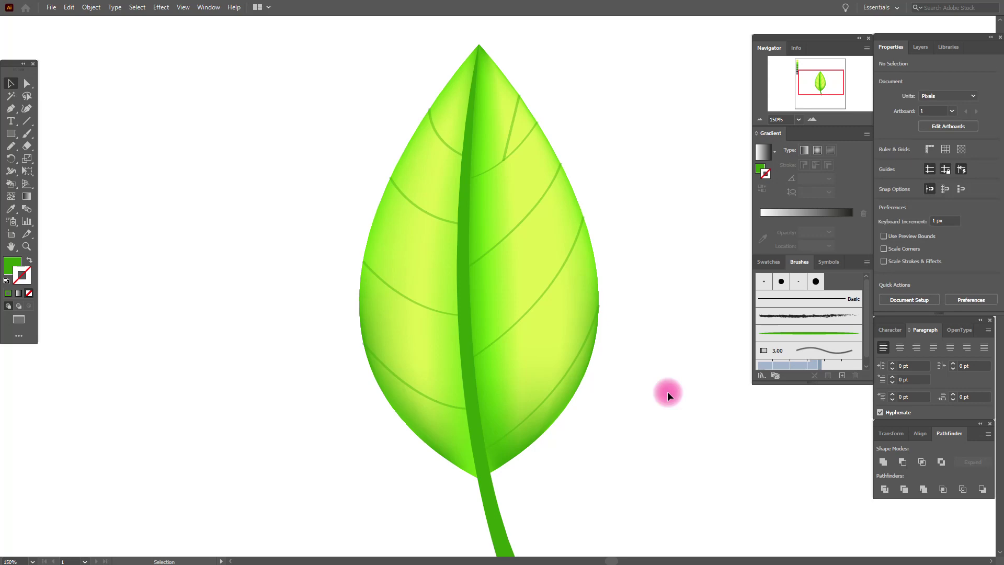
- Trace the whole leaf outline with the Pen tool, curving from the tip to the leaf base and back to close the shape
left_click(26, 246)
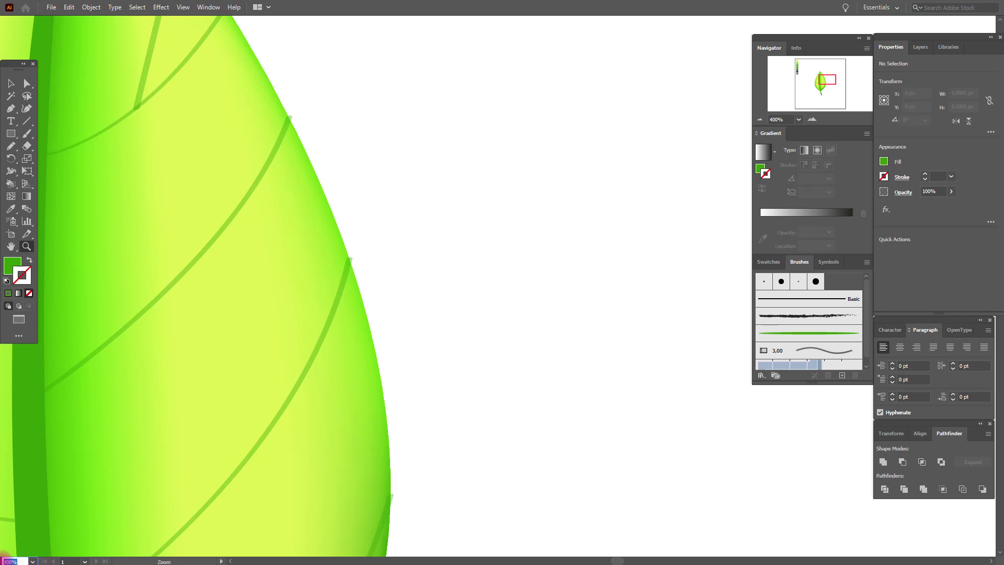
type("65")
key("Return")
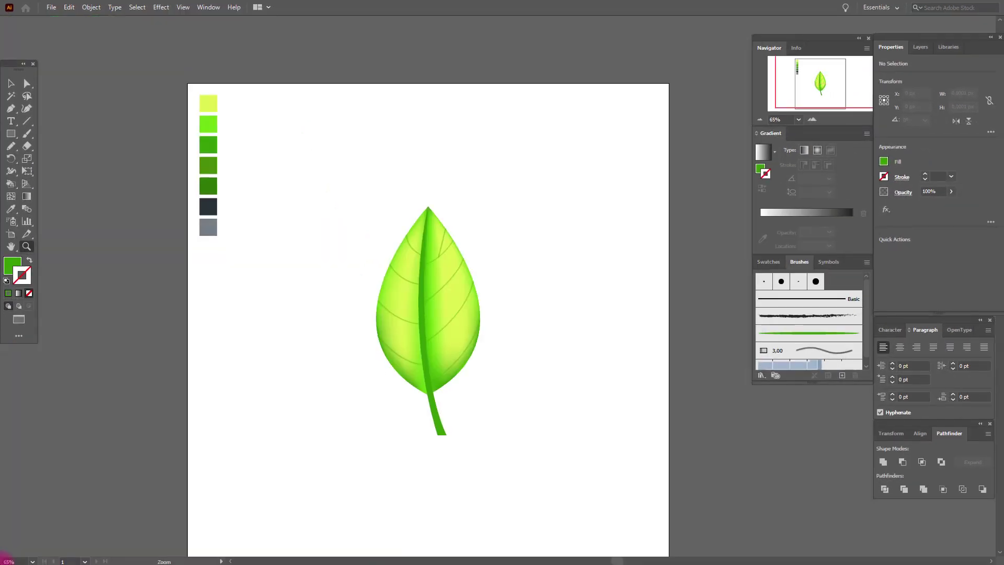
left_click(11, 110)
left_click(428, 207)
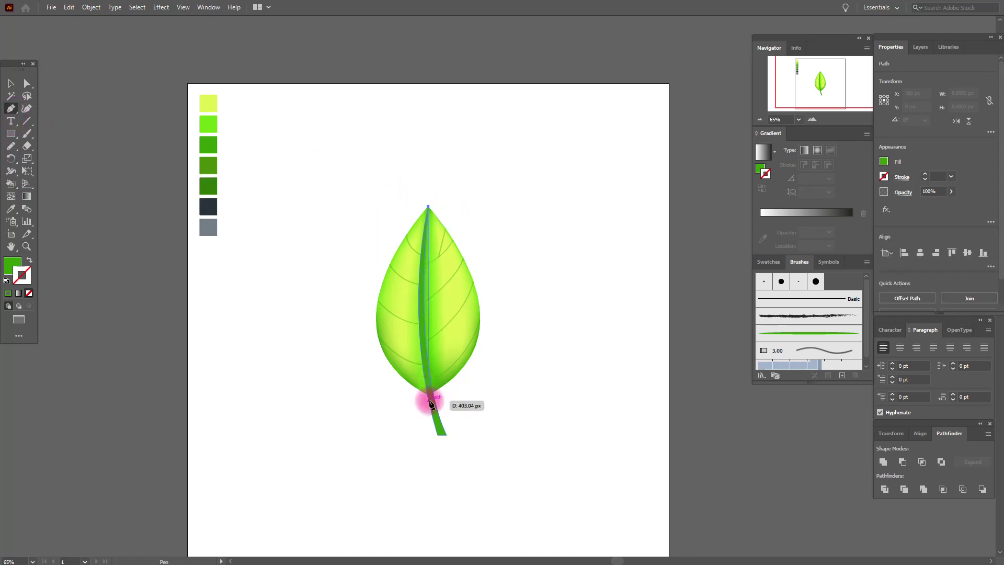
mouse_move(428, 395)
left_mouse_down()
mouse_move(517, 466)
mouse_move(543, 463)
mouse_move(430, 399)
left_mouse_up()
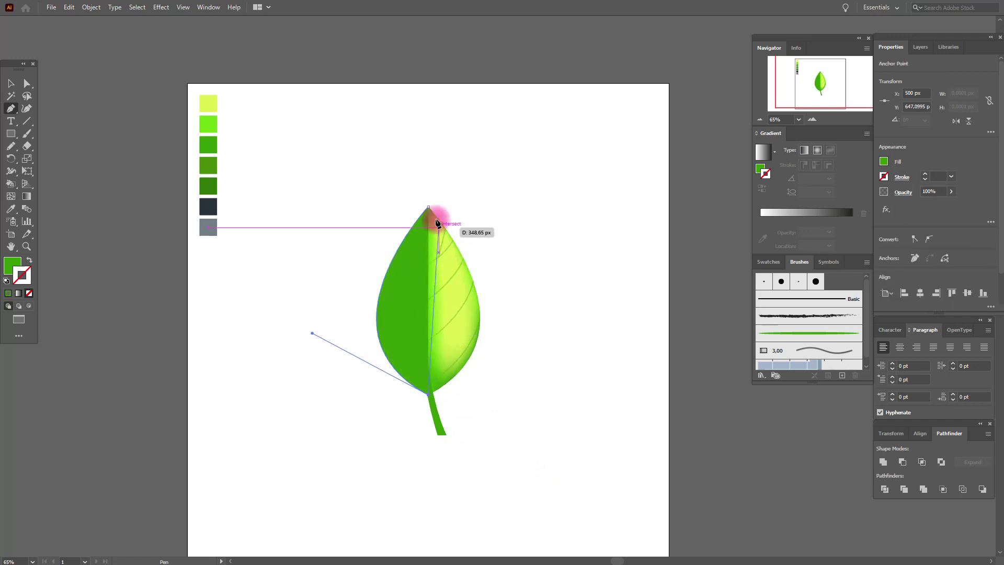
left_click_drag(428, 207, 312, 71)
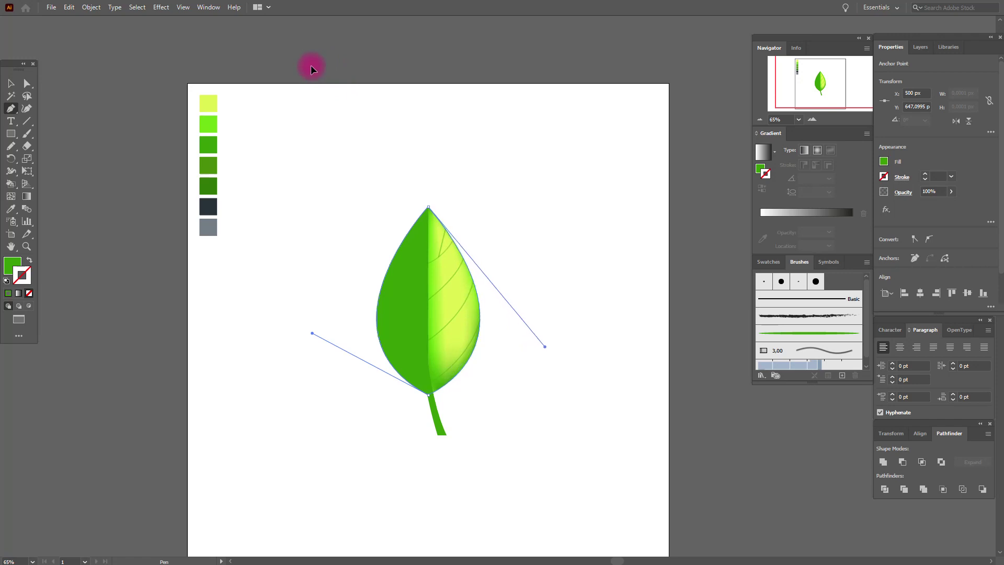
- Stretch the traced leaf outline slightly outward on both sides so it covers the full width of the leaf
left_click_drag(312, 66, 313, 63)
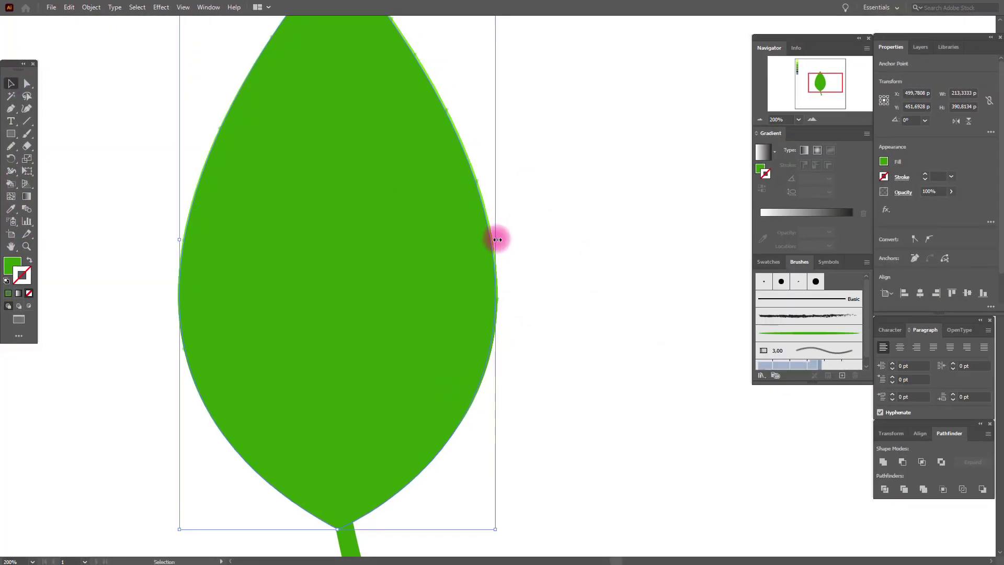
left_click_drag(497, 238, 498, 241)
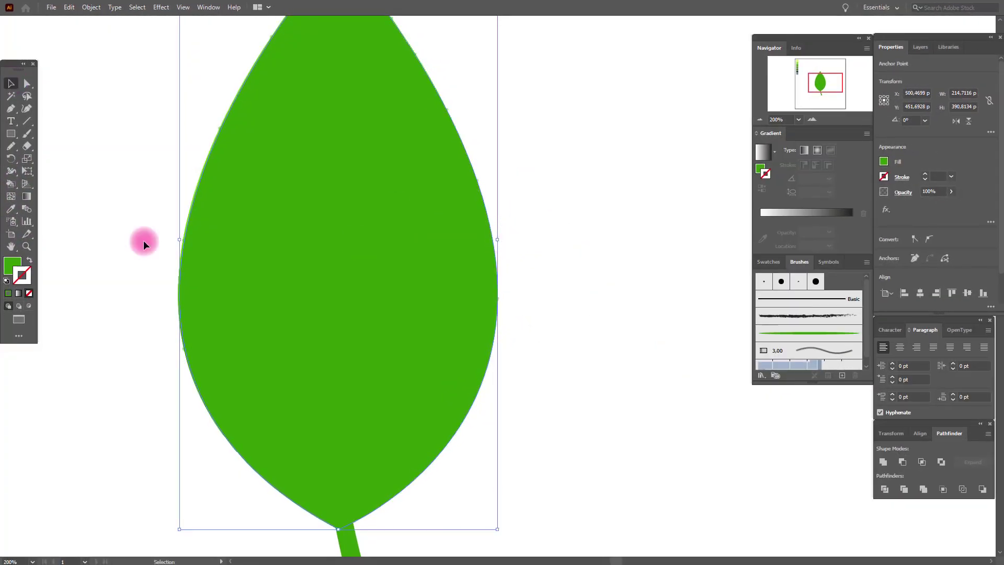
left_click_drag(180, 239, 178, 238)
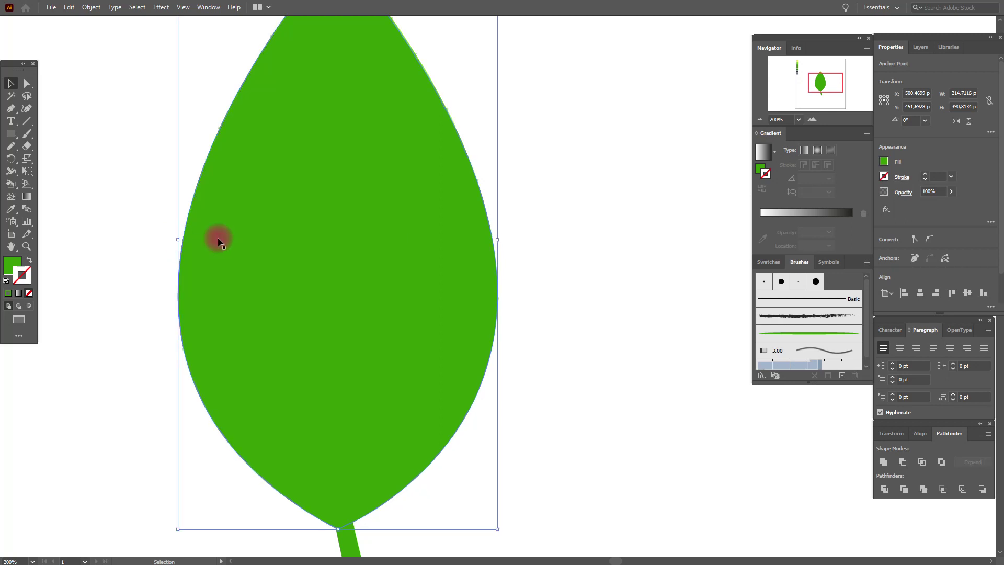
- Clip the veins to the leaf shape with a clipping mask made from the traced outline
key("ctrl+a")
right_click(479, 182)
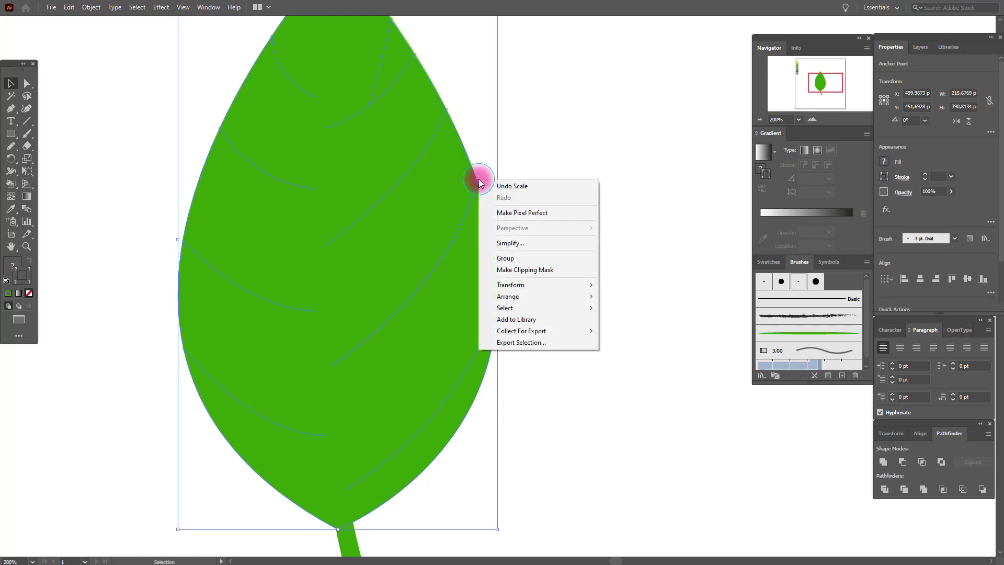
left_click(521, 270)
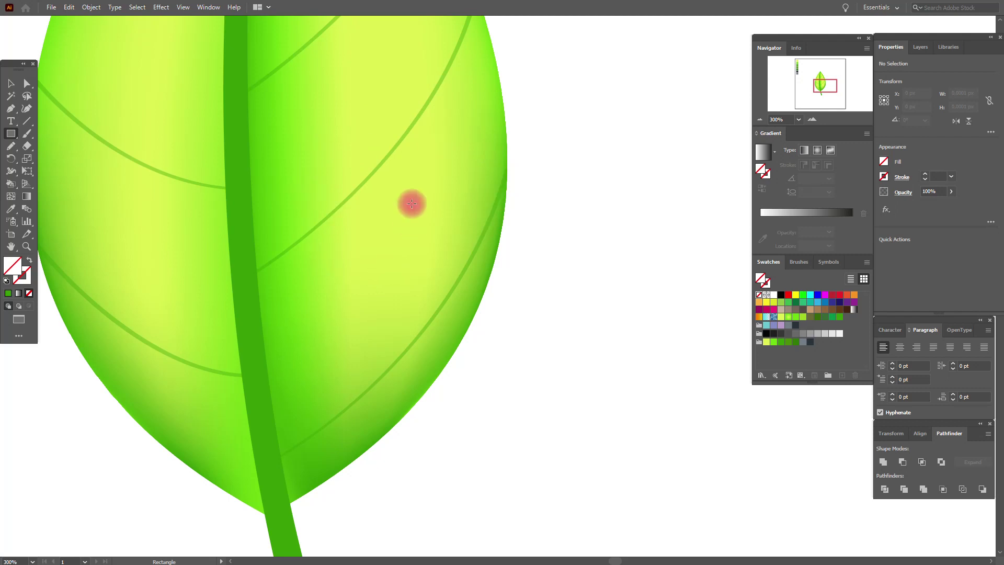
- Draw a circle about 61 px across on the leaf's right half, filled with the light yellow-green palette swatch
left_click(764, 343)
mouse_move(125, 202)
left_mouse_down()
mouse_move(125, 189)
mouse_move(8, 128)
mouse_move(40, 157)
left_mouse_up()
left_click_drag(306, 154, 434, 289)
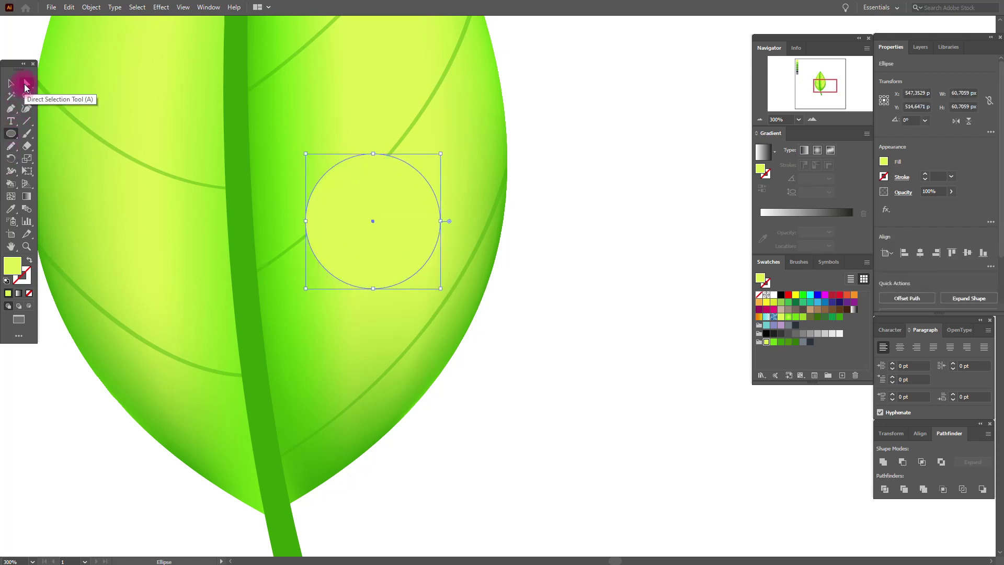
- Reshape the circle into a drop by lowering its top anchor point and pulling its right anchor point slightly outward
left_click(26, 86)
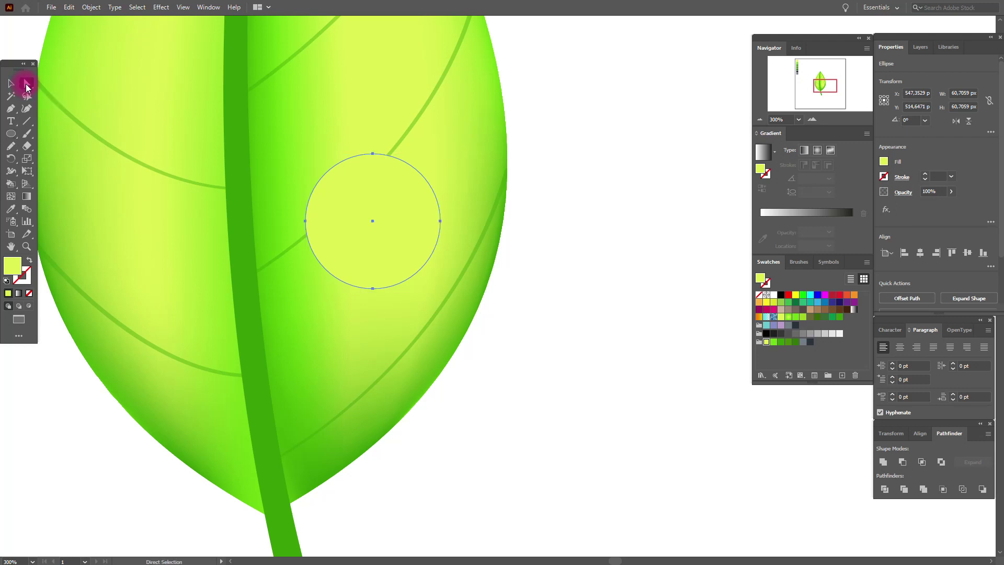
left_click(373, 154)
left_click_drag(375, 157, 371, 173)
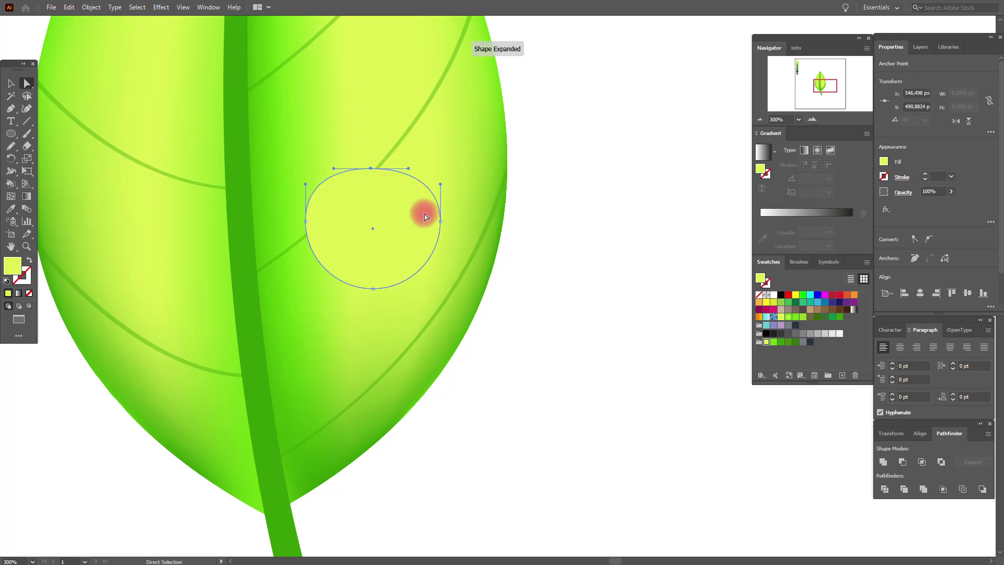
left_click_drag(441, 221, 448, 221)
left_click_drag(371, 170, 370, 172)
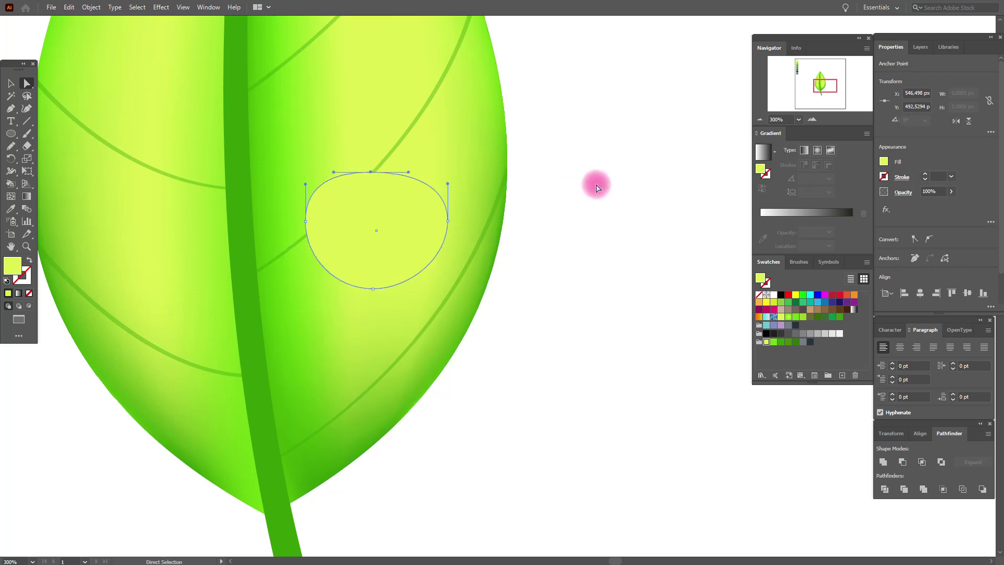
- Duplicate the drop shape and place the spare copy on the blank area to the right of the leaf
left_click(10, 83)
left_click(523, 233)
left_click(415, 250)
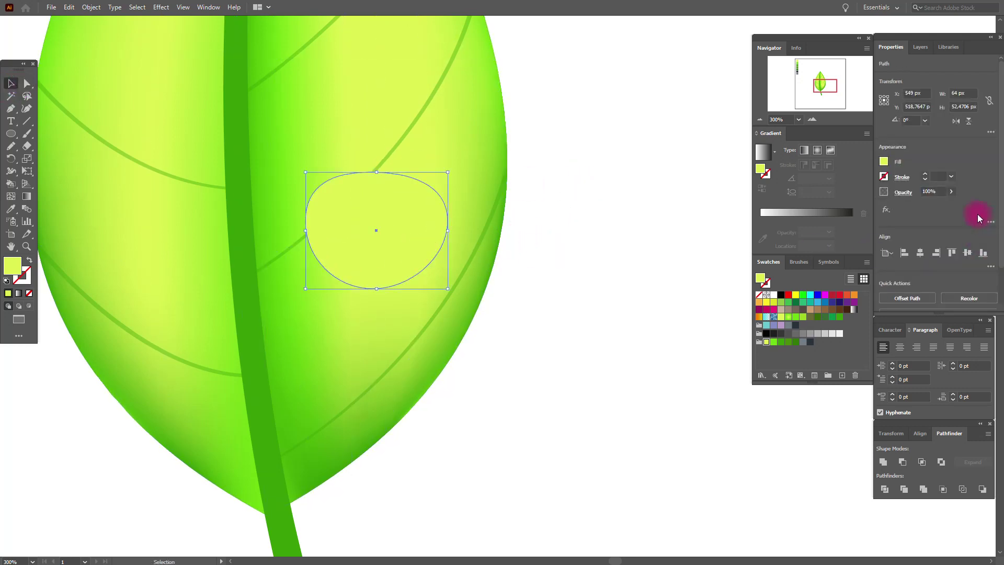
key("a")
key("ctrl+c")
key("ctrl+v")
left_click_drag(566, 242, 670, 234)
- Set the opacity of the drop on the leaf to 40%
left_click(355, 247)
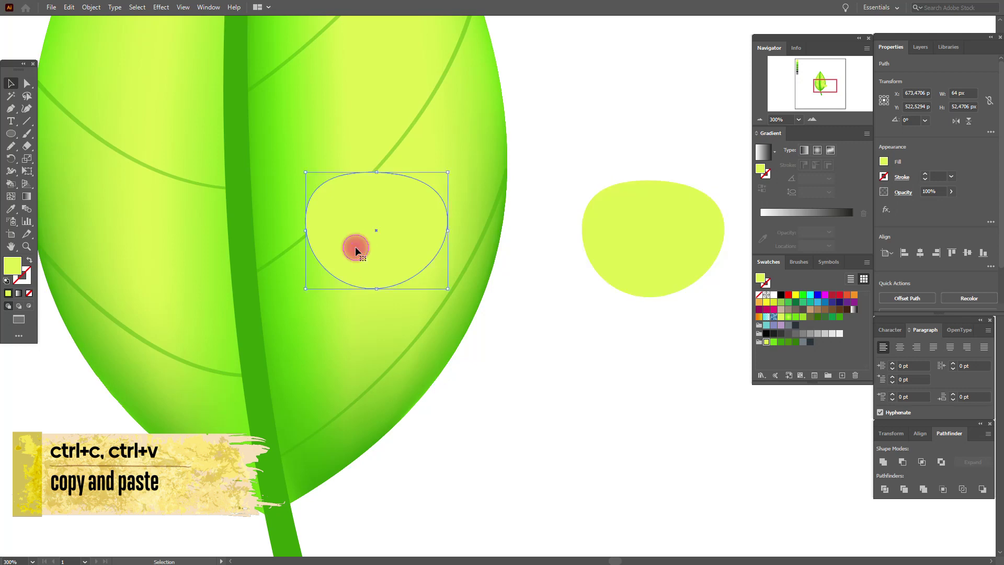
left_click(922, 191)
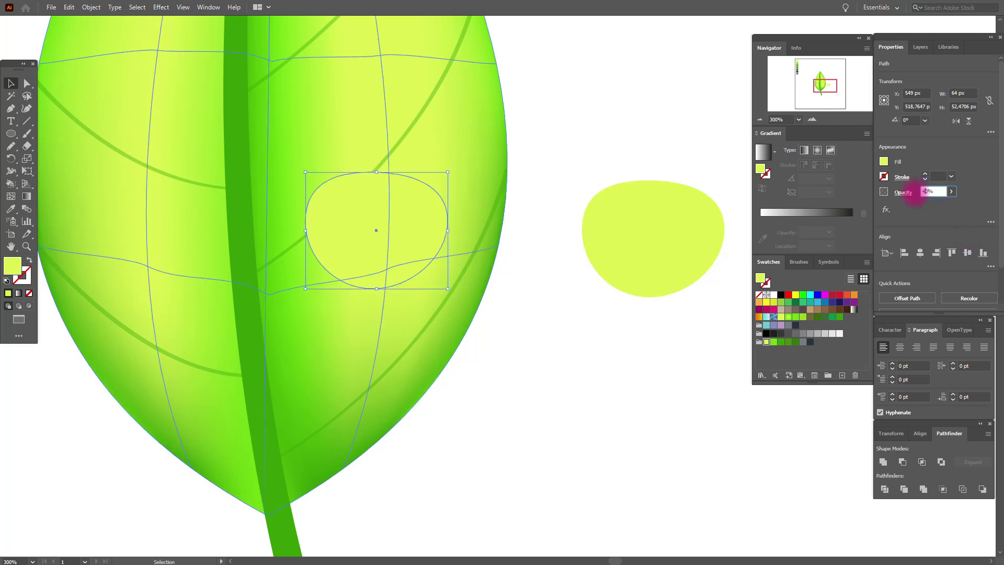
type("0")
- Paste a copy of the drop in front and give it a white-to-black radial gradient at 100% opacity
left_click(347, 222)
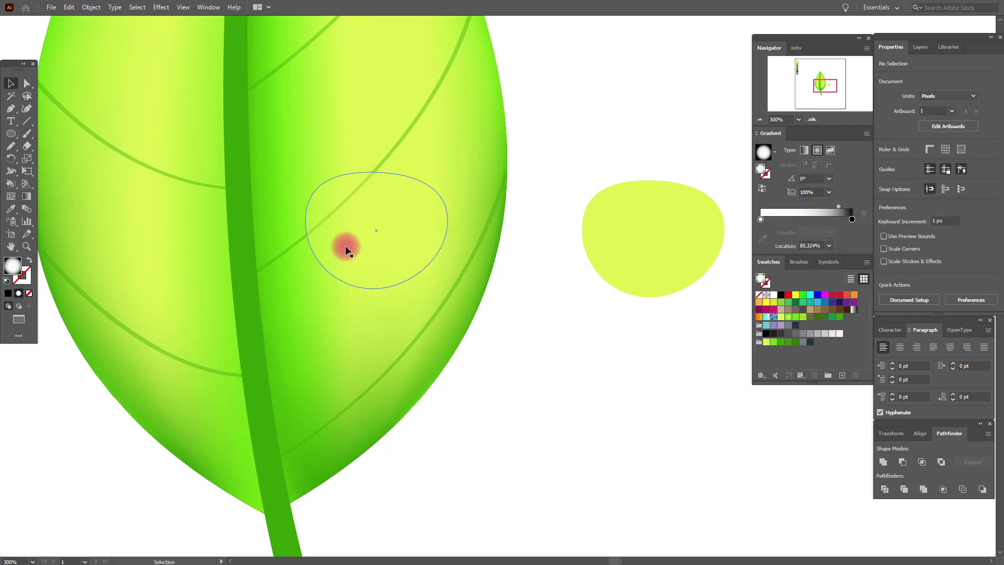
left_click(382, 241)
key("a")
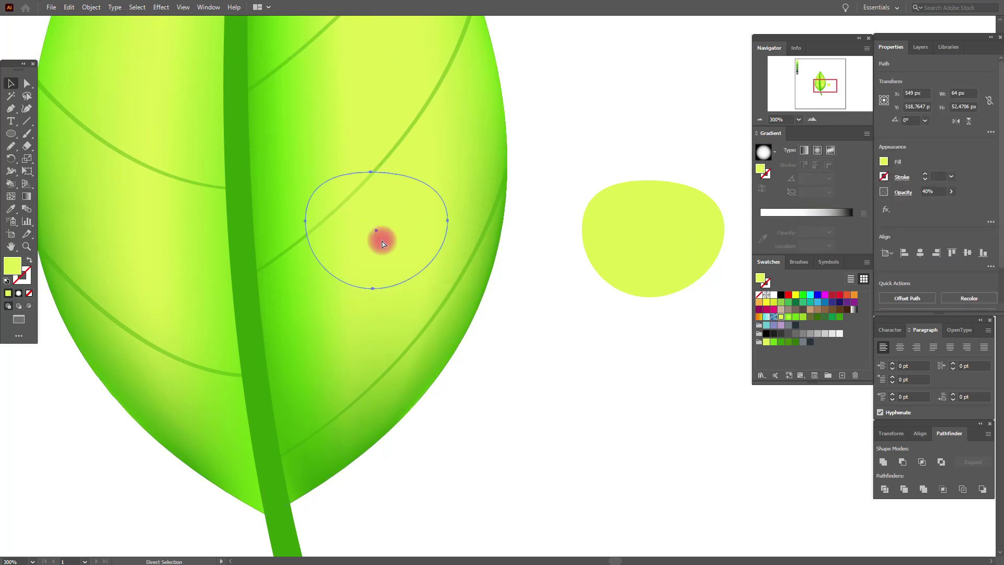
key("ctrl+c")
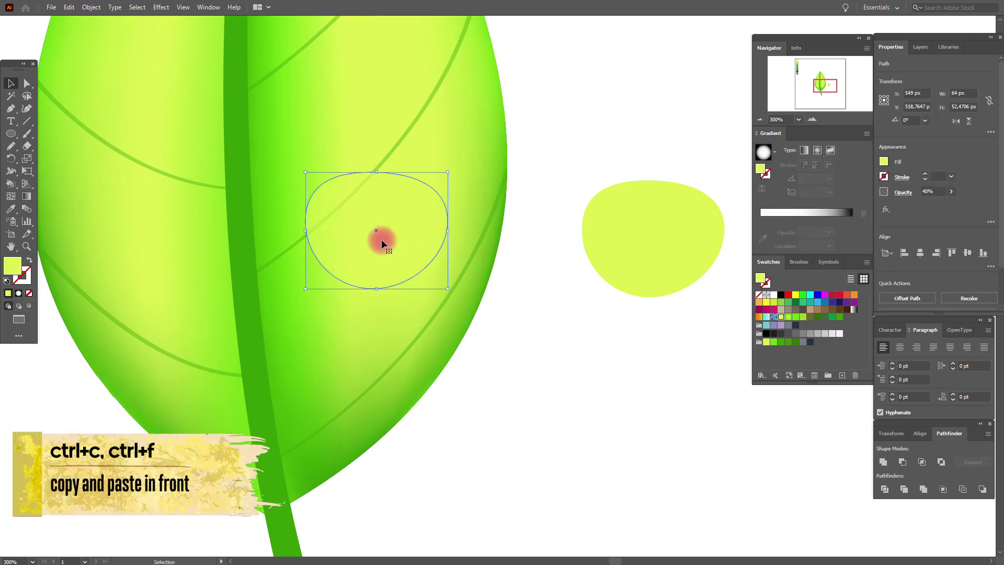
left_click(855, 309)
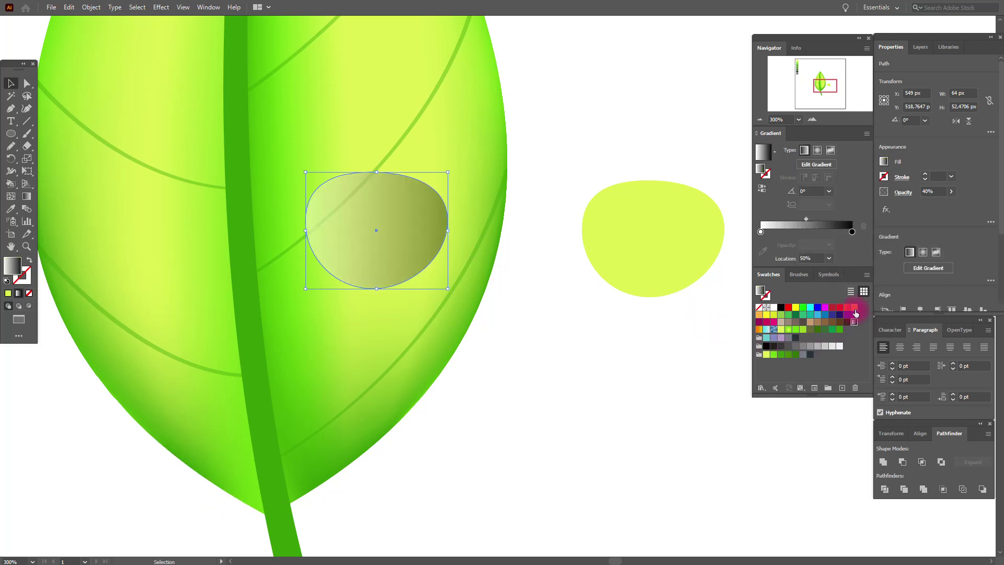
left_click(817, 154)
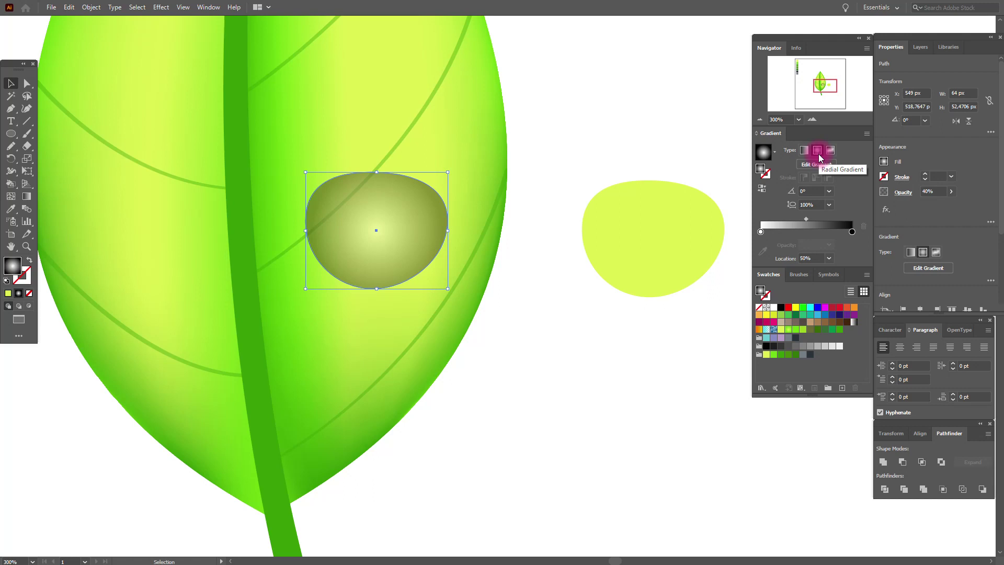
left_click(951, 191)
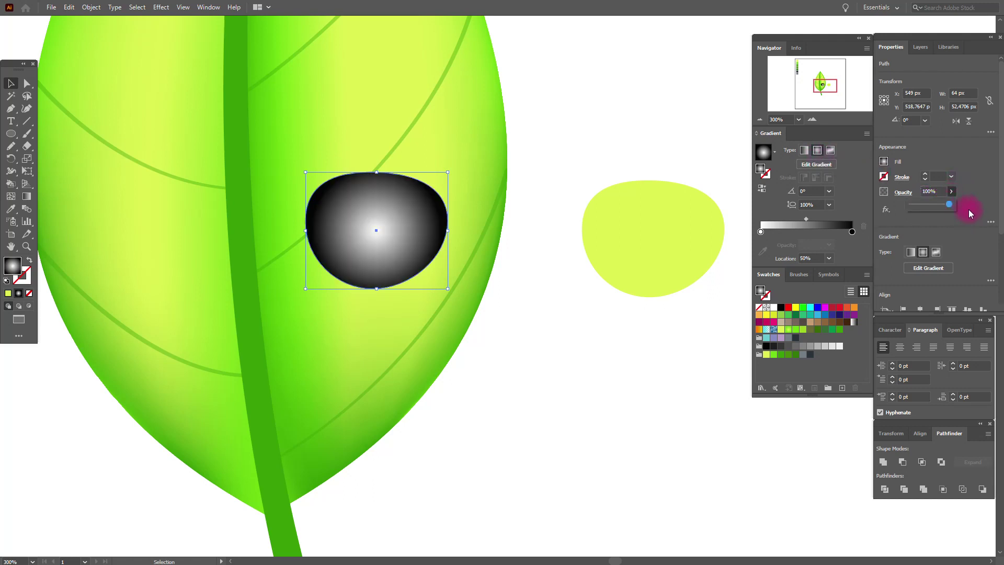
- Move the gradient's midpoint to about 78% and recolor its black end stop with the medium green palette swatch
left_click_drag(806, 218, 831, 219)
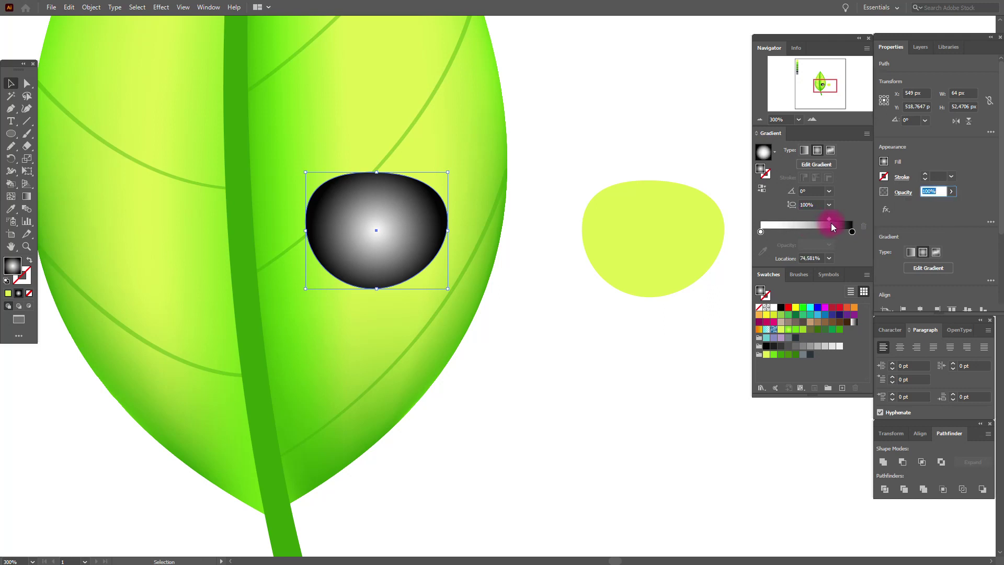
left_click(843, 232)
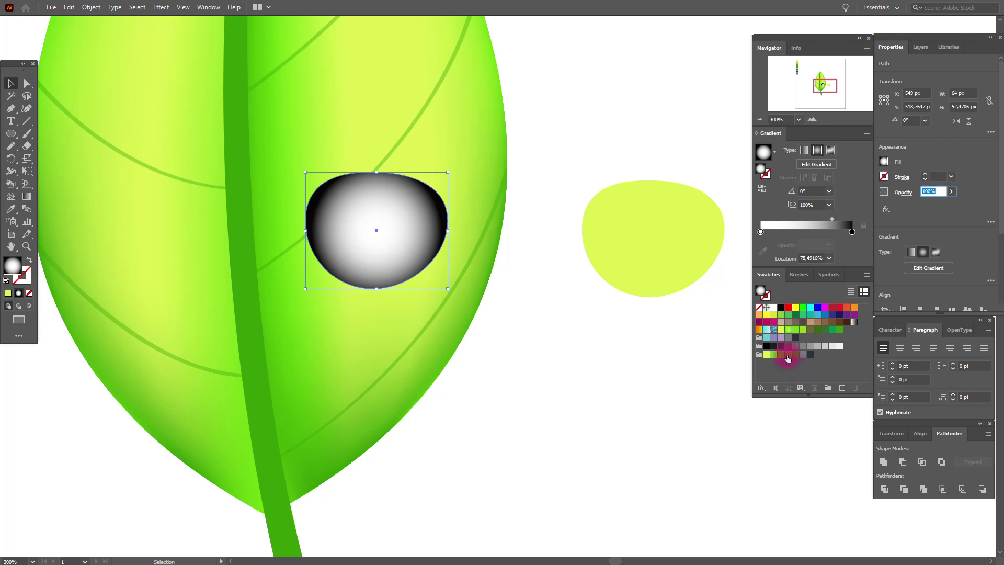
left_click_drag(786, 356, 854, 236)
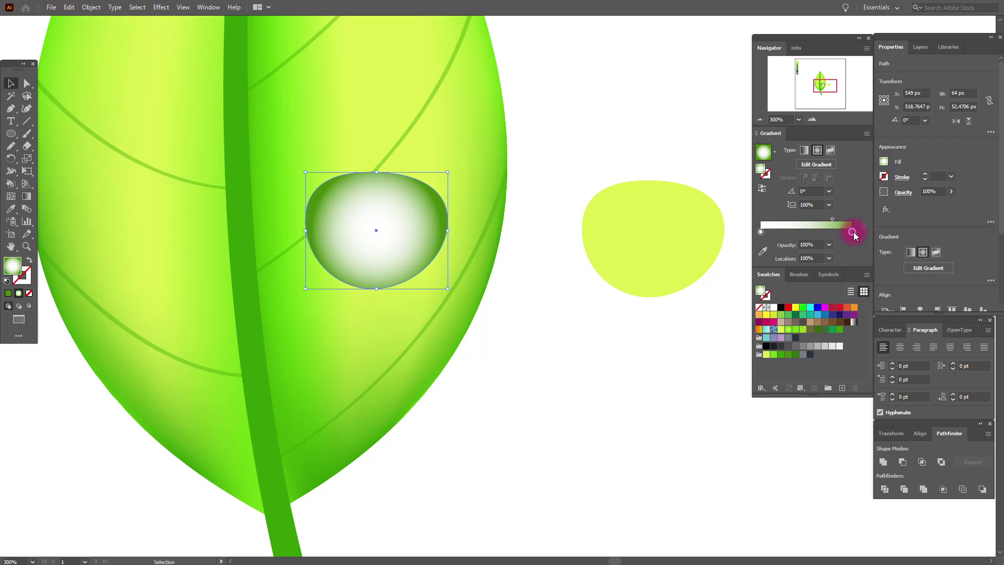
- Set the gradient drop's blending mode to Multiply
left_click(902, 192)
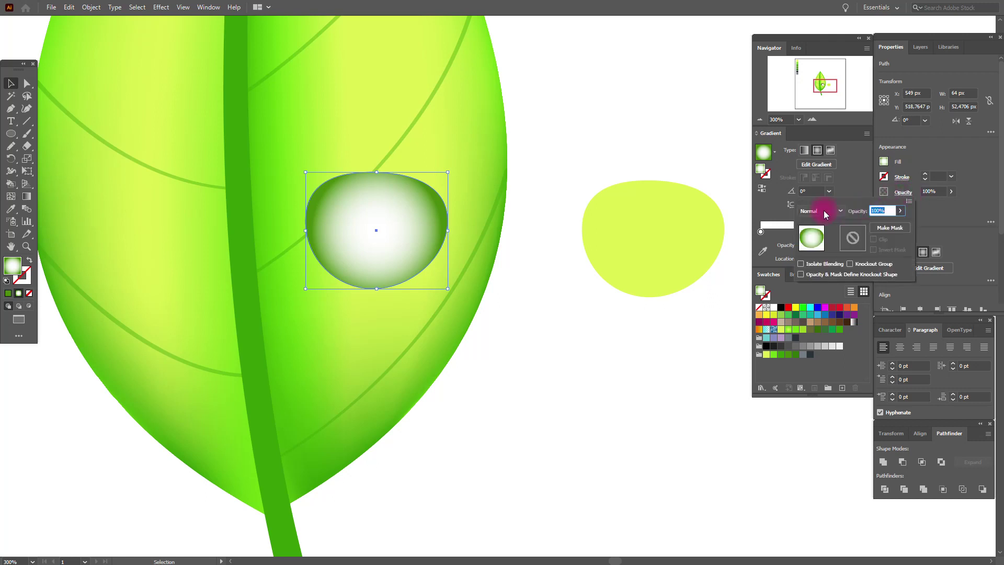
left_click(823, 212)
left_click(815, 253)
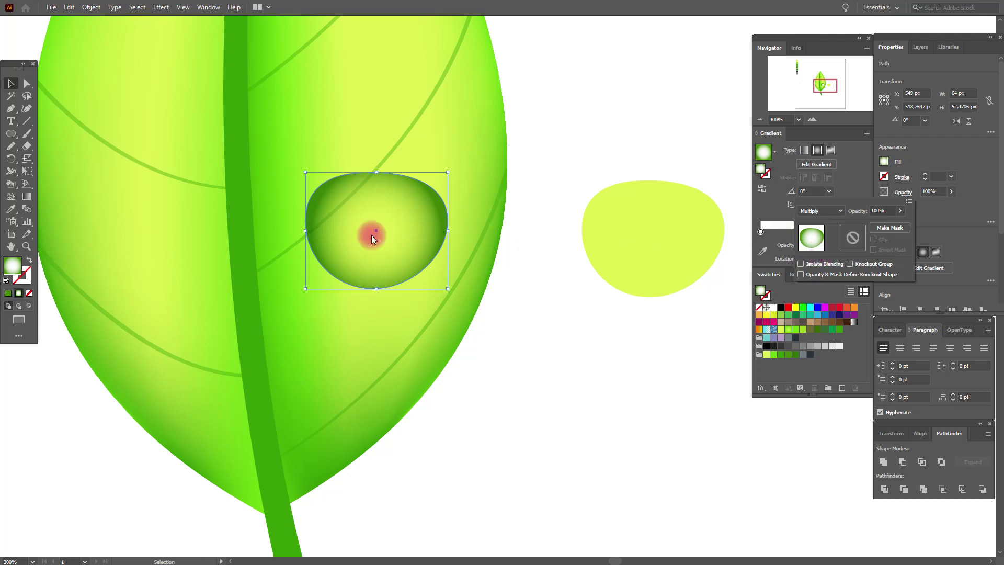
- Fit the radial gradient to the drop's outline by flattening and widening its ellipse and shifting it slightly upward with the Gradient tool
left_click(374, 170)
left_click(27, 196)
left_click(371, 181)
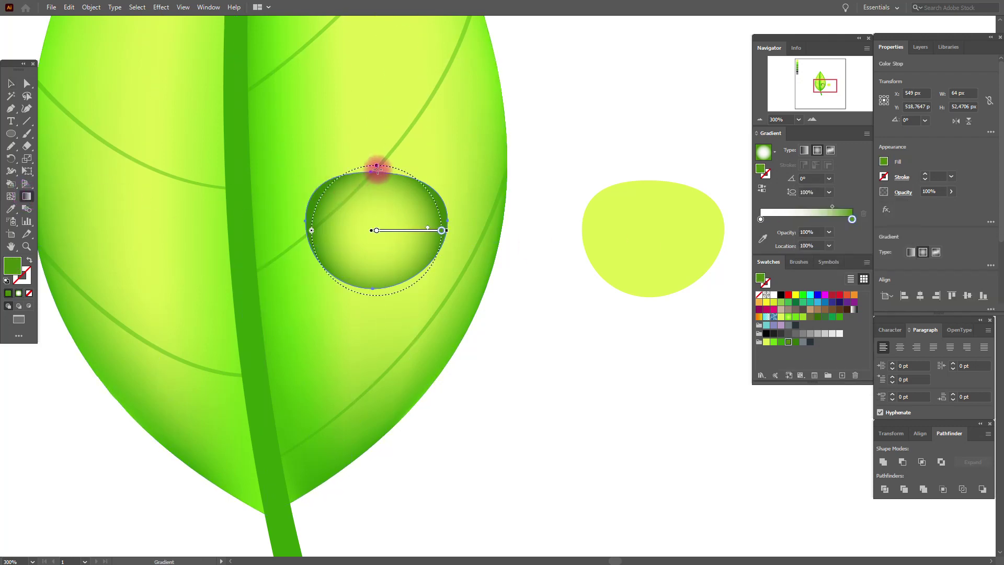
left_click_drag(376, 165, 375, 173)
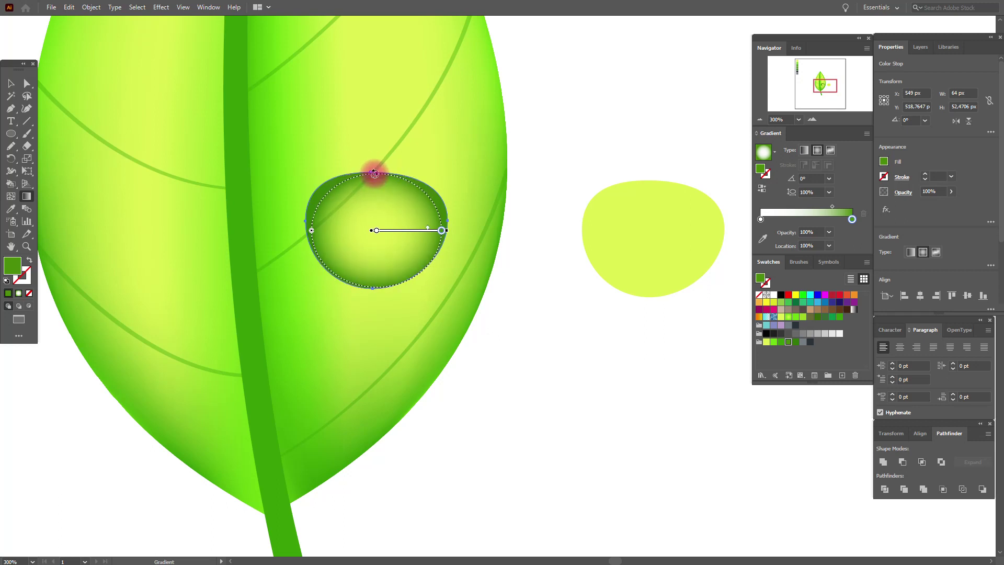
left_click(312, 230)
left_click_drag(309, 232, 307, 230)
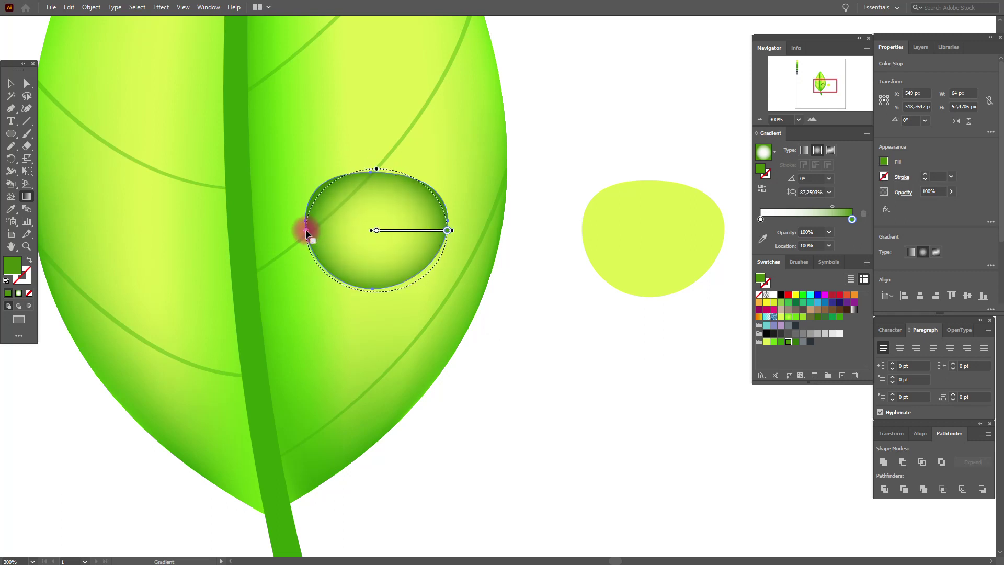
left_click(375, 169)
left_click_drag(375, 168, 375, 173)
left_click(400, 224)
left_click_drag(399, 231, 398, 228)
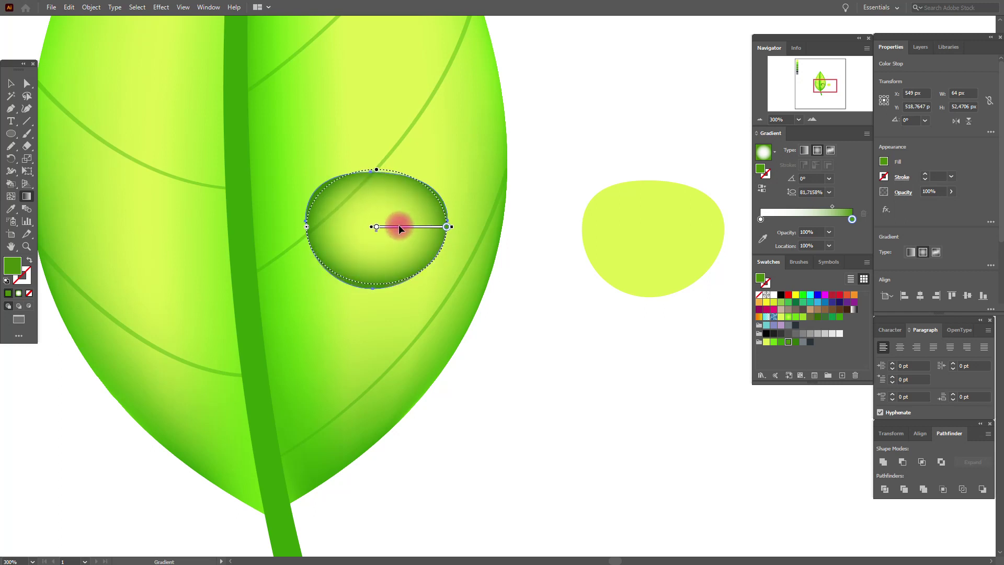
left_click(11, 83)
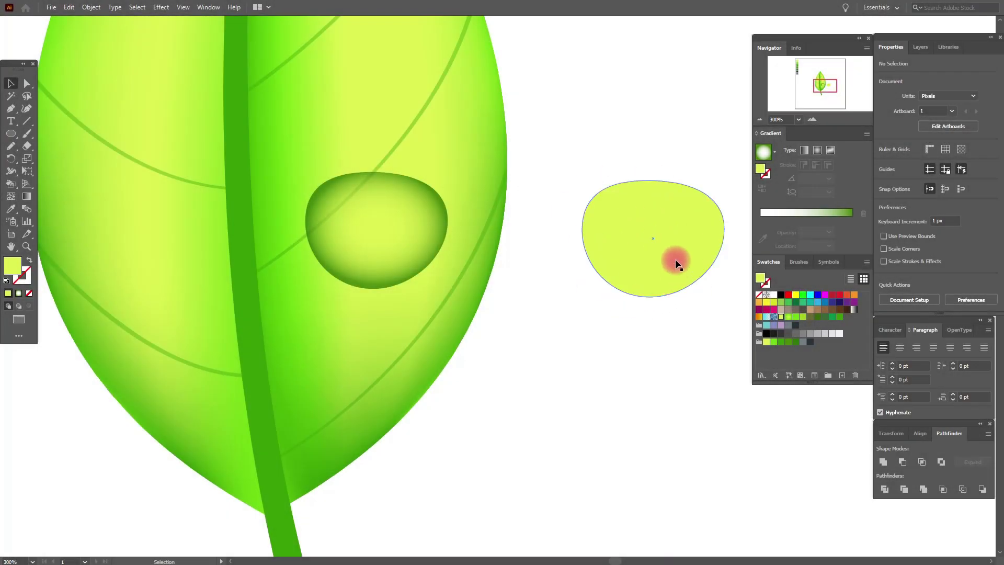
- Duplicate the spare drop and place the new copy exactly over the shaded drop on the leaf
left_click(675, 263)
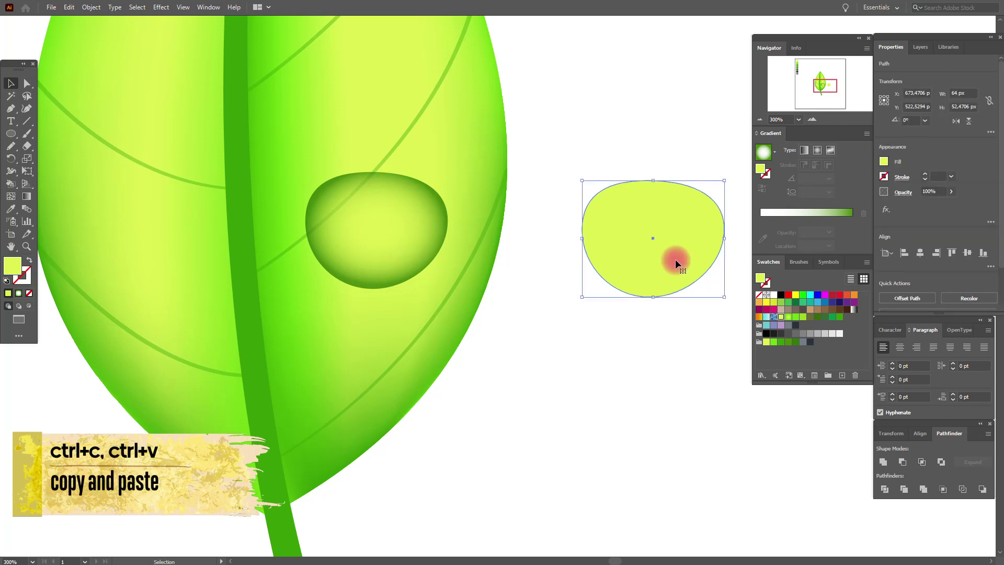
key("a")
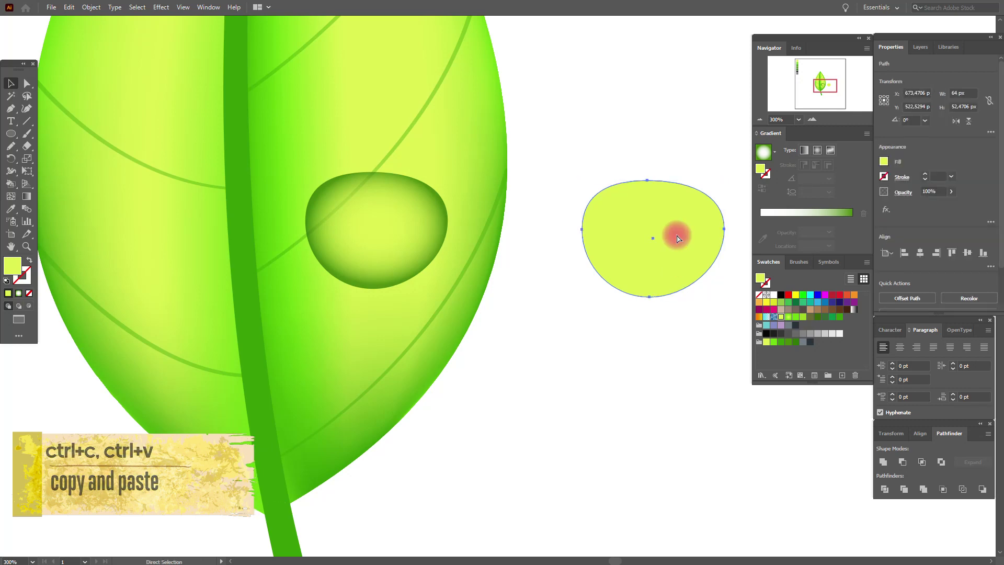
key("ctrl+c")
key("ctrl+v")
key("v")
left_click_drag(533, 309, 412, 258)
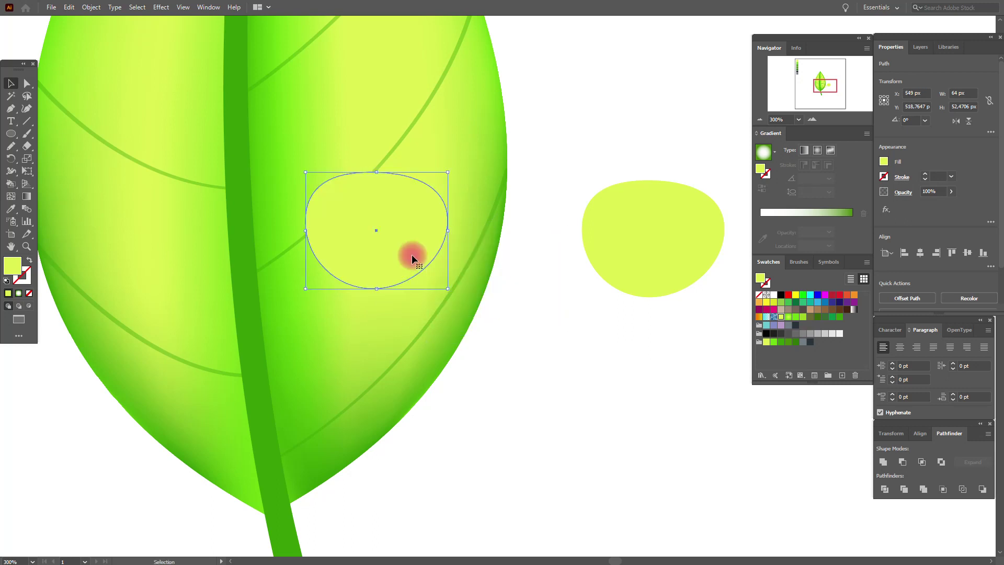
- Draw an ellipse about 50 by 37 px overlapping the drop's lower edge and move it slightly downward
left_click(11, 133)
left_click_drag(321, 259, 432, 340)
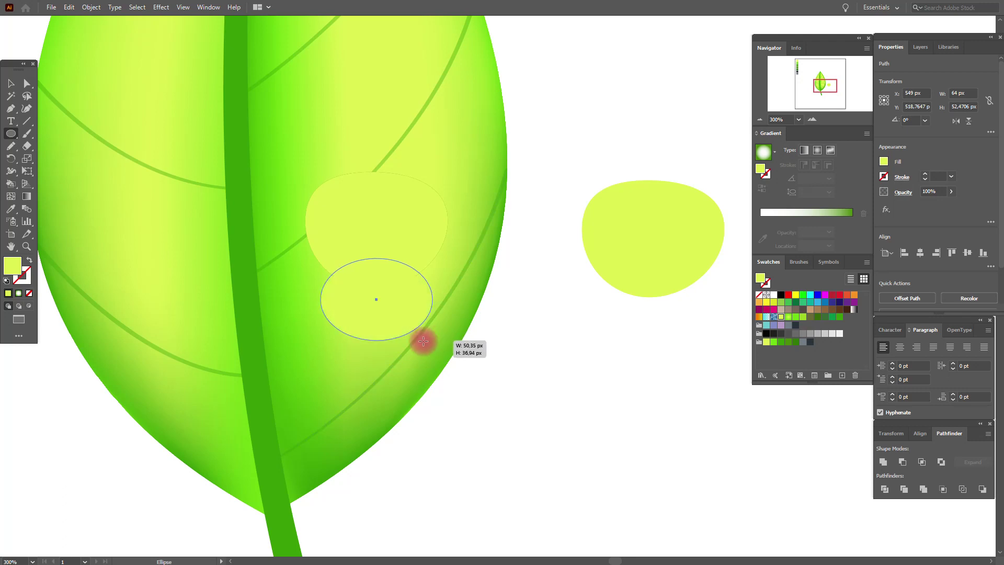
left_click(9, 109)
left_click(10, 83)
mouse_move(396, 310)
left_mouse_down()
mouse_move(538, 375)
mouse_move(404, 321)
left_mouse_up()
- Intersect the top drop copy with the ellipse, keeping only their lens-shaped overlap
left_click(421, 249)
left_click(421, 309, "shift")
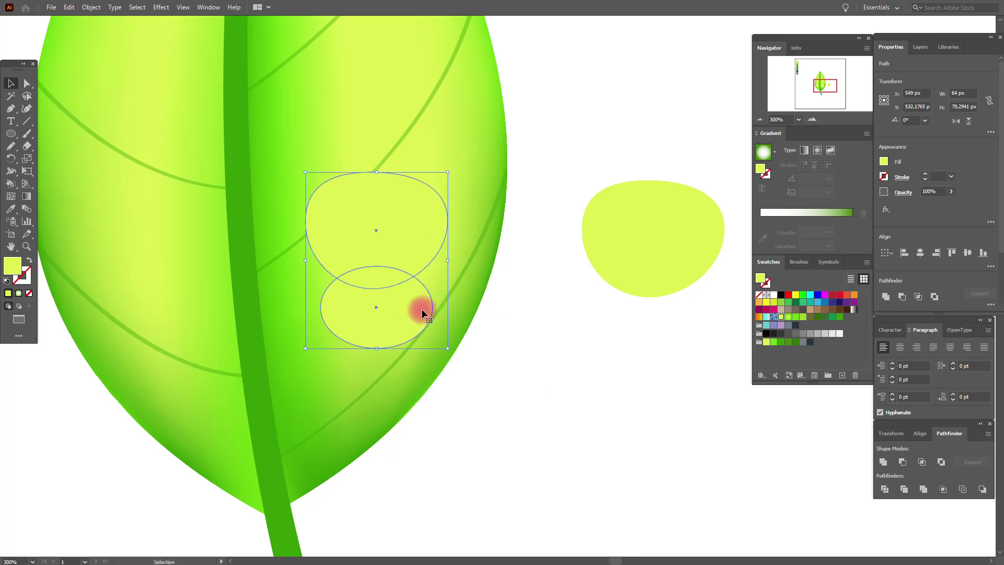
left_click(923, 463)
left_click(524, 356)
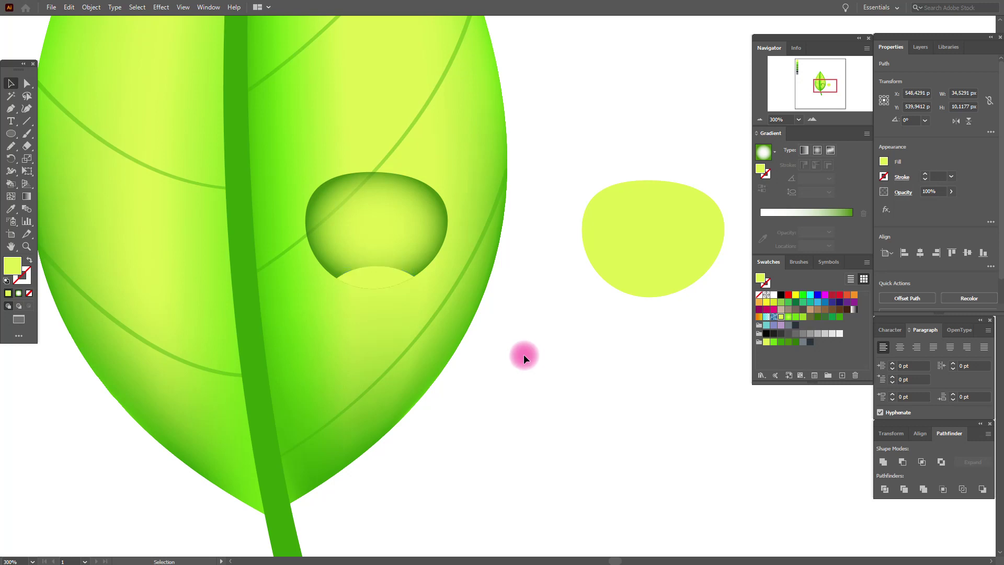
- Duplicate the lens shape in place, enlarge the copy to about 43 by 13 px and send it one level backward
left_click(393, 277)
key("a")
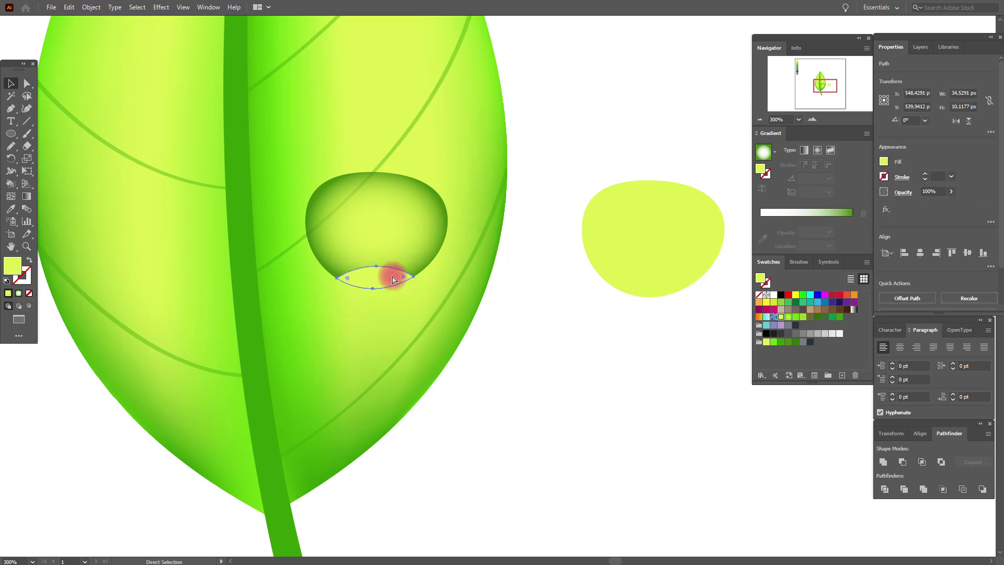
key("v")
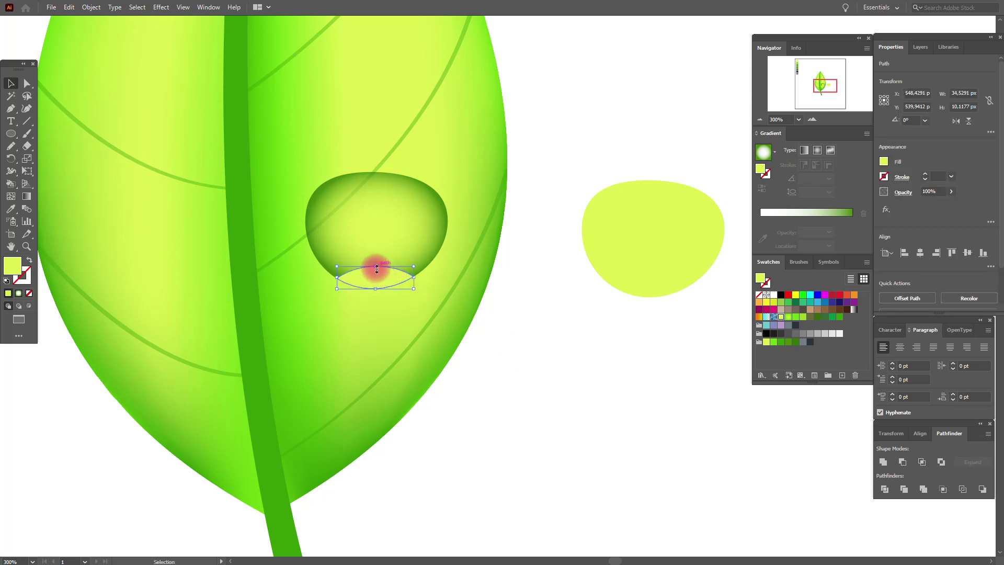
left_click_drag(374, 266, 374, 262)
right_click(375, 261)
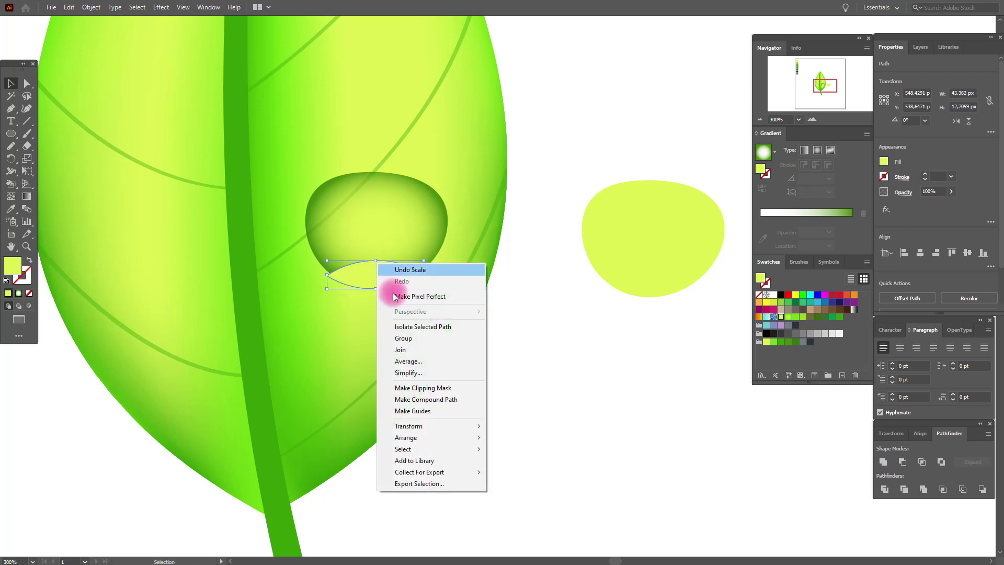
mouse_move(439, 437)
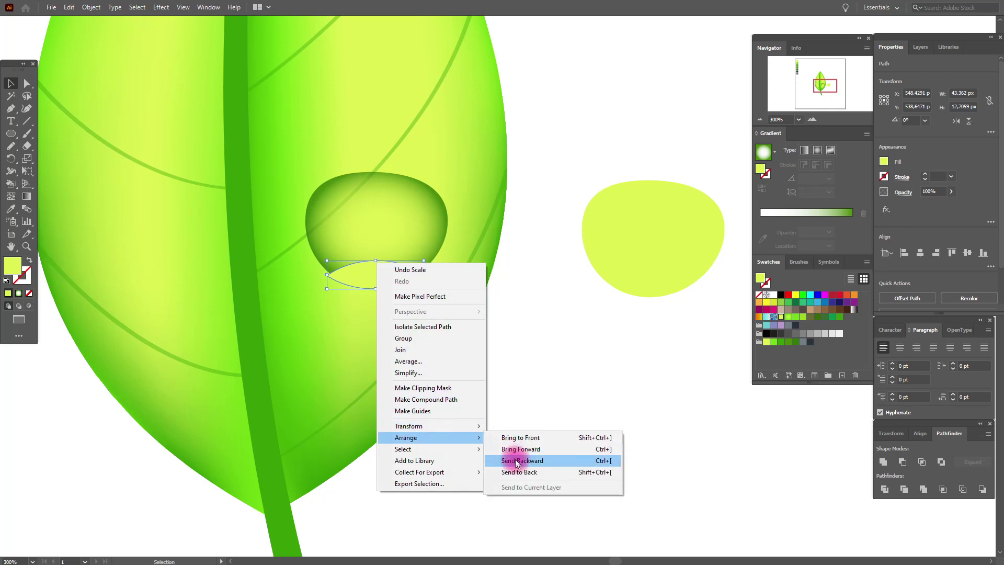
left_click(517, 461)
- Apply a Gaussian Blur with a radius of about 7 pixels to the enlarged yellow-green lens
left_click(161, 6)
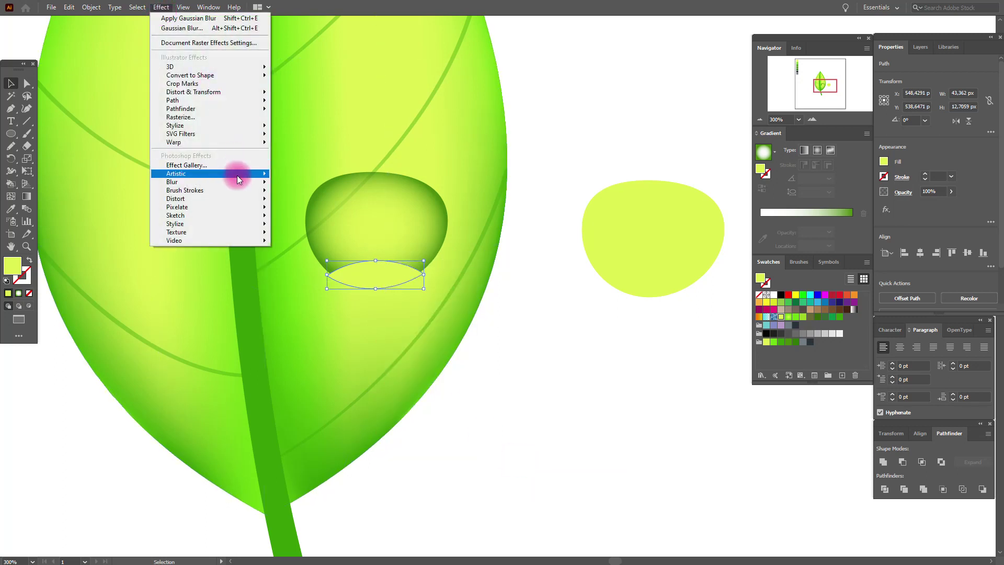
mouse_move(238, 183)
left_click(309, 184)
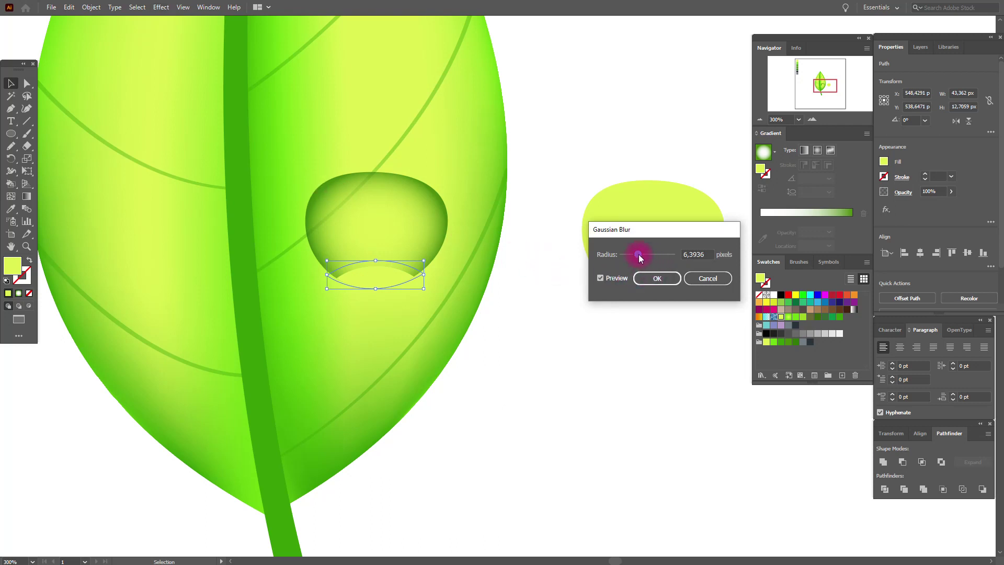
left_click_drag(638, 254, 640, 254)
left_click(651, 278)
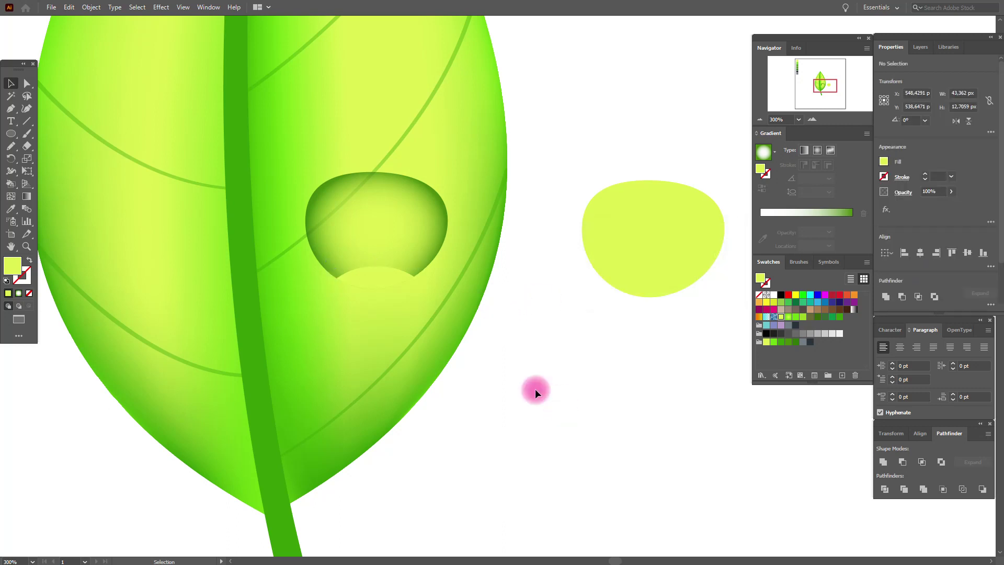
- Fill the smaller lens on the drop's lower edge with white and apply a Gaussian Blur of about 2.9 pixels
left_click(387, 280)
left_click(774, 294)
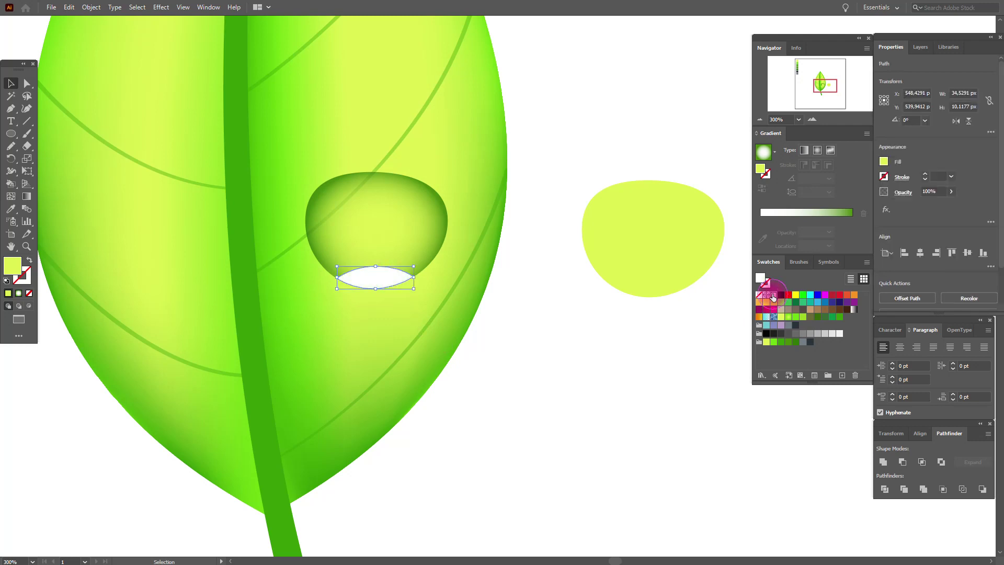
left_click(163, 7)
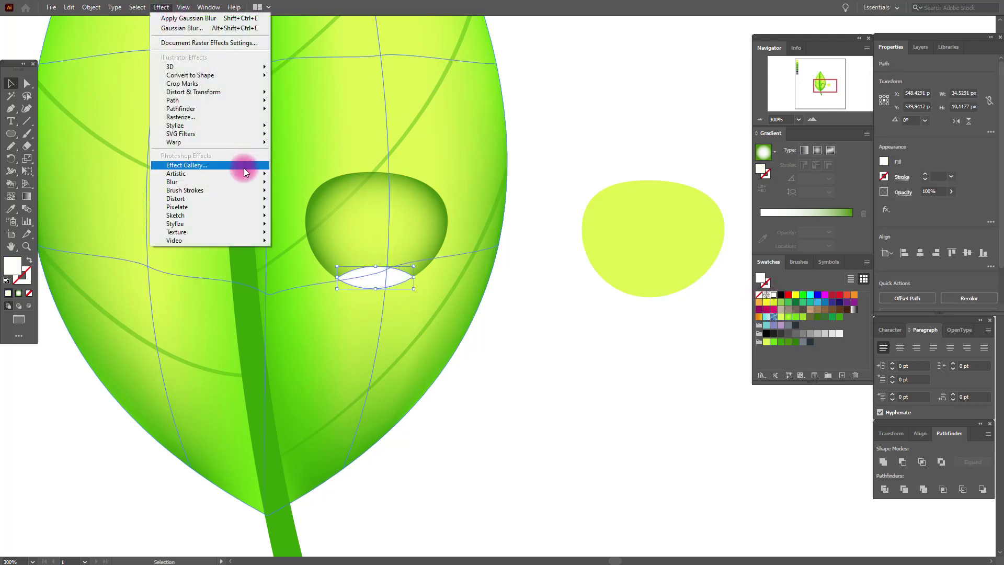
mouse_move(243, 181)
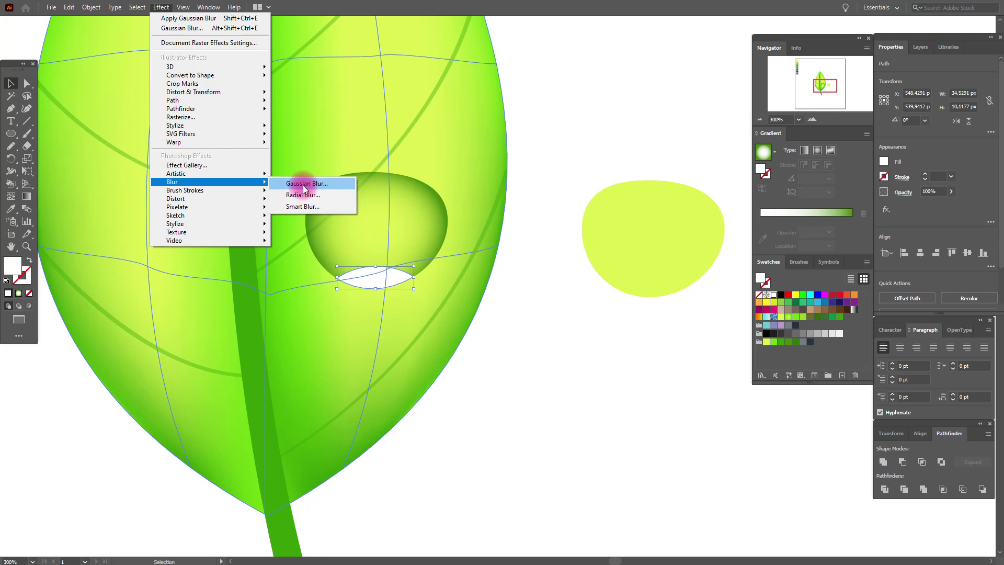
left_click(303, 184)
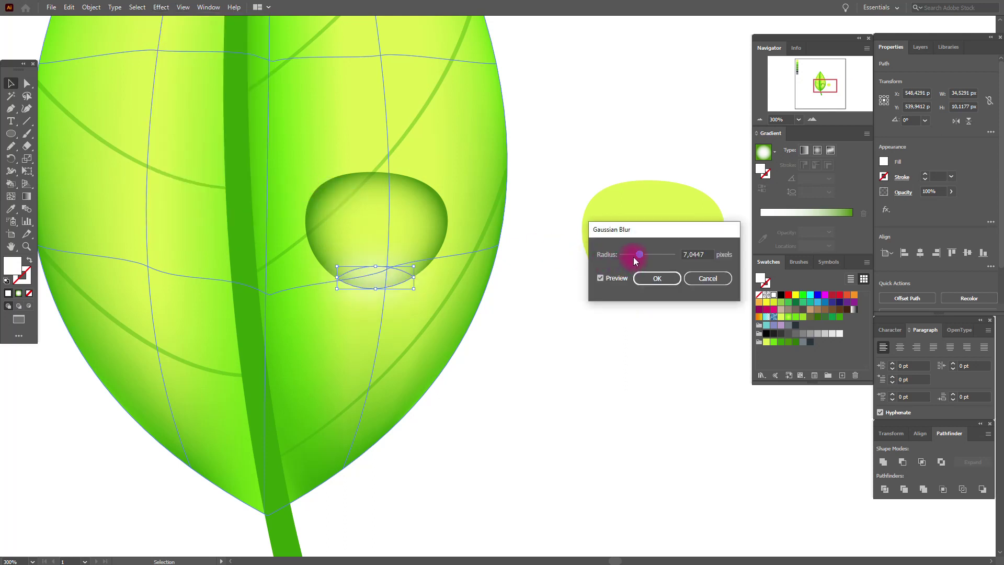
left_click_drag(637, 255, 626, 258)
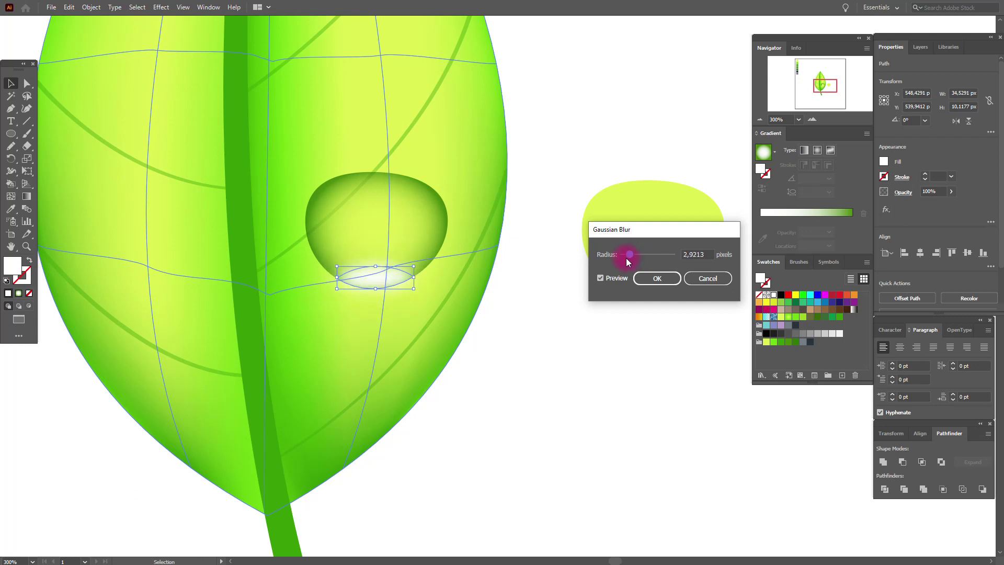
left_click(664, 279)
left_click(551, 313)
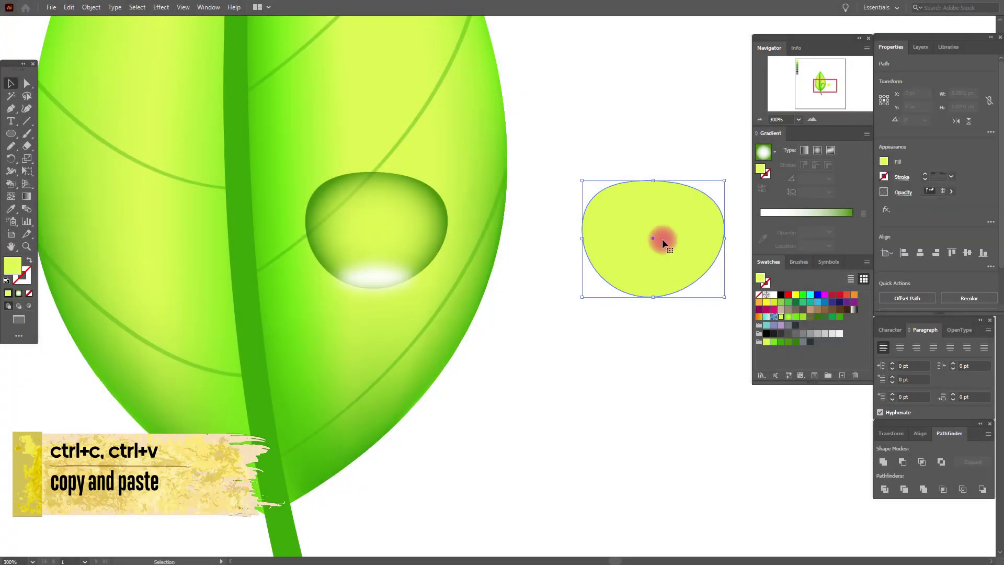
- Duplicate the spare drop and place the copy exactly over the drop on the leaf
key("a")
key("ctrl+c")
key("ctrl+v")
mouse_move(560, 291)
left_mouse_down()
mouse_move(374, 246)
mouse_move(388, 253)
left_mouse_up()
- Clip the two blurred lenses to the drop outline with a clipping mask made from the top drop copy
left_click(415, 288, "shift")
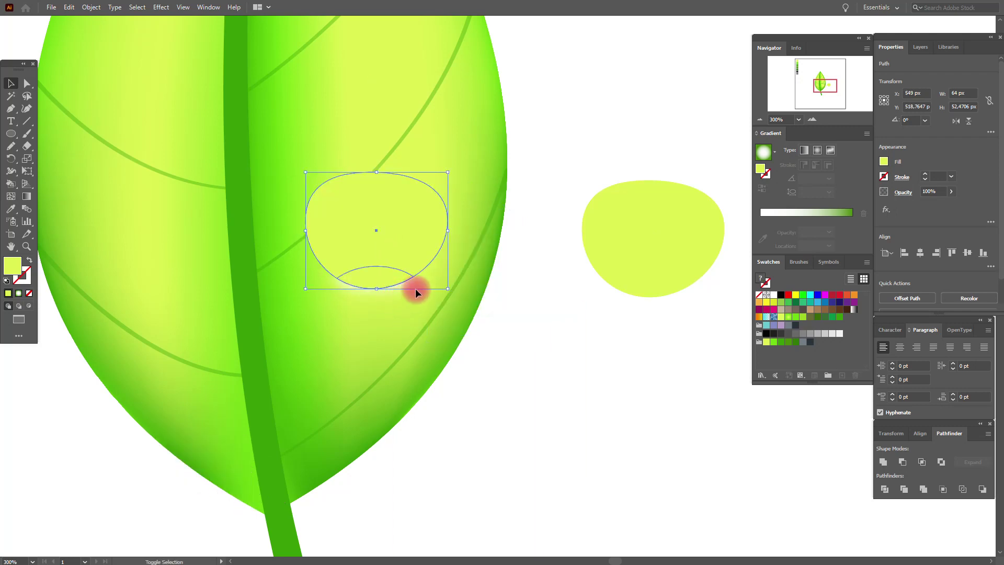
left_click(338, 275)
left_click_drag(330, 283, 322, 281)
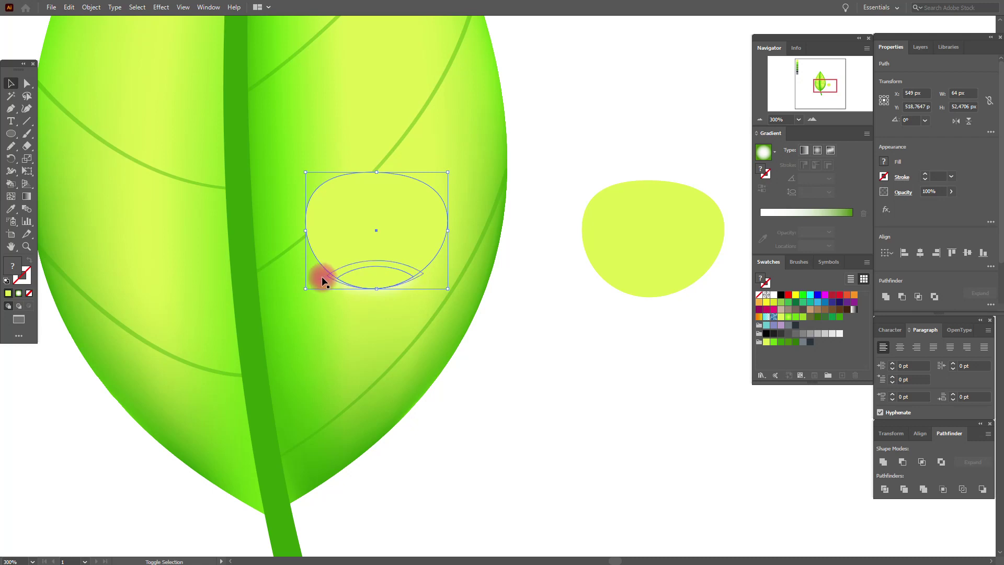
left_click(388, 259)
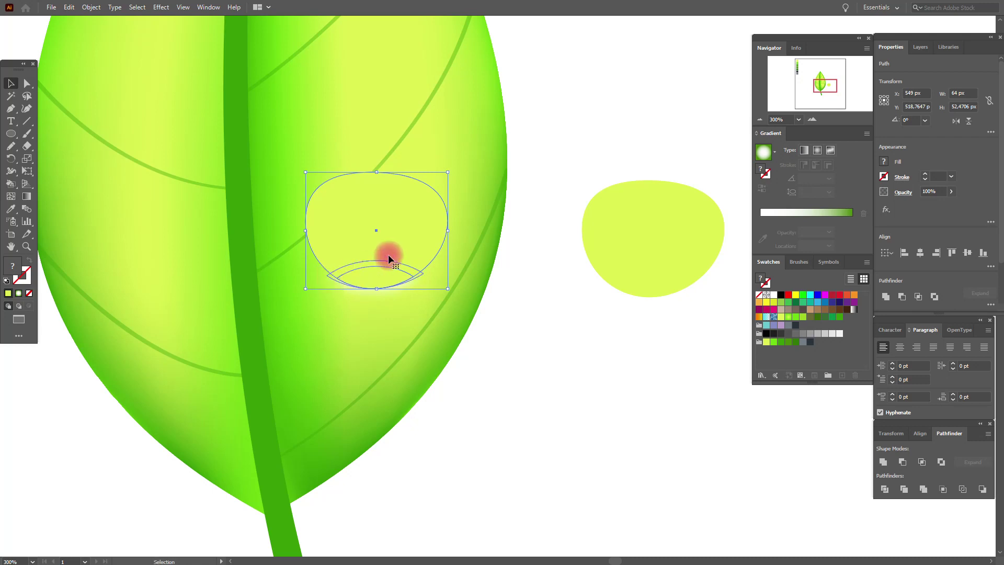
right_click(422, 248)
left_click(488, 360)
left_click(522, 338)
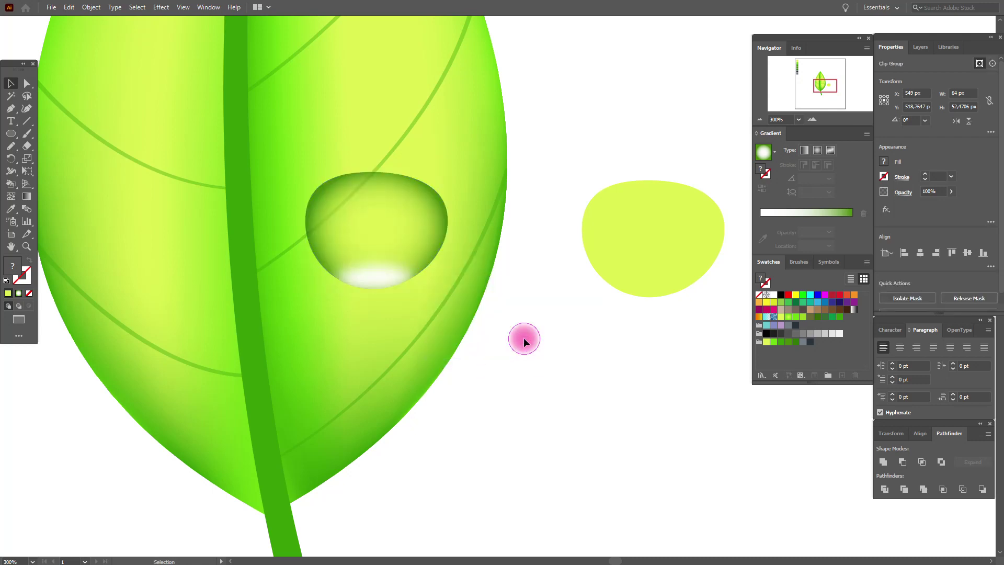
- Duplicate the spare drop again and place the copy over the shaded drop, offset slightly down and to the right
left_click(636, 275)
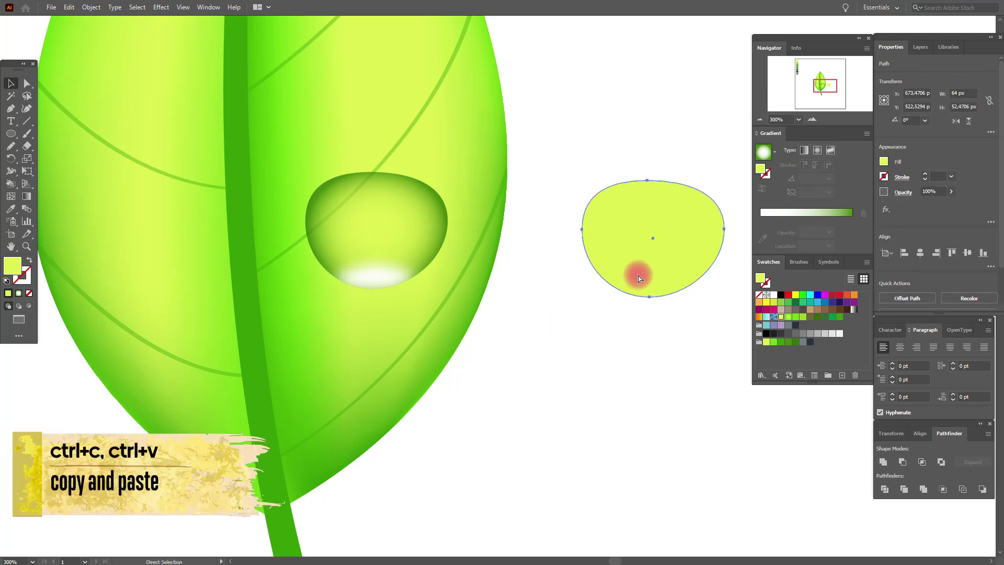
key("ctrl+c")
key("ctrl+v")
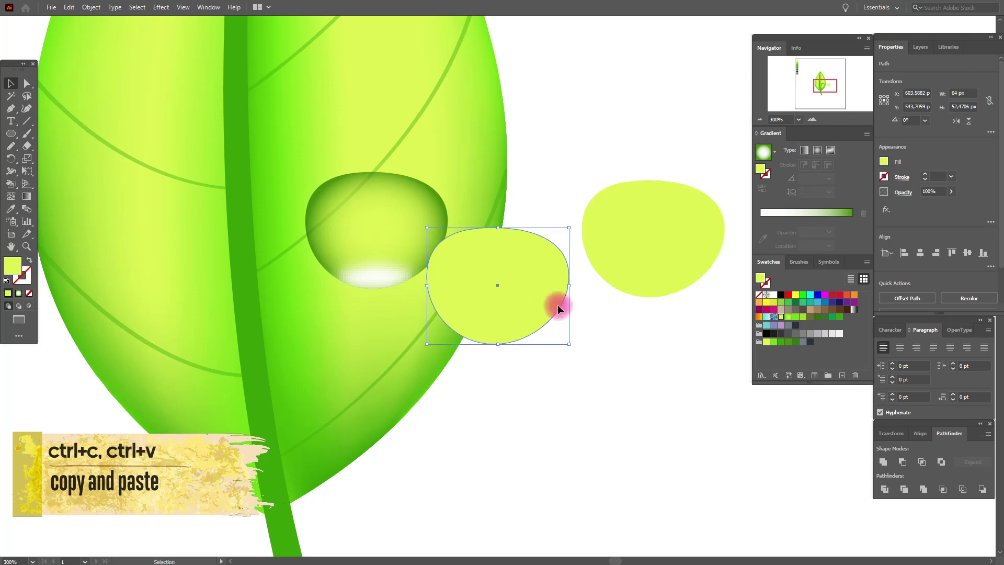
left_click_drag(533, 318, 420, 279)
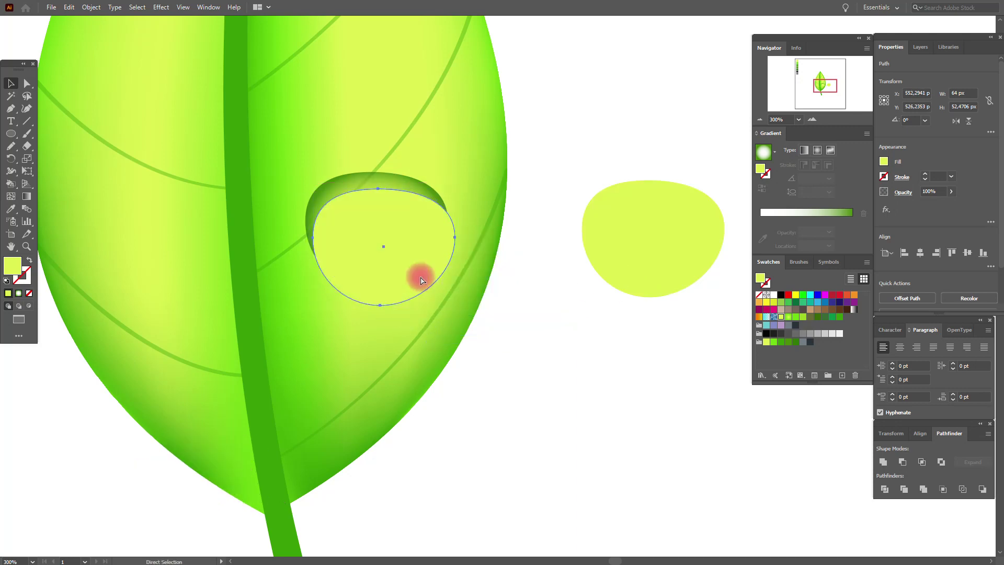
- Copy the offset drop in place, shift the new copy slightly up and left, and exclude the overlap of the two shapes
key("a")
key("ctrl+c")
key("ctrl+f")
left_click_drag(419, 275, 409, 271)
left_click(426, 280, "shift")
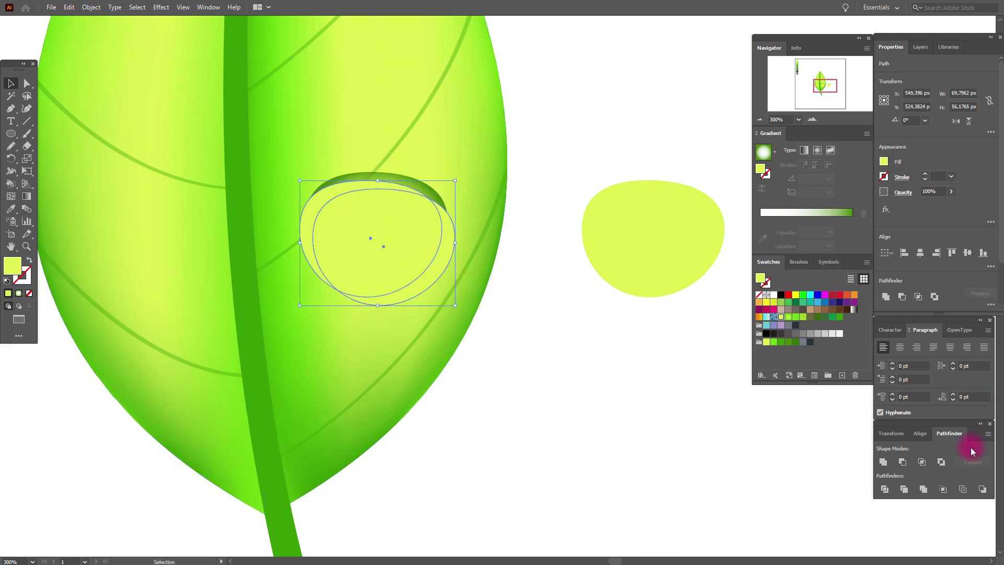
left_click(941, 462)
- Ungroup the excluded shapes, delete the upper-left crescent and fit the remaining crescent against the drop's lower-right edge
right_click(436, 269)
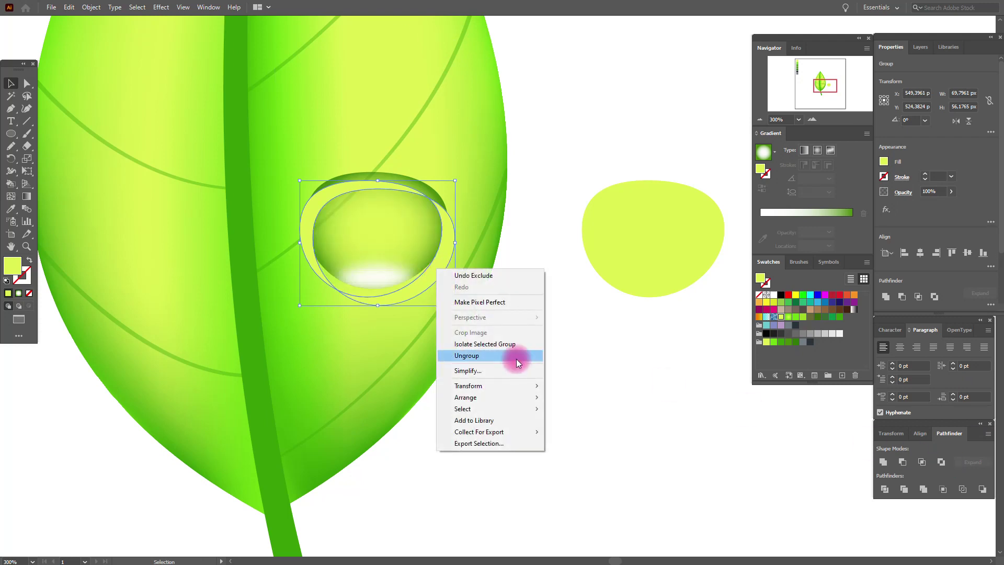
left_click(516, 358)
left_click(307, 246)
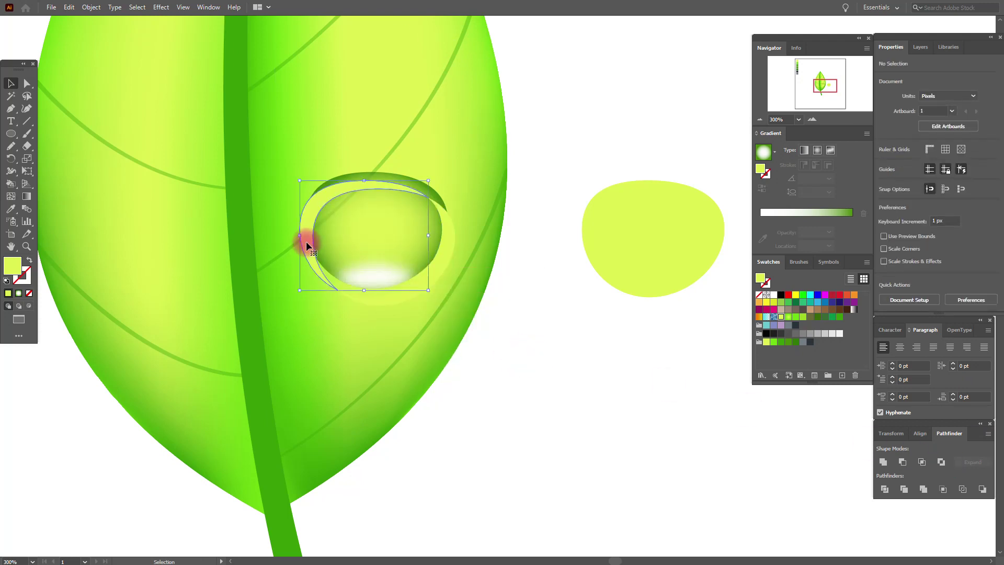
key("Delete")
left_click_drag(433, 289, 436, 279)
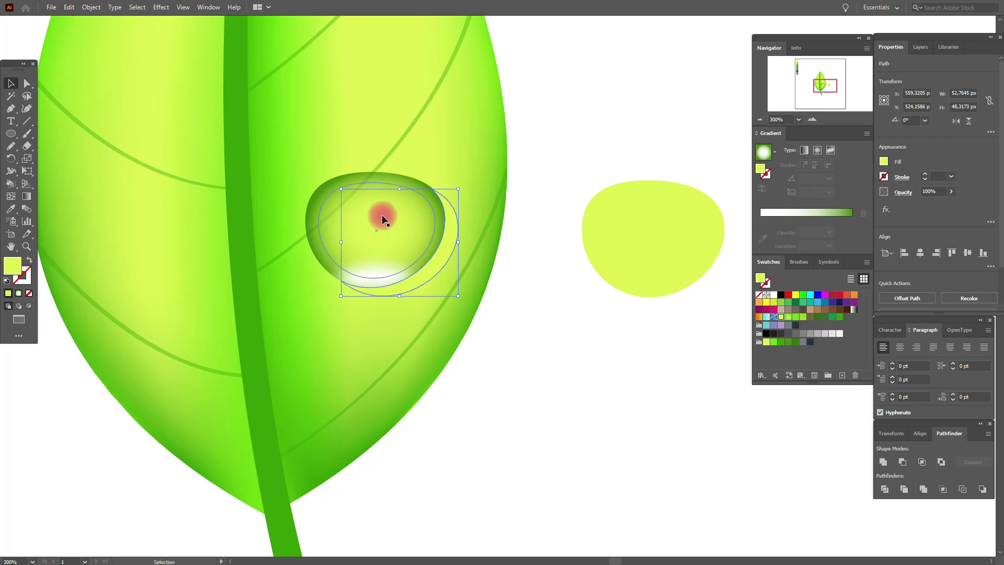
- Fill the remaining crescent with dark green and apply a Gaussian Blur to make it the drop's shadow
left_click(789, 343)
left_click(161, 7)
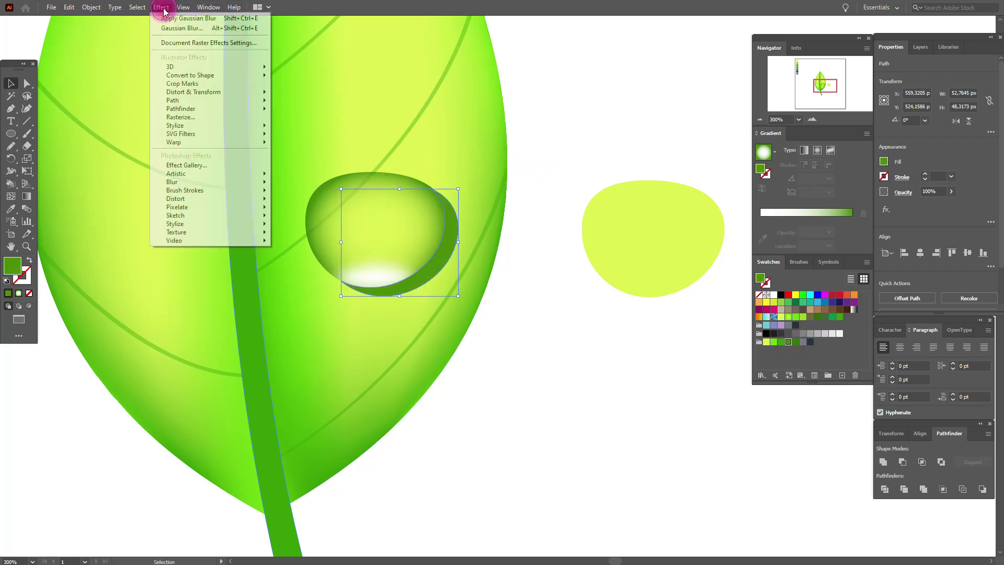
mouse_move(244, 180)
left_click(332, 183)
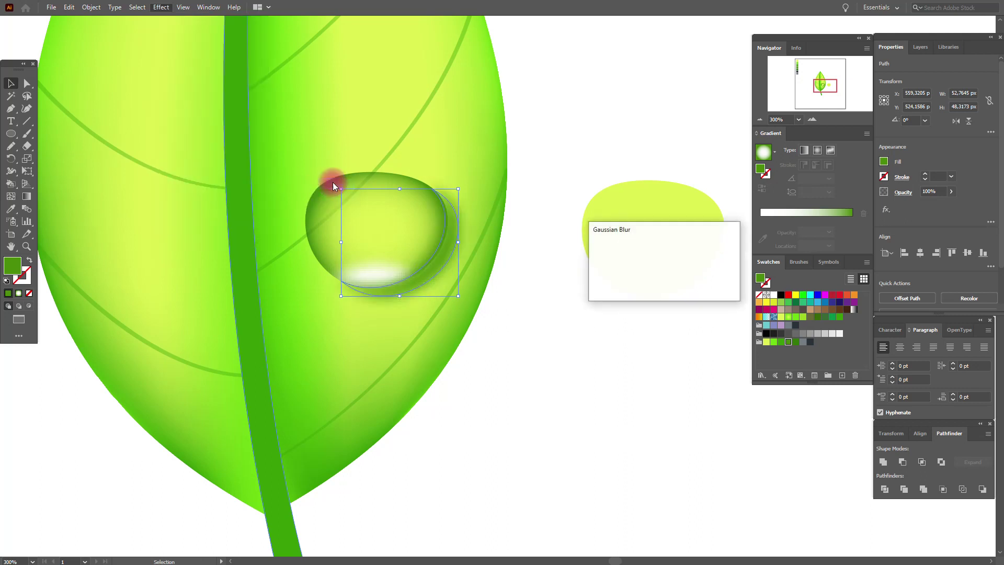
left_click(653, 279)
left_click(538, 301)
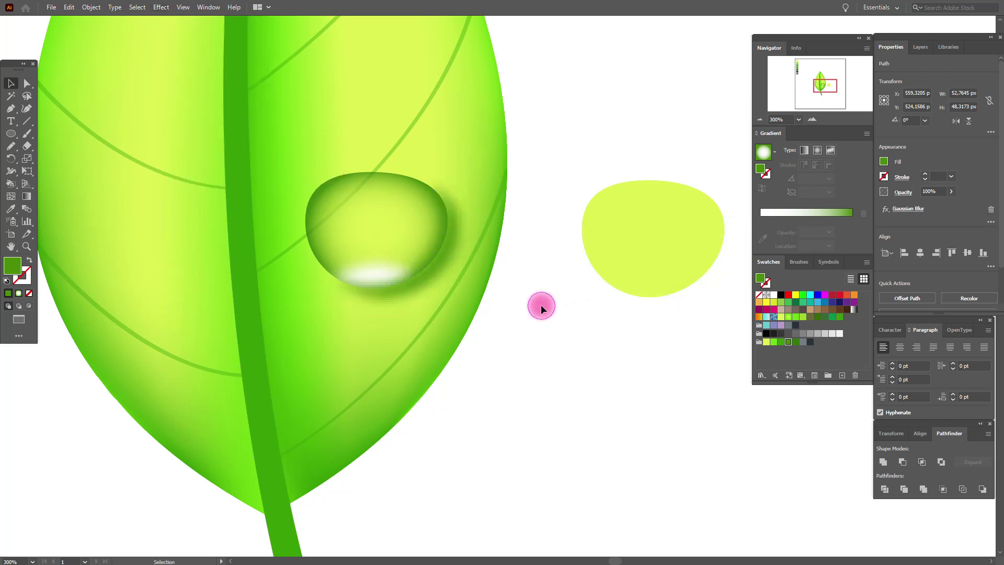
- Bring the shaded drop and its clipped highlight in front of the shadow, and delete the spare drop beside the leaf
left_click_drag(549, 146, 332, 315)
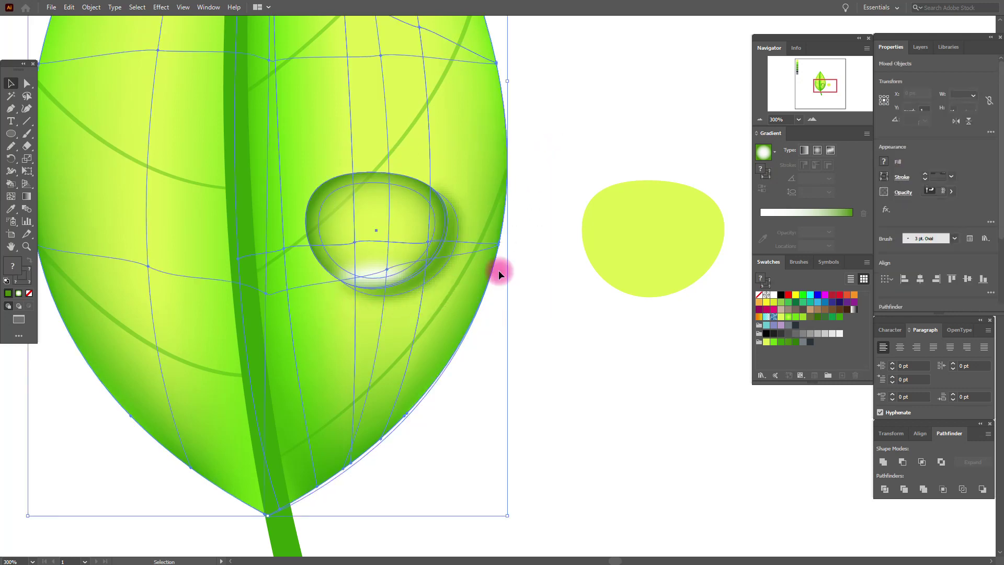
left_click_drag(462, 265, 453, 270)
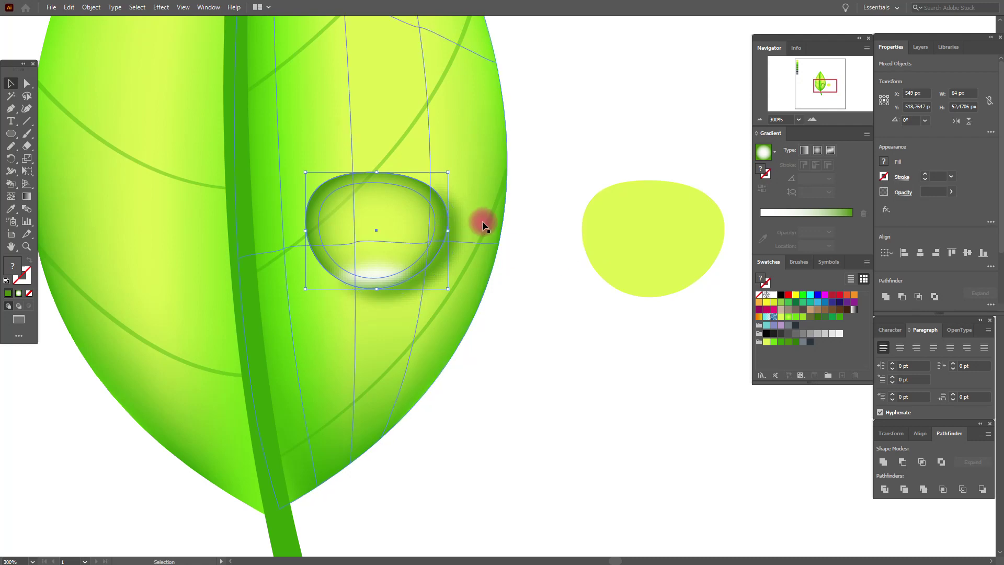
right_click(461, 245)
mouse_move(547, 368)
left_click(610, 360)
left_click(616, 362)
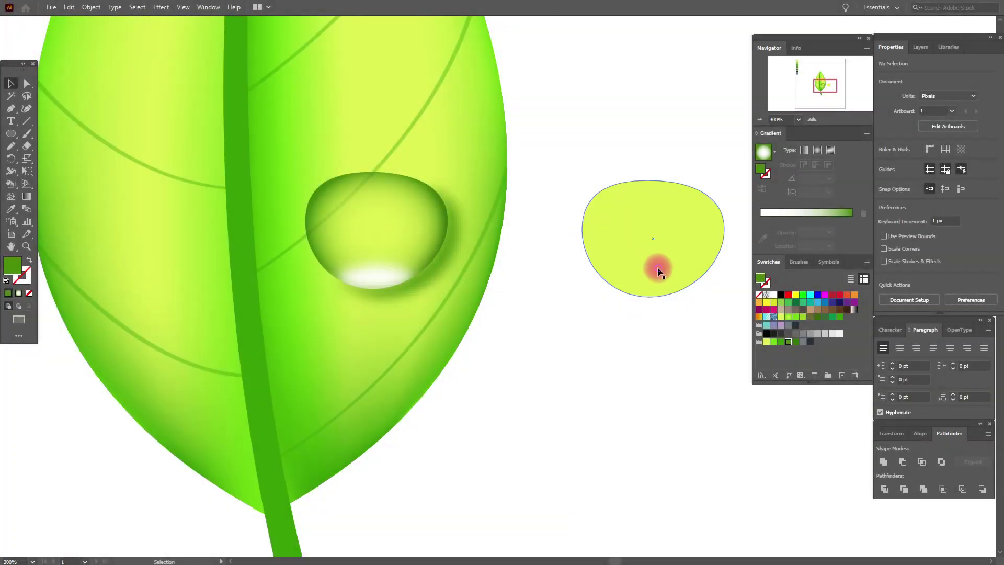
left_click(657, 266)
key("Delete")
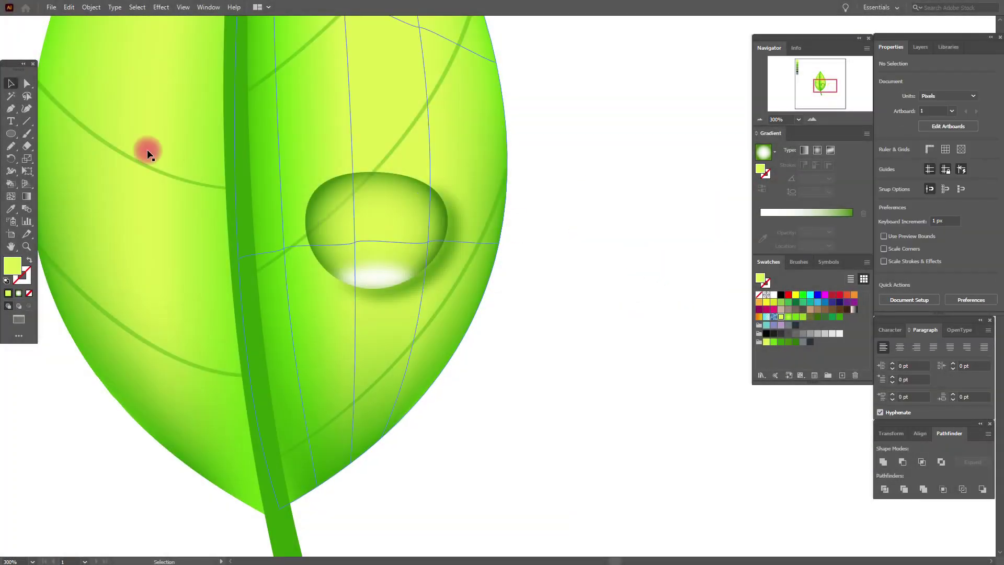
- Draw a circle about 30 px wide over the drop's lower edge and fill it with a yellow-green to black radial gradient
left_click(14, 135)
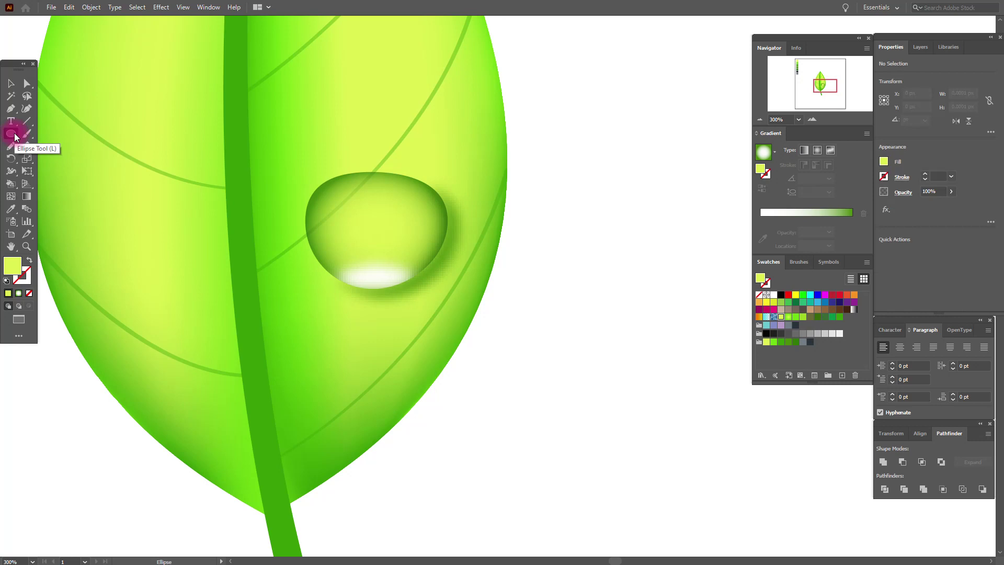
left_click_drag(337, 257, 404, 311)
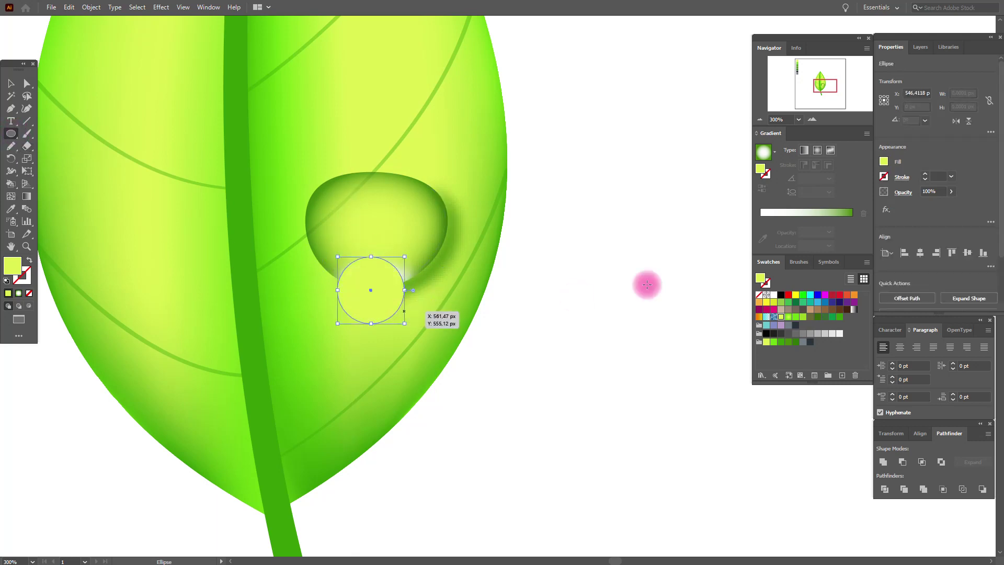
left_click(853, 310)
left_click(815, 151)
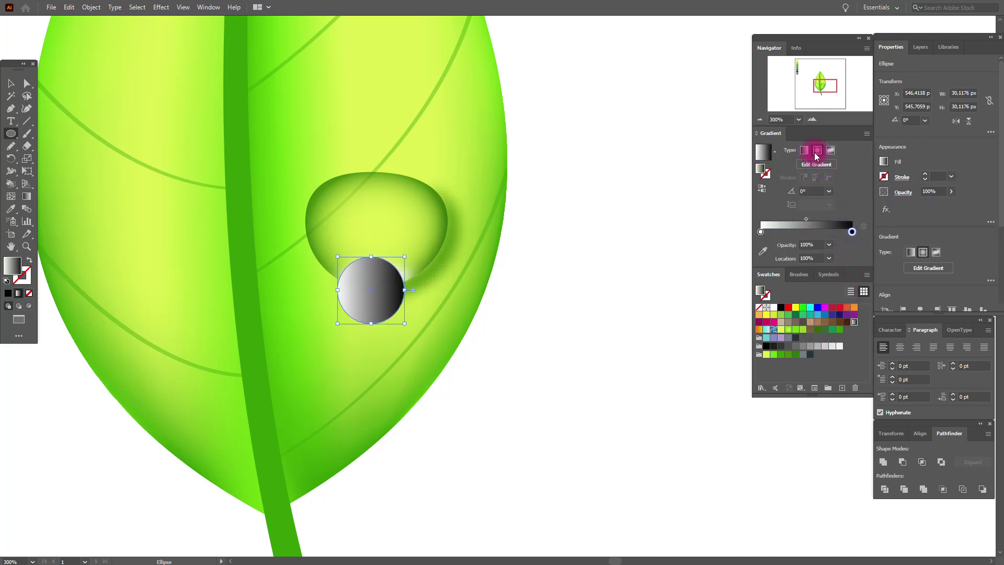
left_click_drag(766, 356, 762, 235)
- Set the blending mode of the gradient circle on the drop's lower edge to Screen
left_click(904, 199)
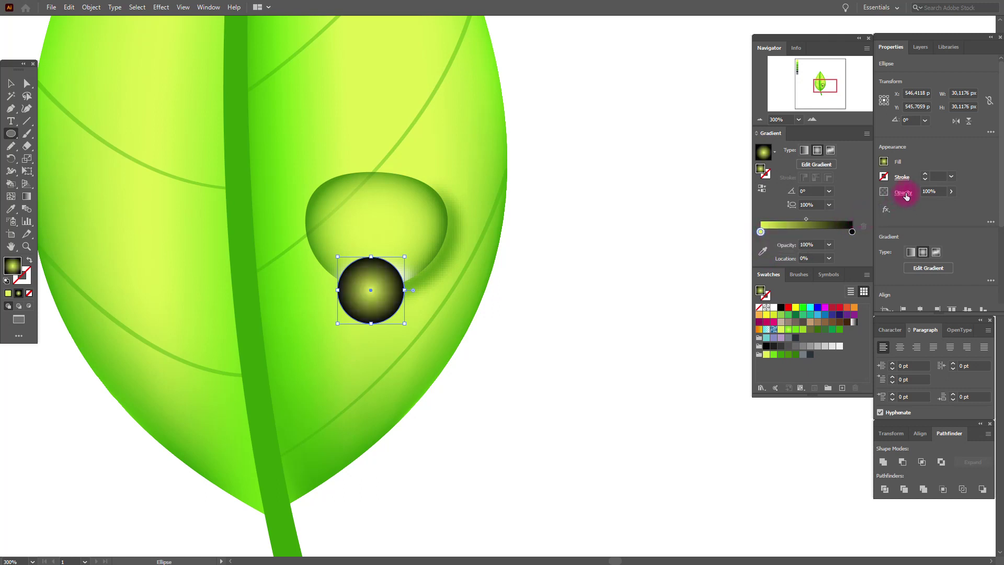
left_click(826, 210)
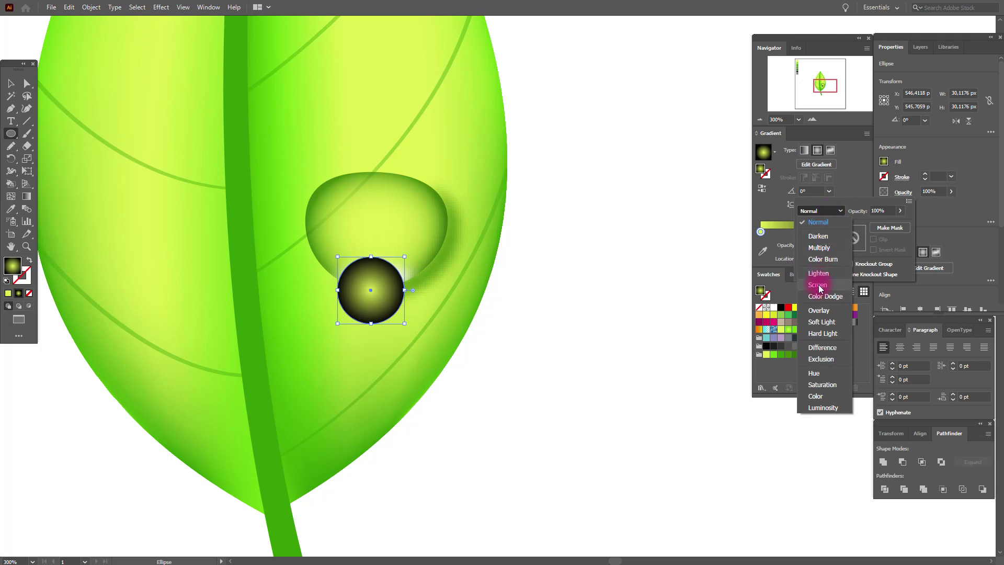
left_click(819, 287)
left_click(12, 85)
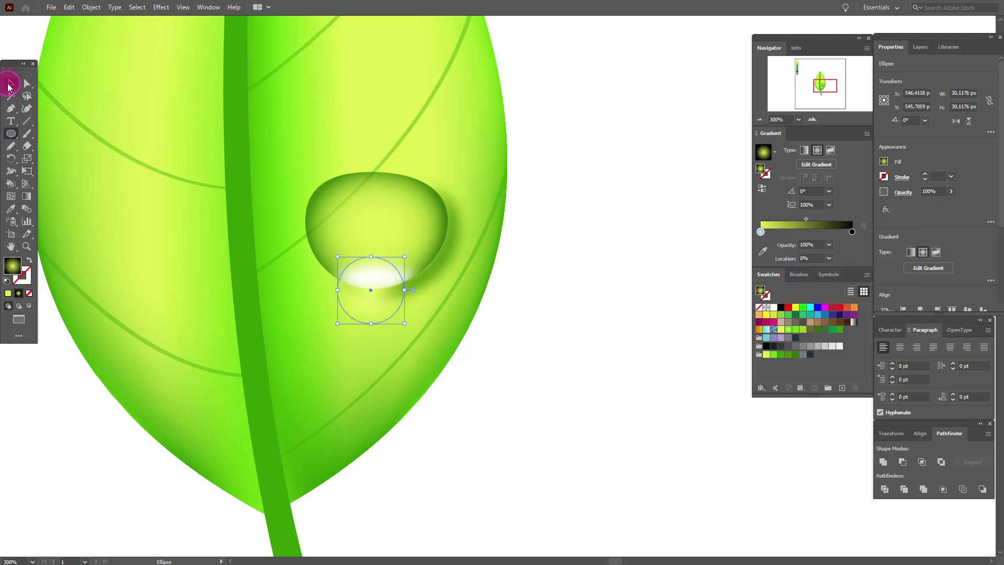
- Shift the glow circle slightly right and raise its lowest anchor point to follow the drop's lower edge
left_click(11, 83)
mouse_move(371, 295)
left_mouse_down()
mouse_move(381, 287)
mouse_move(381, 318)
mouse_move(379, 295)
left_mouse_up()
left_click(26, 84)
left_click(643, 303)
left_click(383, 295)
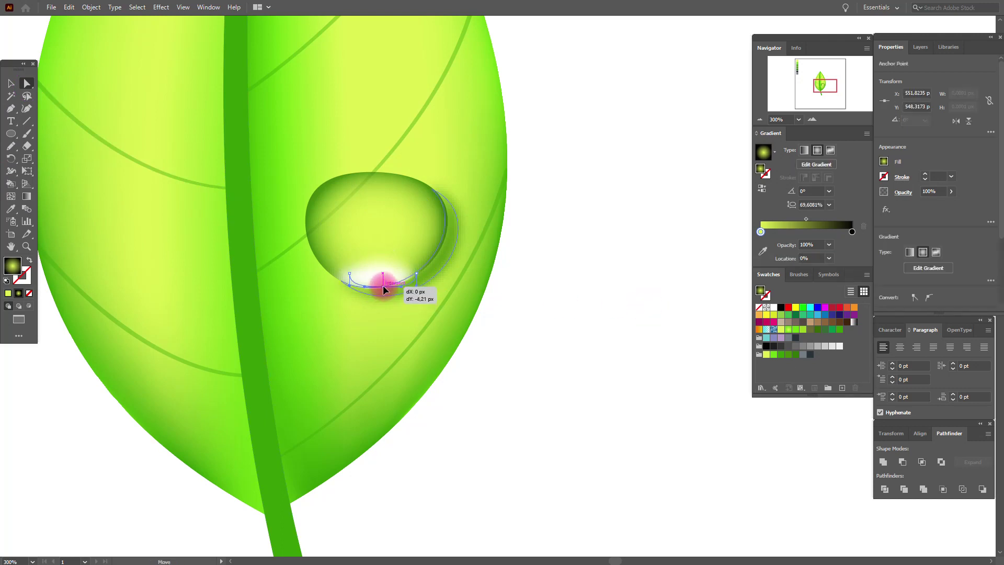
left_click(10, 85)
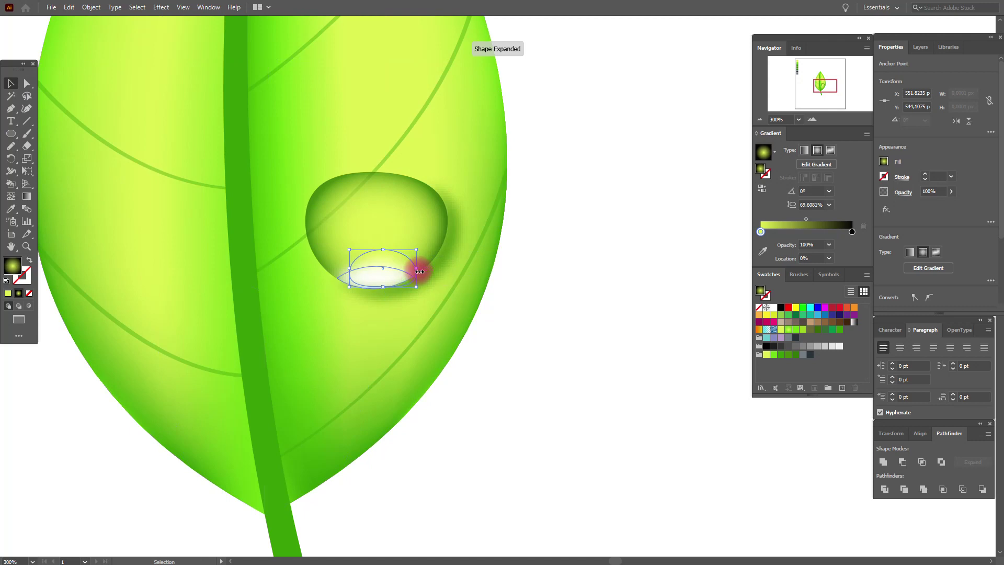
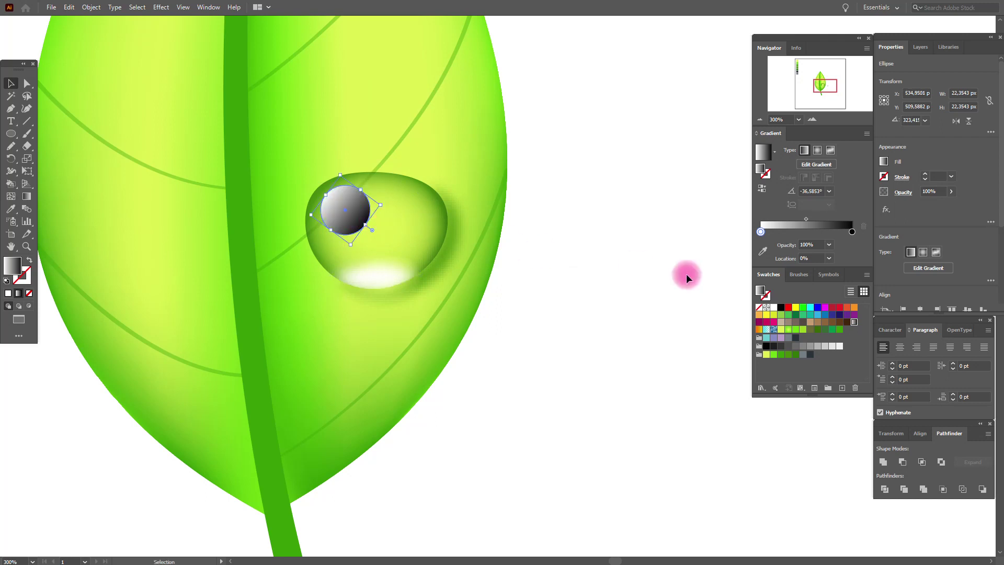
- Set the small white-to-black gradient circle's blending mode to Screen and nudge it left toward the drop's upper-left edge
left_click(903, 197)
left_click_drag(827, 208, 816, 285)
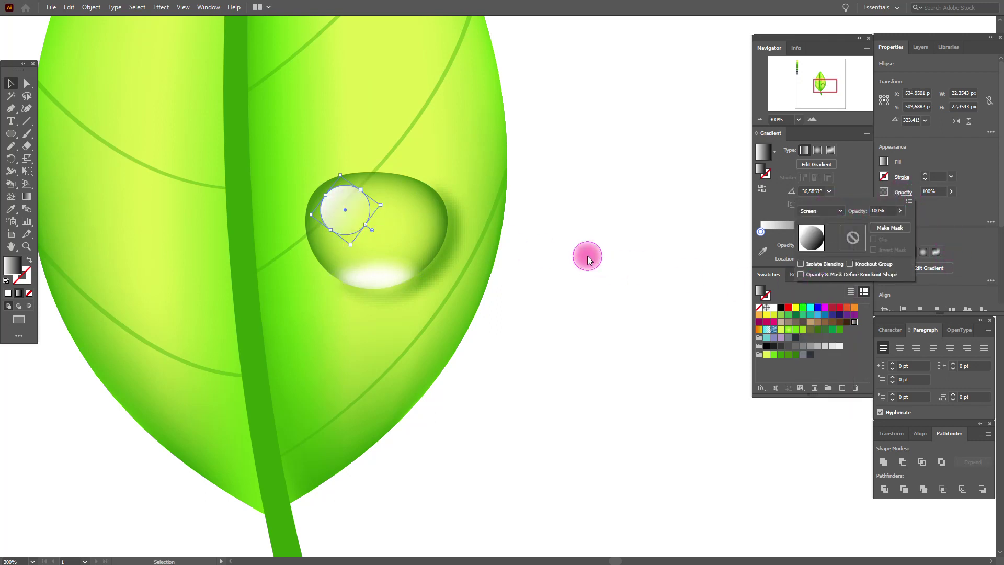
left_click(588, 255)
left_click(587, 255)
left_click_drag(354, 211, 349, 212)
- Redraw the small circle's linear gradient diagonally from its upper left to its lower right with the Gradient tool
left_click(18, 197)
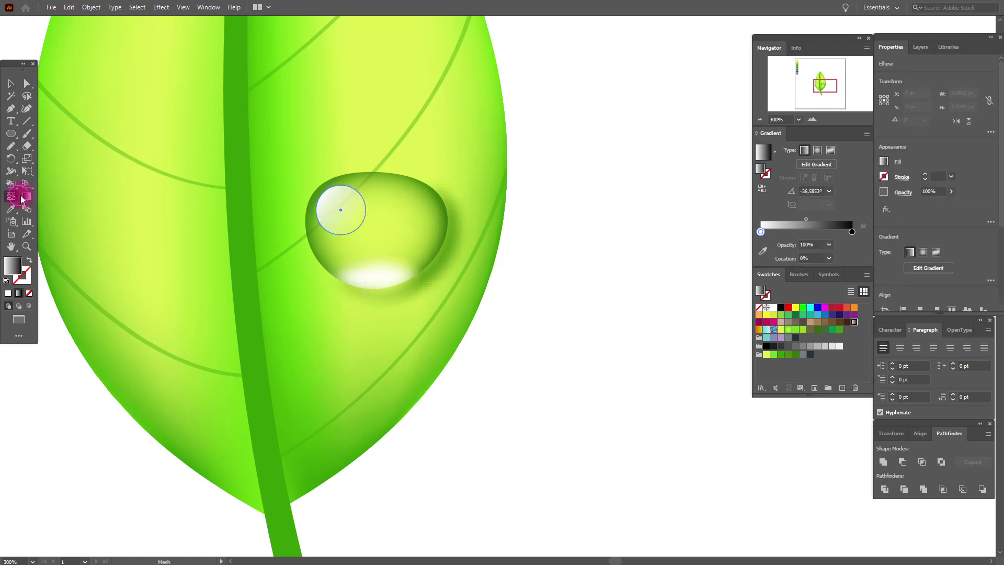
left_click(27, 196)
left_click_drag(293, 178, 352, 218)
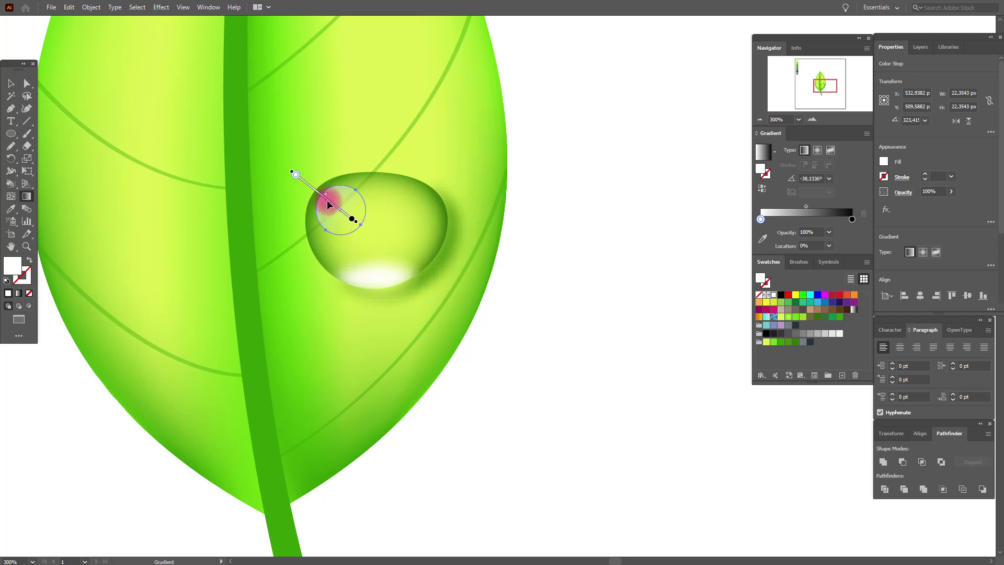
left_click_drag(330, 203, 342, 214)
left_click(9, 85)
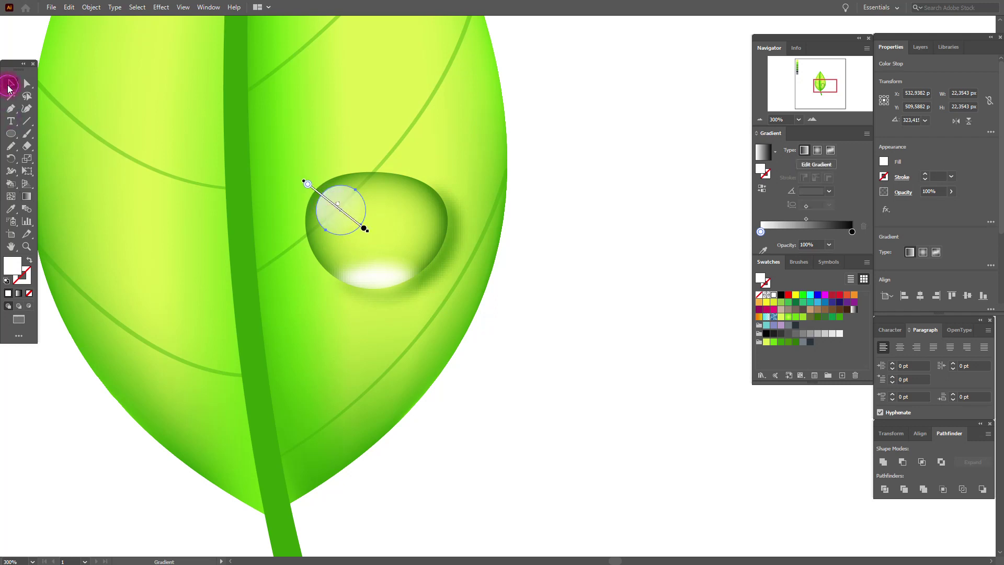
left_click(578, 215)
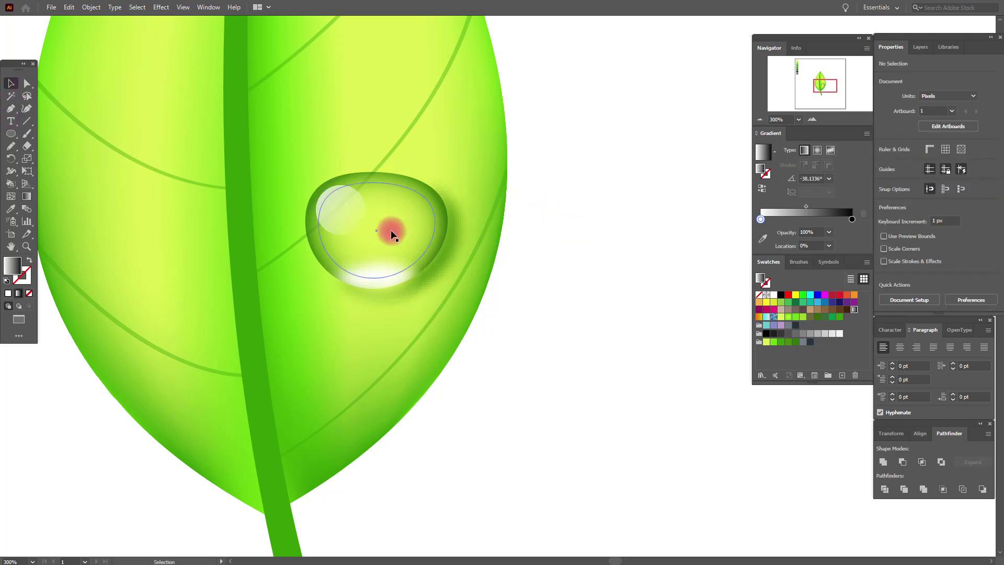
- Move the small circle's gradient midpoint to about 24% and shift the gradient further toward the lower right
left_click(354, 221)
left_click_drag(804, 219, 782, 221)
left_click(32, 197)
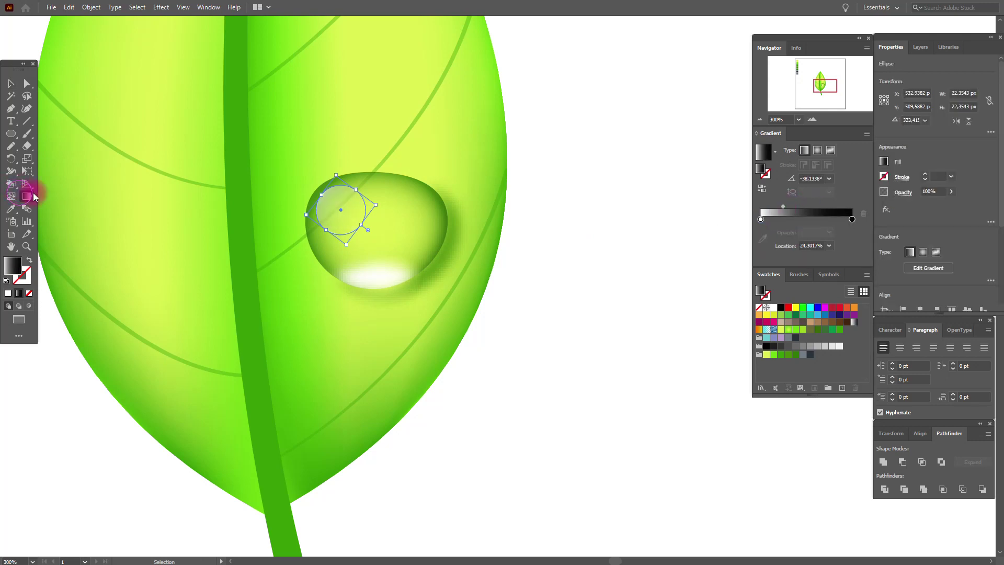
left_click(332, 203)
left_click_drag(332, 205, 345, 216)
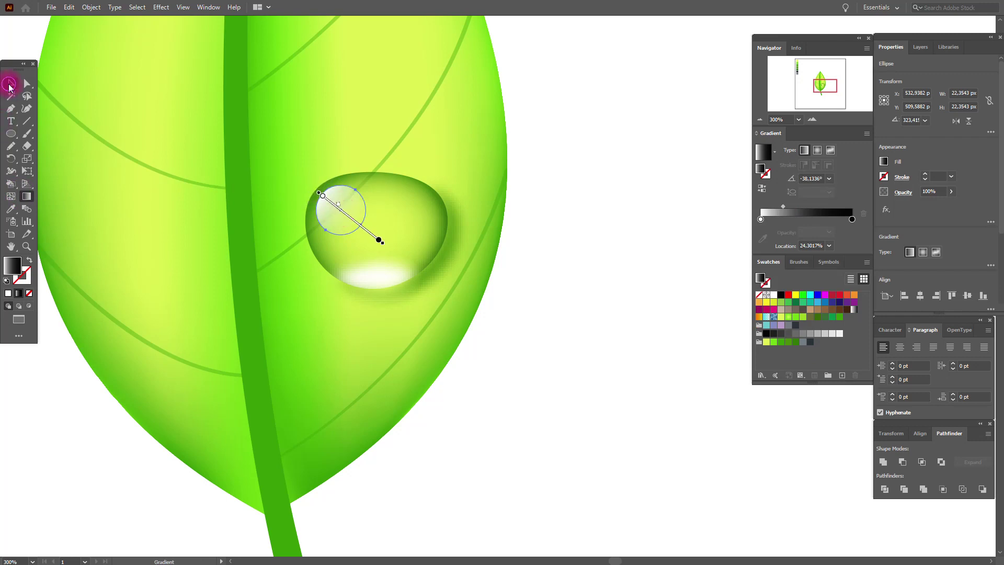
left_click(9, 84)
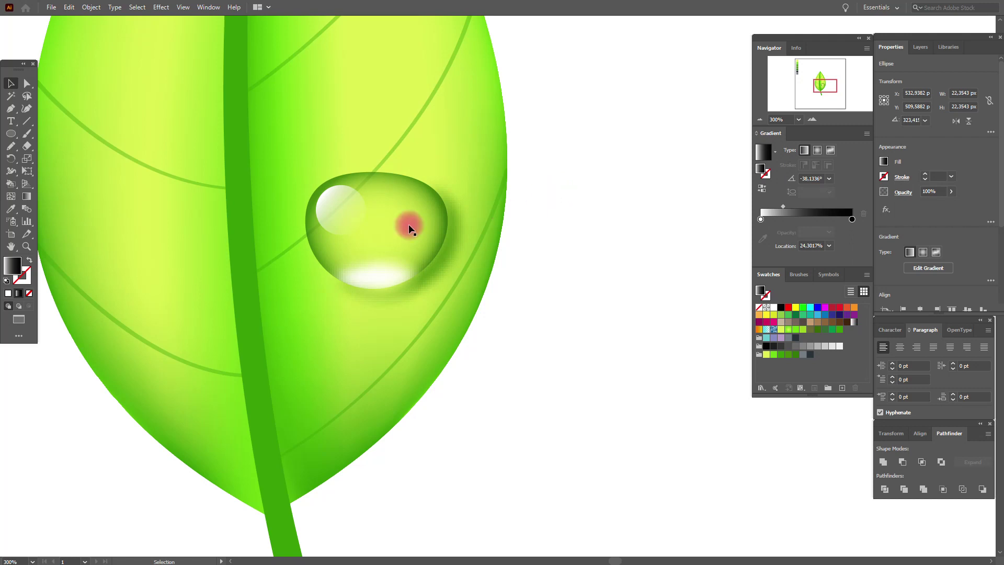
- Reduce the small circle's gradient midpoint to about 13.7% so its white highlight fades out sooner
left_click(350, 212)
left_click_drag(790, 223, 778, 218)
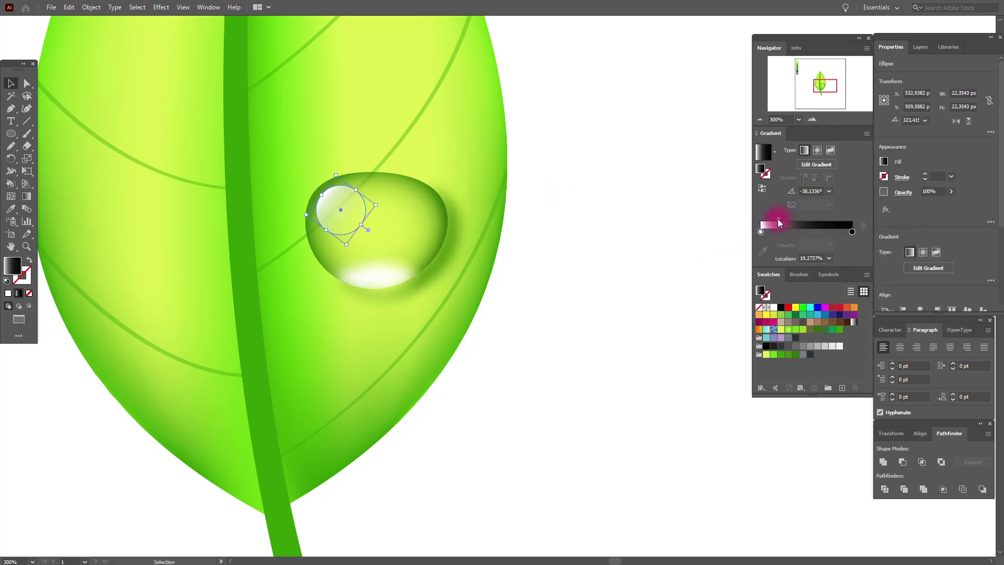
left_click_drag(772, 219, 773, 218)
left_click(682, 234)
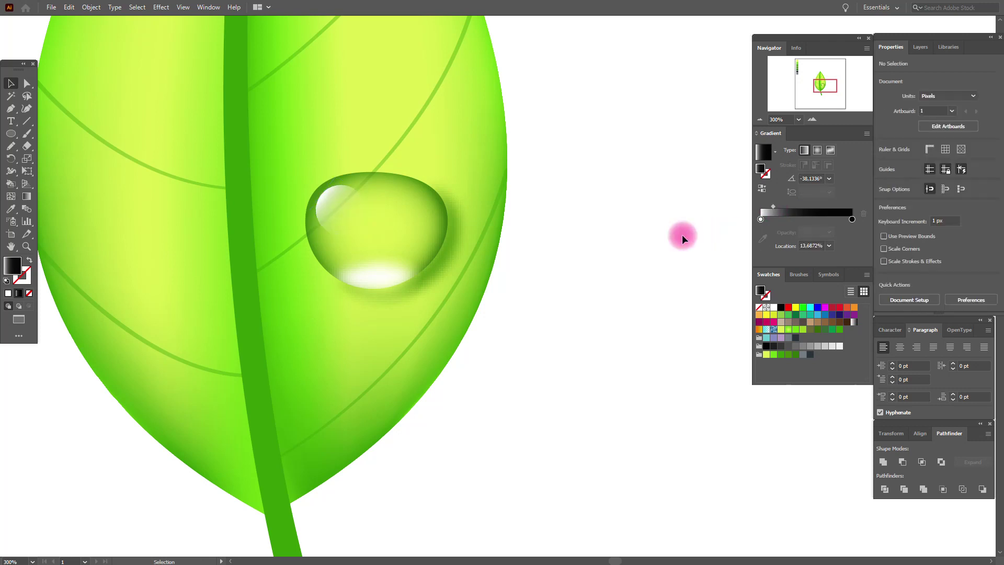
- Draw a thin curved crescent about 17.5 by 19 px along the drop's lower-left edge with the Pen tool
left_click(10, 111)
left_click_drag(318, 232, 319, 241)
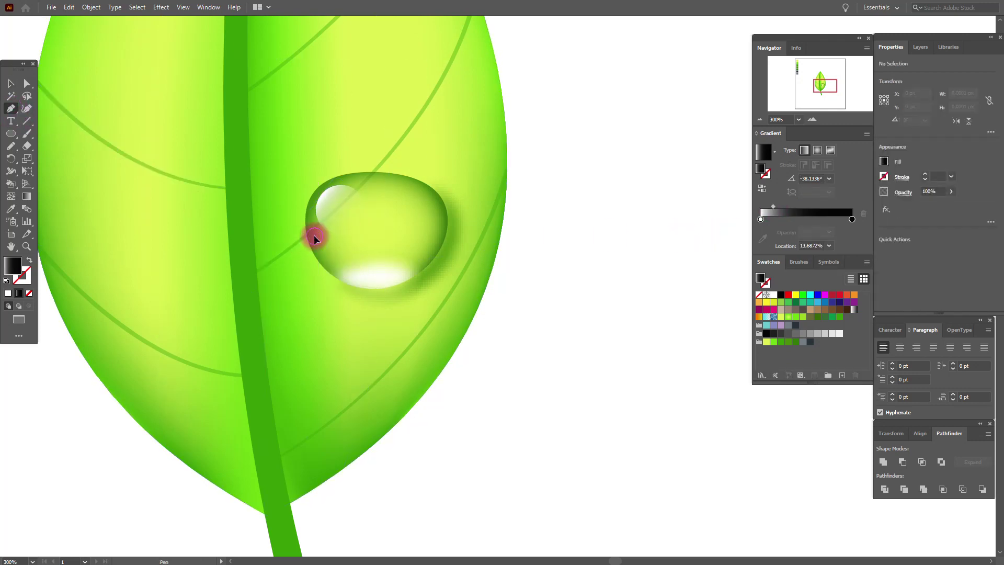
left_click_drag(354, 278, 387, 287)
mouse_move(314, 236)
left_mouse_down()
mouse_move(329, 245)
mouse_move(318, 230)
left_mouse_up()
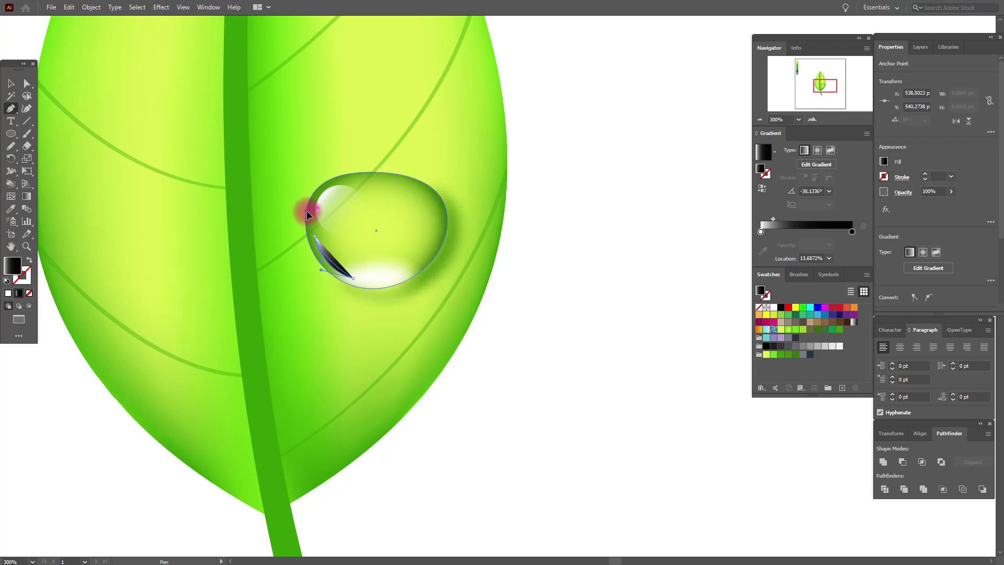
- Make the crescent's gradient fade from black to white to black, with the white stop at about 52.5%
left_click(757, 229)
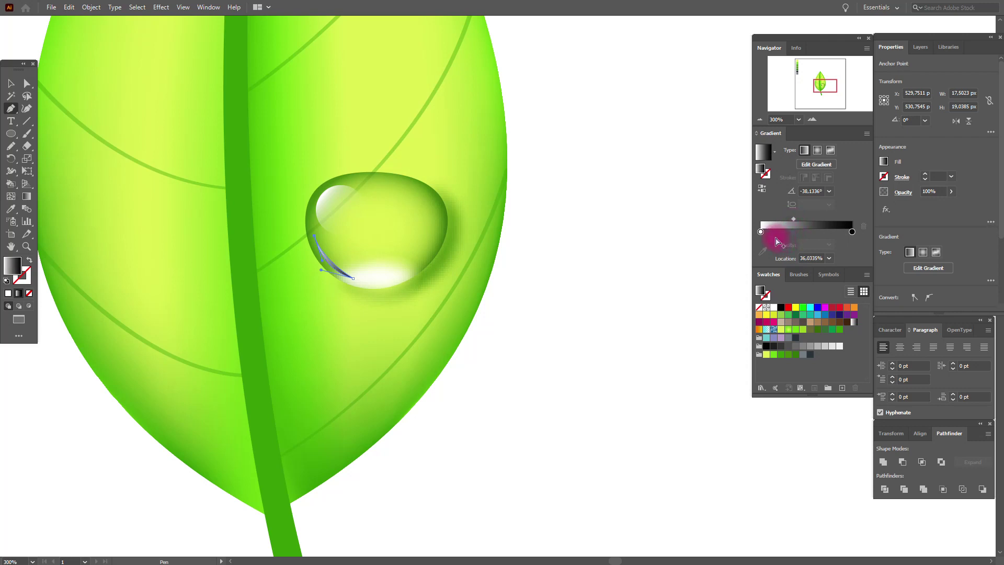
left_click_drag(761, 231, 794, 232)
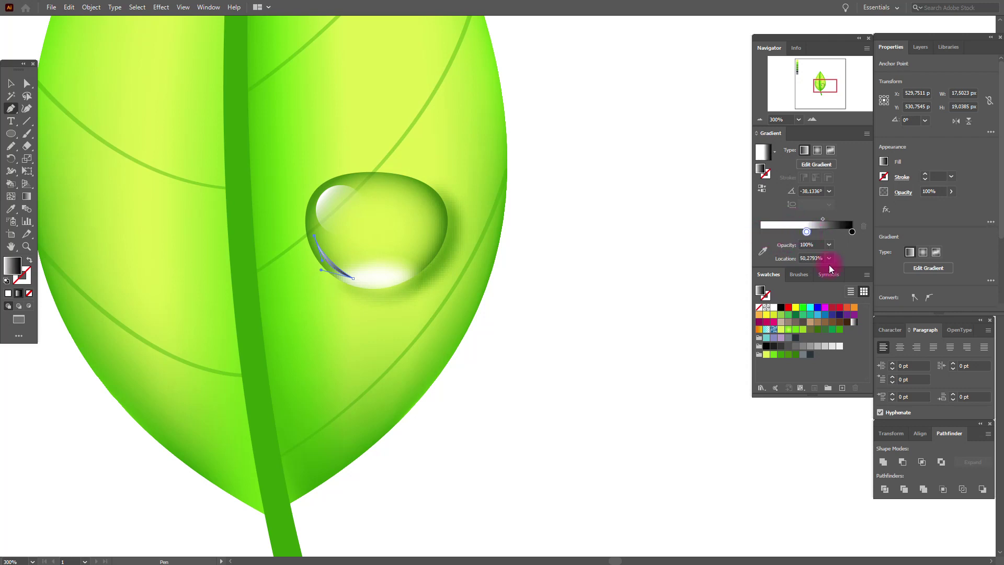
left_click(785, 300)
left_click_drag(783, 310, 818, 236)
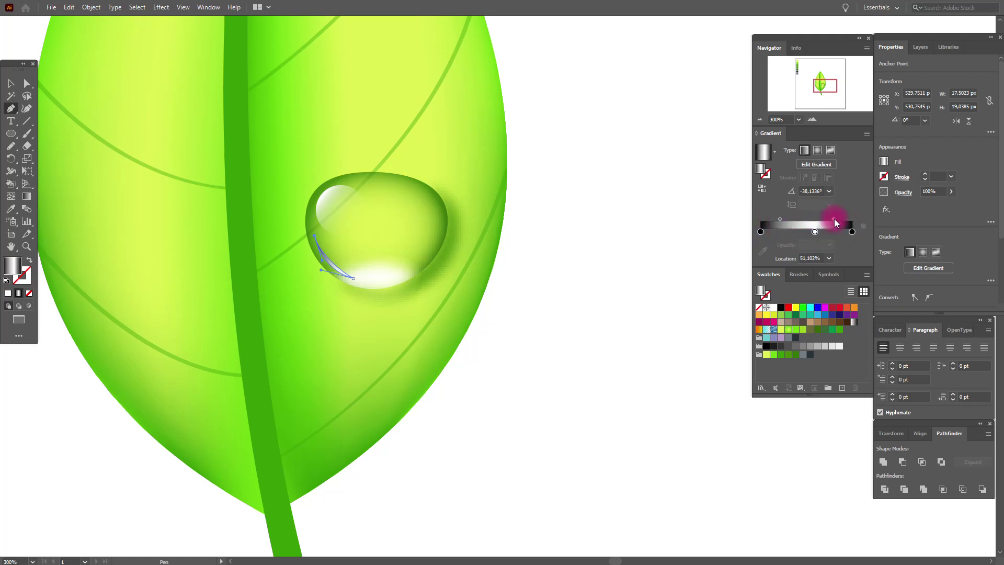
left_click(793, 228)
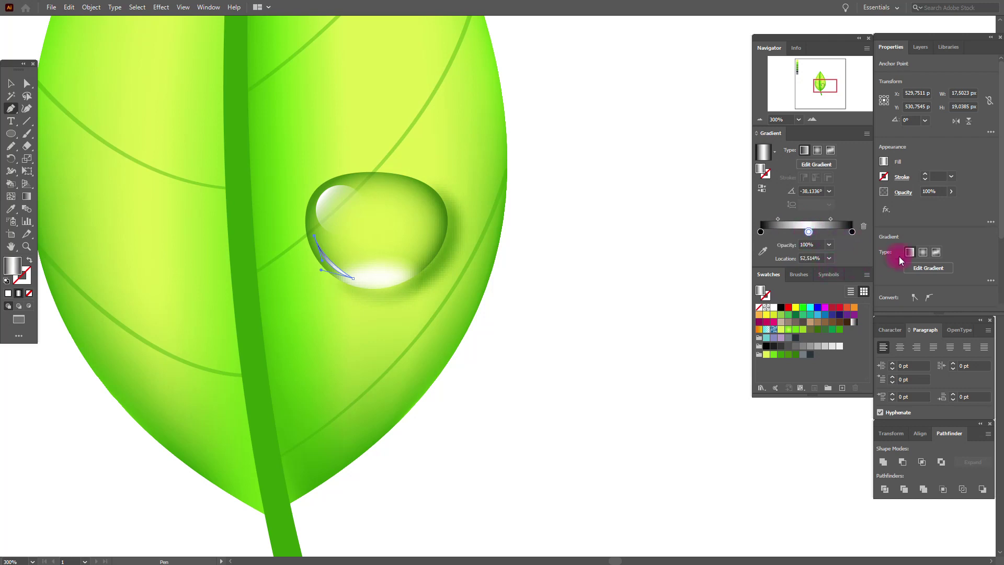
- Set the crescent's blending mode to Screen and deselect it
left_click(904, 193)
left_click(823, 211)
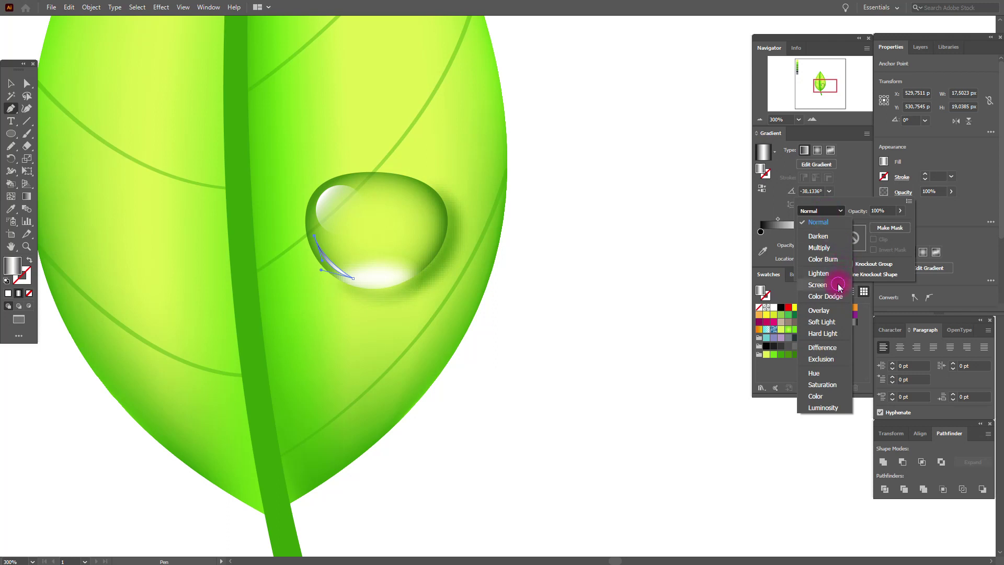
left_click(817, 285)
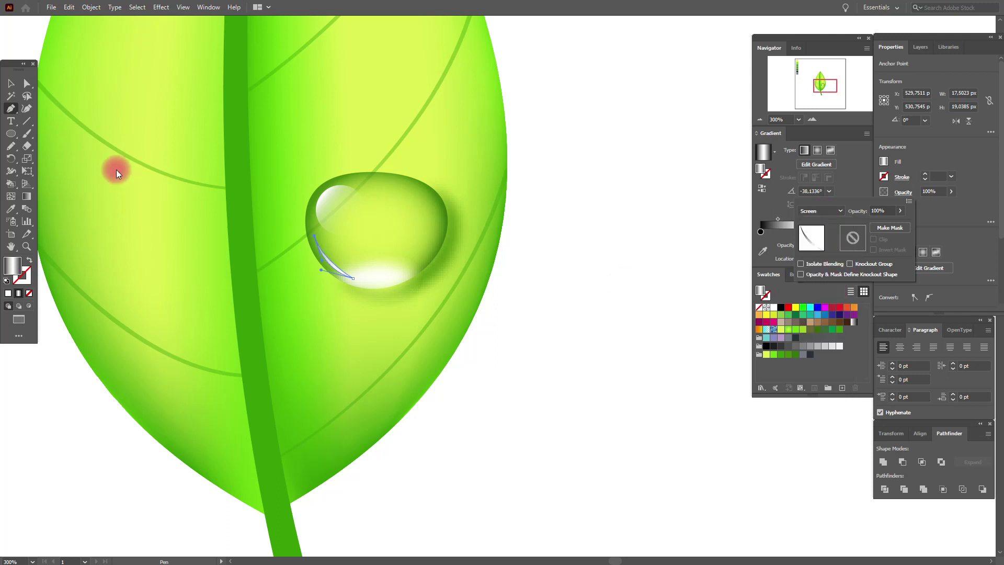
key("Escape")
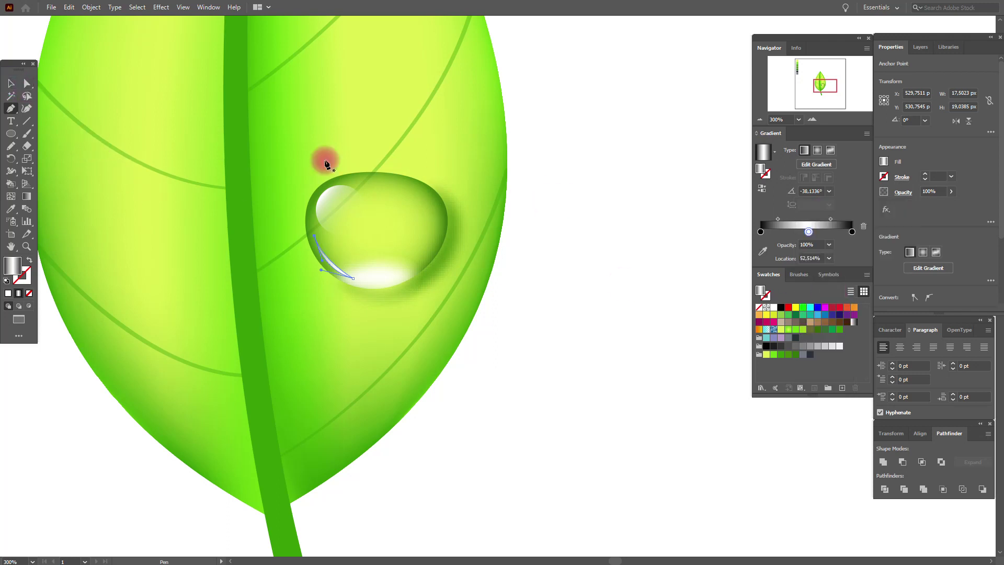
left_click(10, 83)
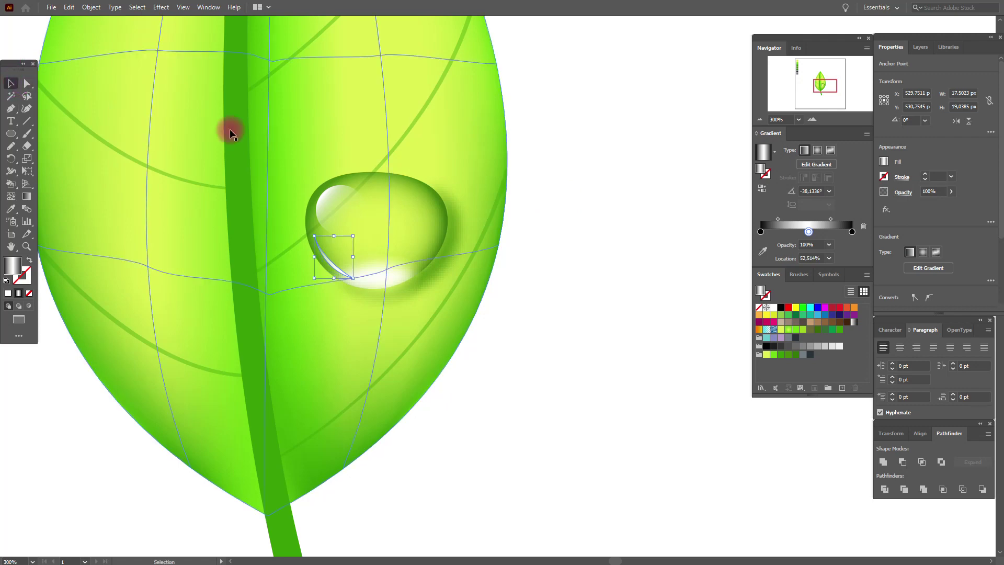
left_click(567, 199)
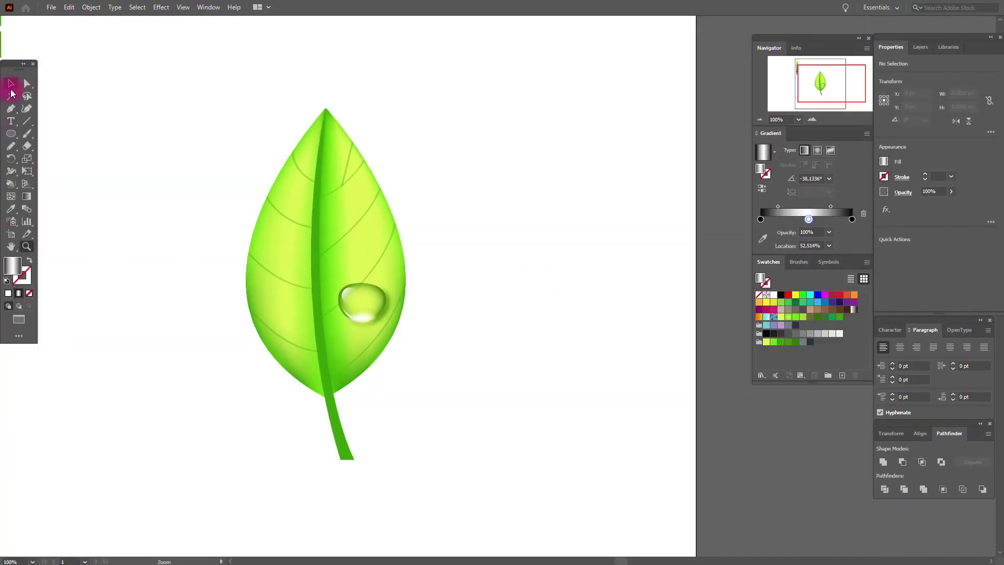
- Select all parts of the water drop without the leaf and group them
left_click(10, 84)
left_click_drag(426, 256, 347, 333)
left_click(497, 302)
left_click(385, 308)
right_click(385, 308)
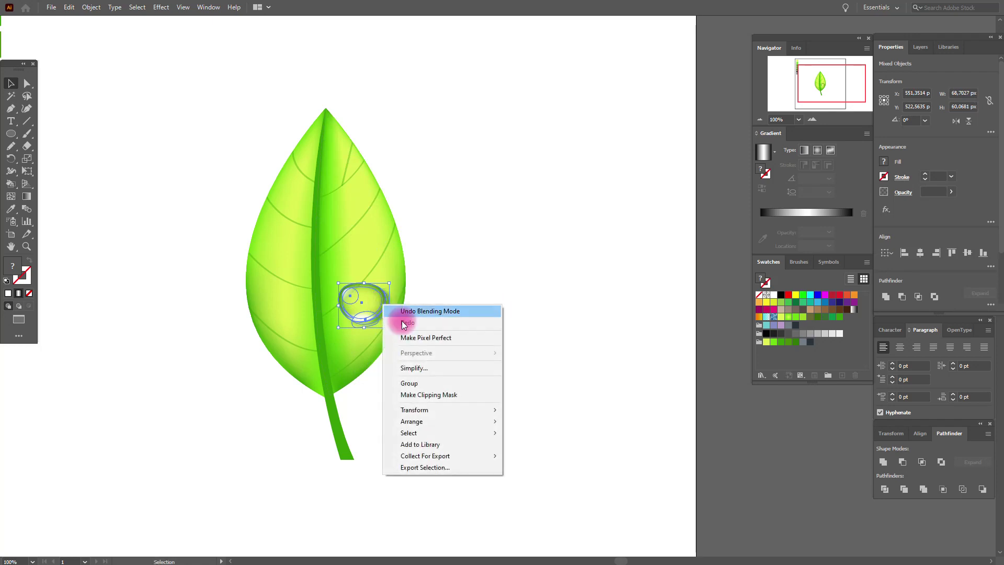
left_click(438, 381)
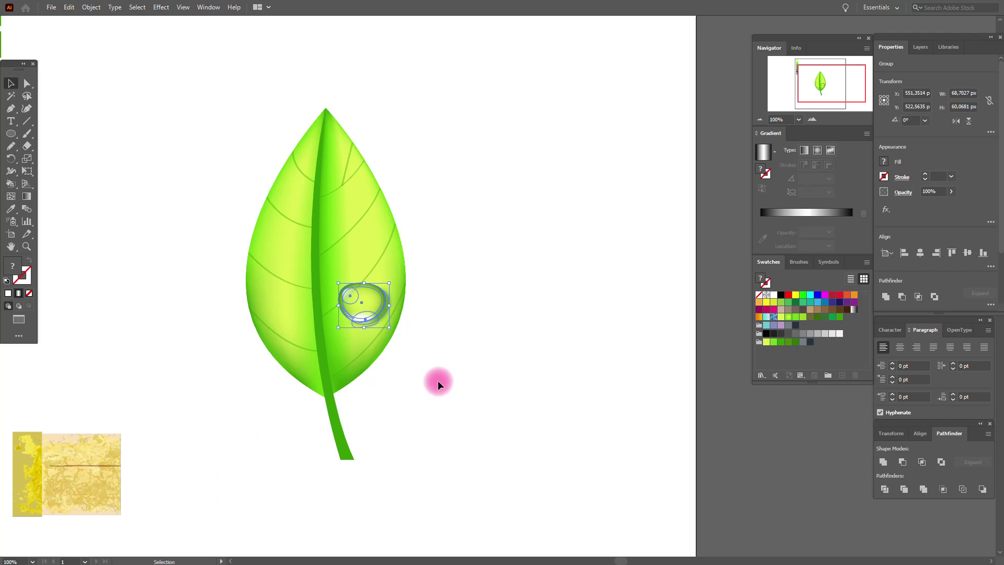
- Add two smaller copies of the drop: one above the original, and one about 29 px wide on the leaf's left half
key("ctrl+c")
key("ctrl+v")
left_click_drag(522, 307, 349, 240)
key("ctrl+c")
key("ctrl+v")
left_click_drag(390, 271, 306, 299)
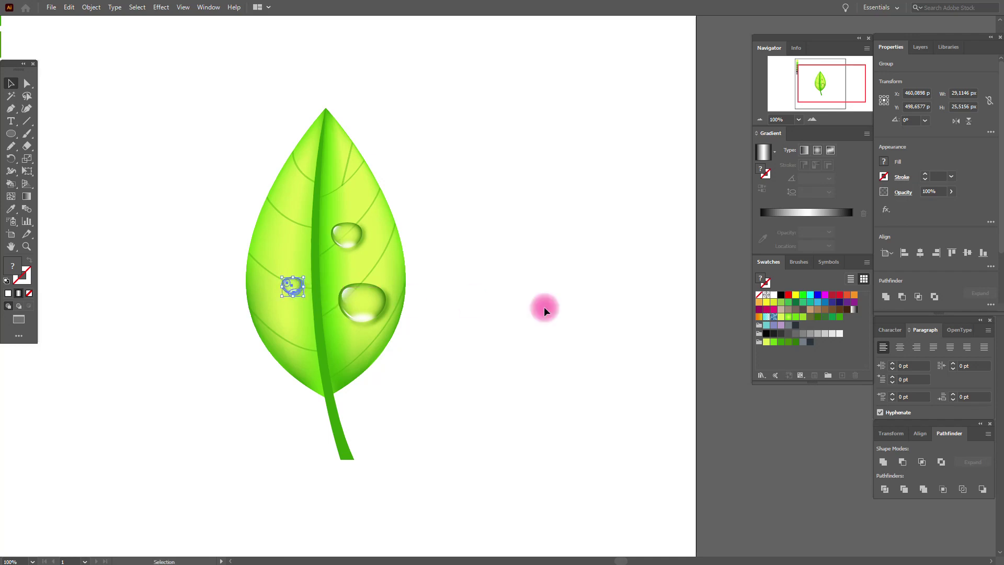
left_click(569, 309)
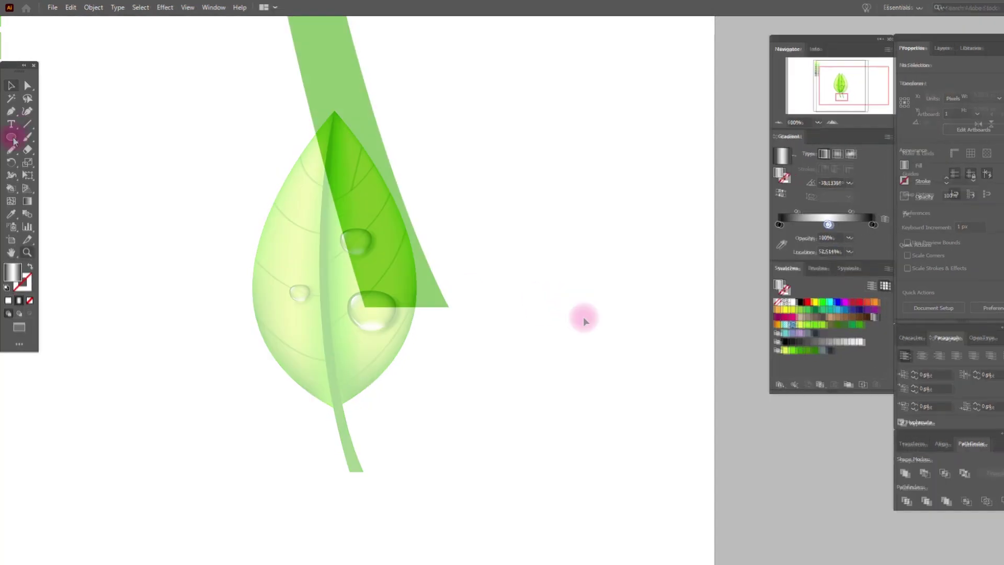
- Draw an ellipse about 18 by 9 px directly below the stem's cut end, matching the stem's width
left_click(11, 135)
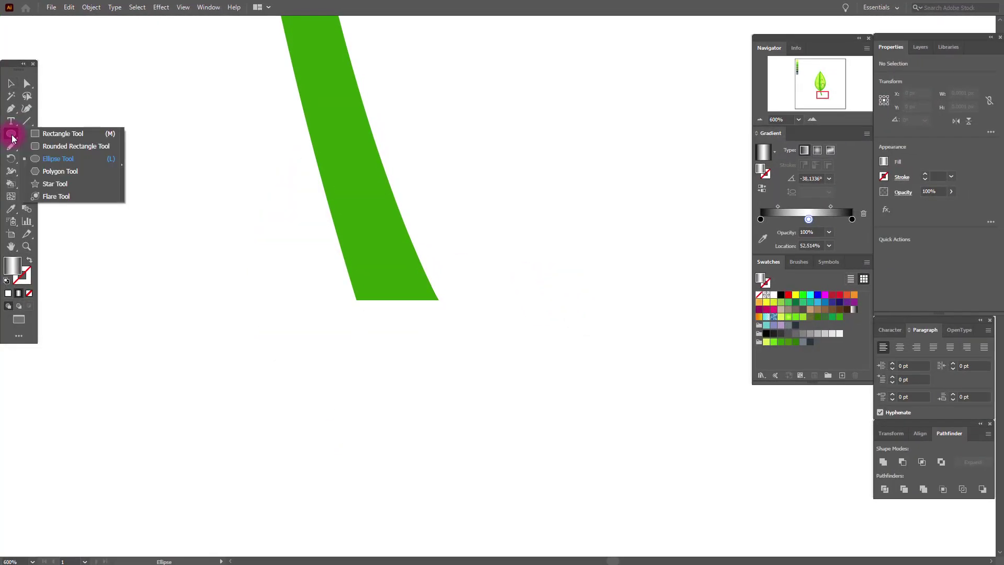
left_click(45, 159)
left_click(364, 300)
left_click_drag(357, 299, 438, 340)
left_click(11, 83)
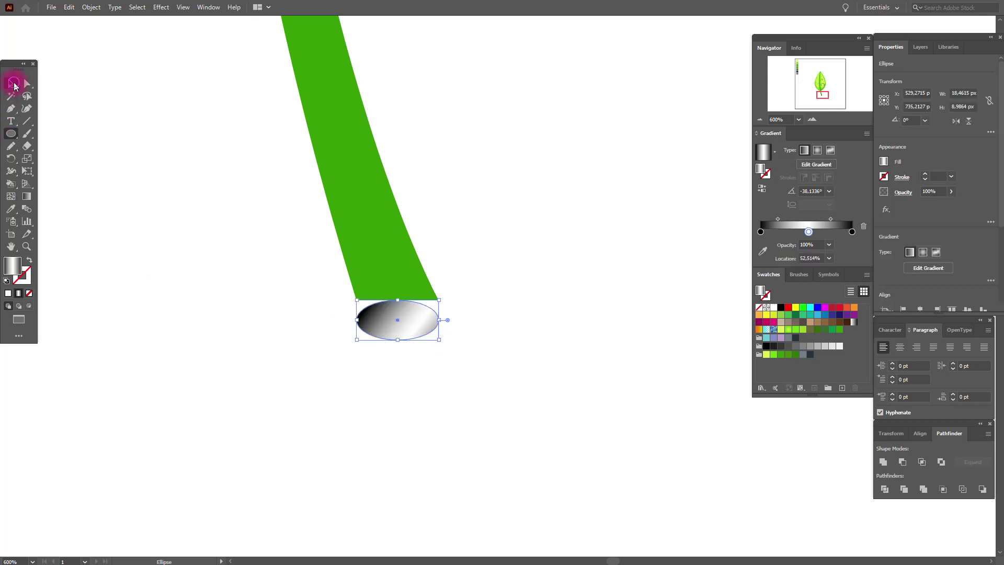
- Fill the ellipse with dark green and move it up so it is centred on the stem's cut end
left_click(795, 355)
left_click_drag(414, 329, 416, 293)
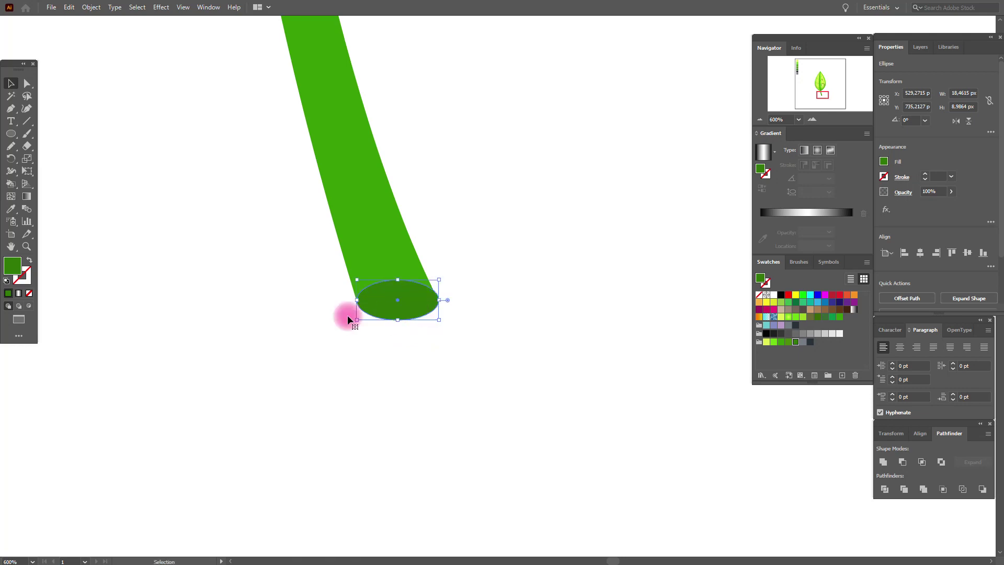
left_click(26, 246)
key("ctrl+plus")
key("ctrl+plus")
key("ctrl+plus")
key("ctrl+plus")
left_click(11, 86)
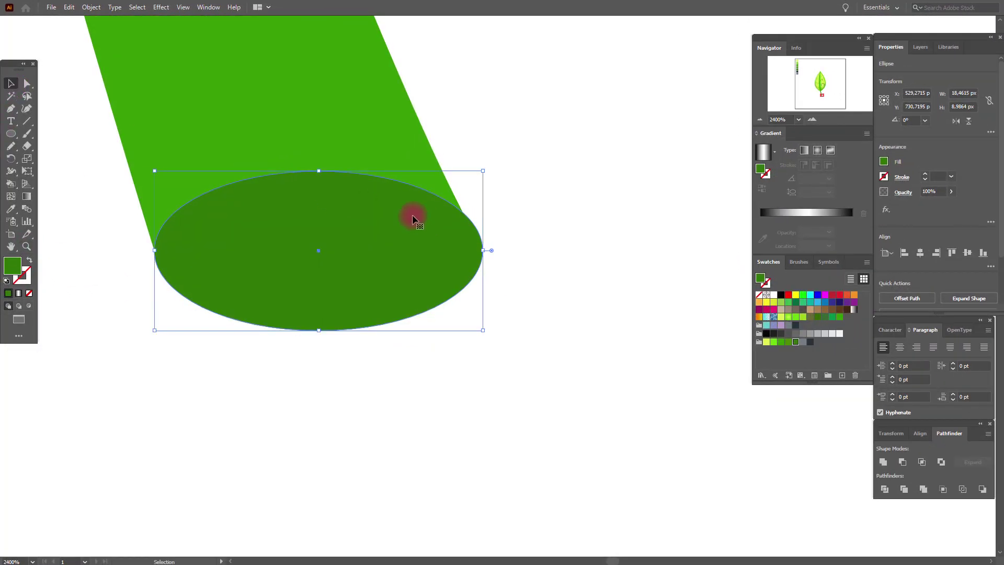
- Adjust the dark green ellipse to about 18 by 9 px, tilt it about 7.5° and align its right end with the stem's lower-right corner
mouse_move(482, 253)
left_mouse_down()
mouse_move(466, 250)
mouse_move(482, 256)
left_mouse_up()
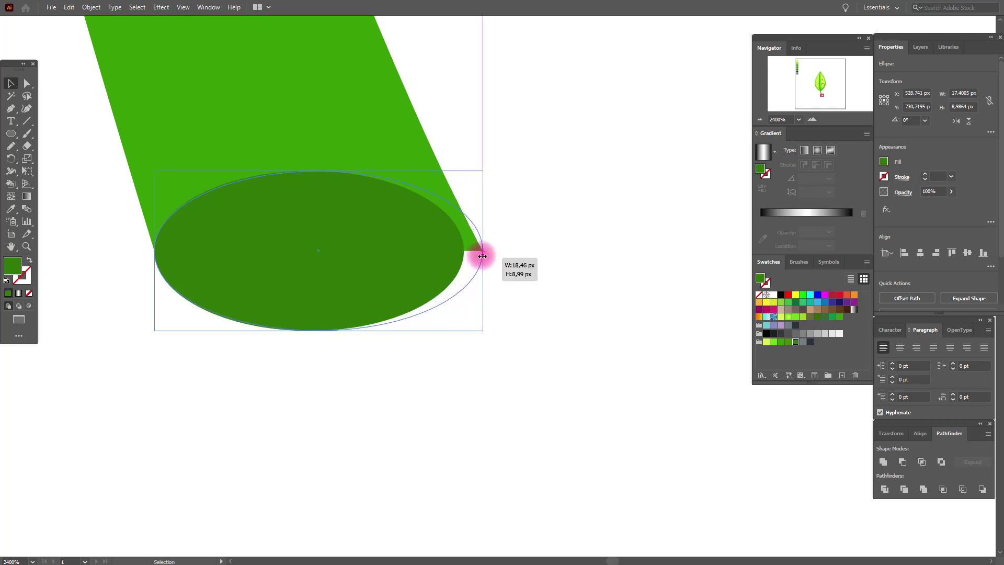
left_click_drag(481, 256, 482, 256)
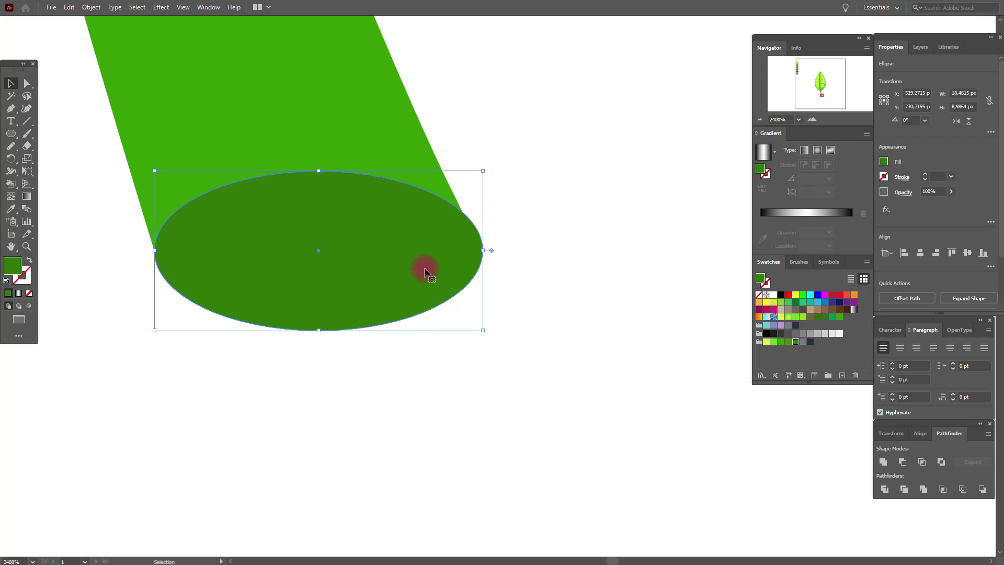
left_click_drag(488, 254, 456, 285)
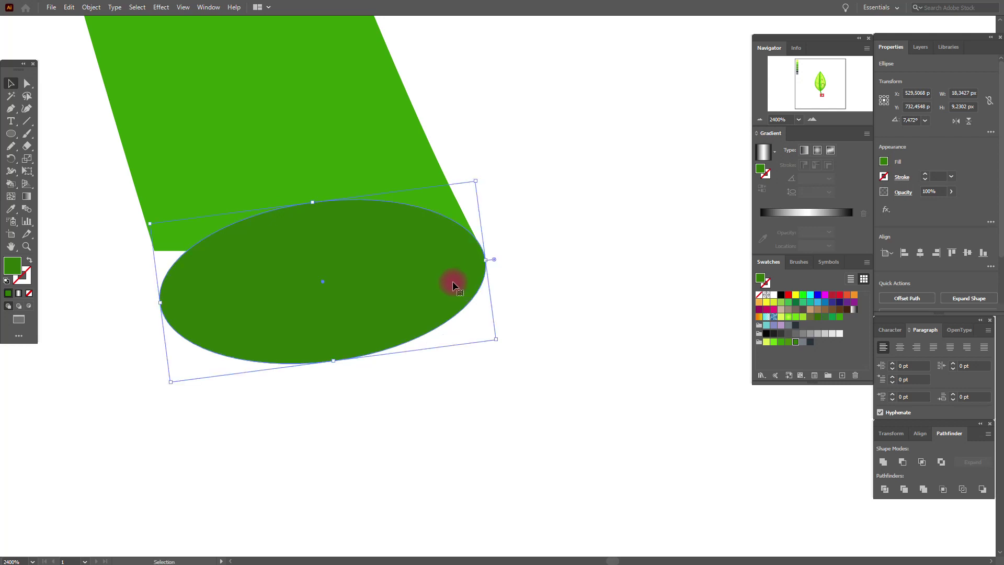
- Extend the stem's lower-left corner point down to the left end of the tilted ellipse, then deselect
left_click(27, 83)
left_click(61, 139)
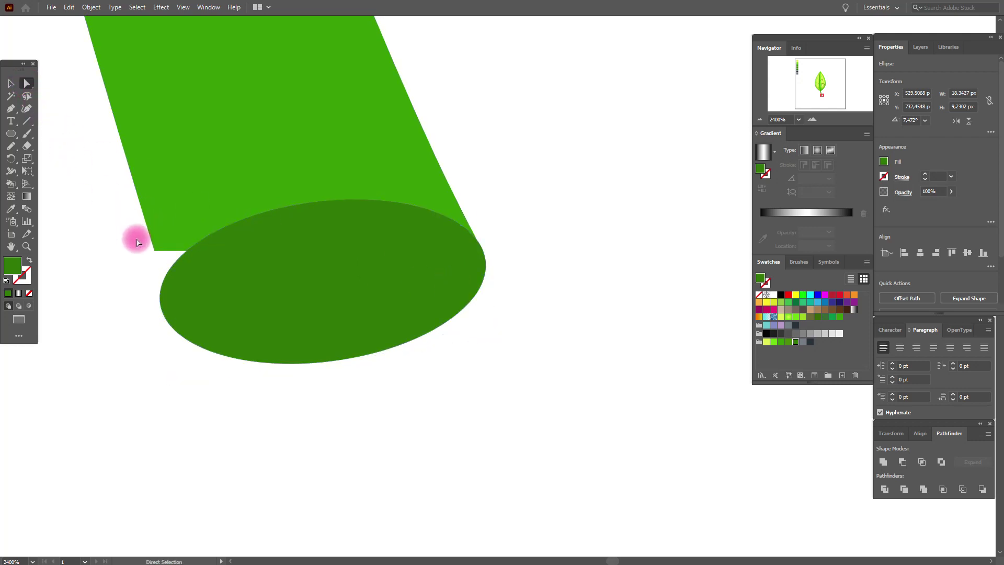
left_click(154, 250)
left_click_drag(154, 252, 159, 298)
left_click(150, 339)
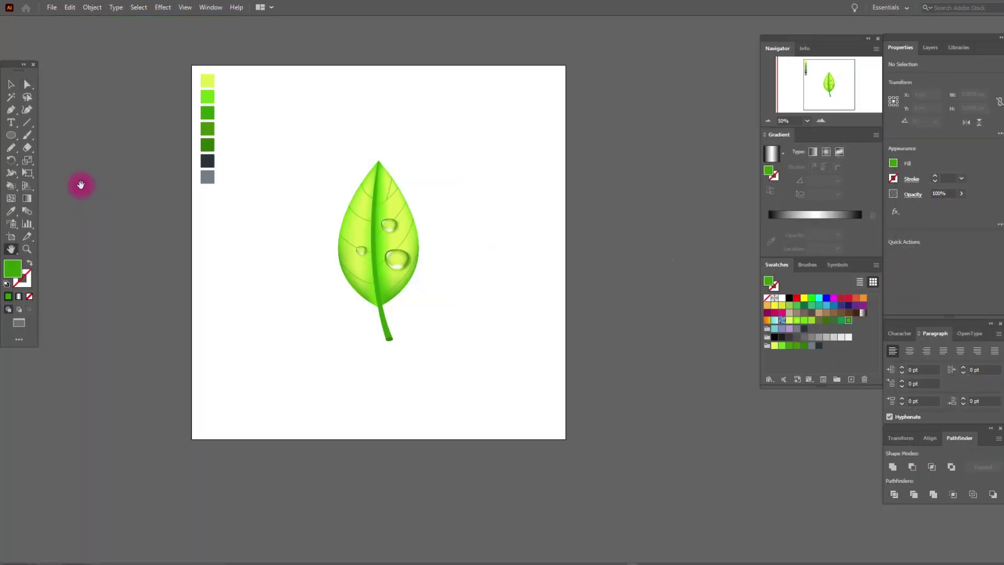
- Draw a square background about 712 by 712 px, send it to the back and centre it roughly around the leaf
left_click_drag(10, 135, 48, 137)
mouse_move(256, 134)
left_mouse_down()
mouse_move(329, 226)
mouse_move(520, 381)
left_mouse_up()
right_click(466, 223)
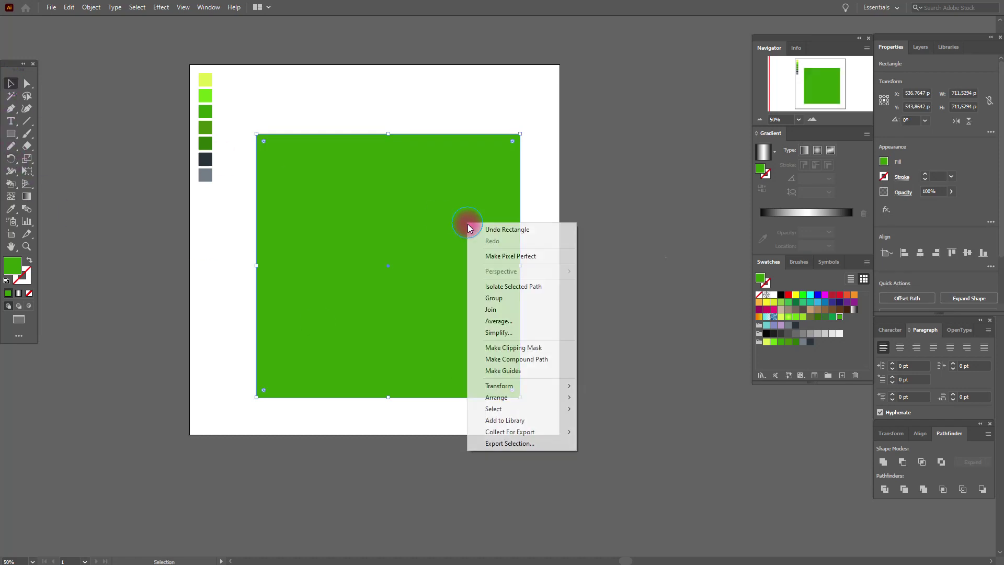
mouse_move(560, 397)
left_click(597, 432)
left_click_drag(481, 309, 476, 313)
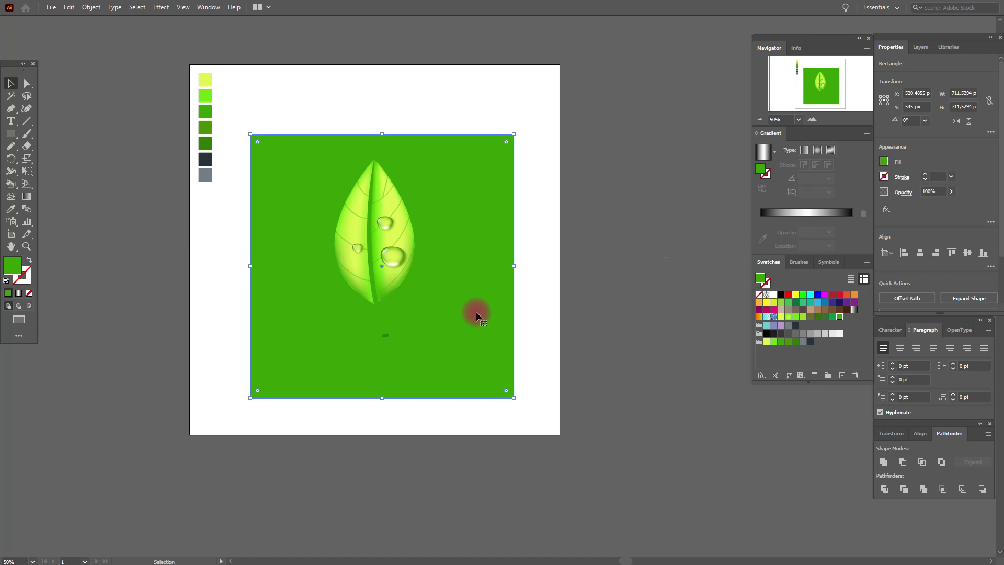
- Fill the background square with a radial gradient from grey in the centre to dark slate at the edges
left_click(854, 309)
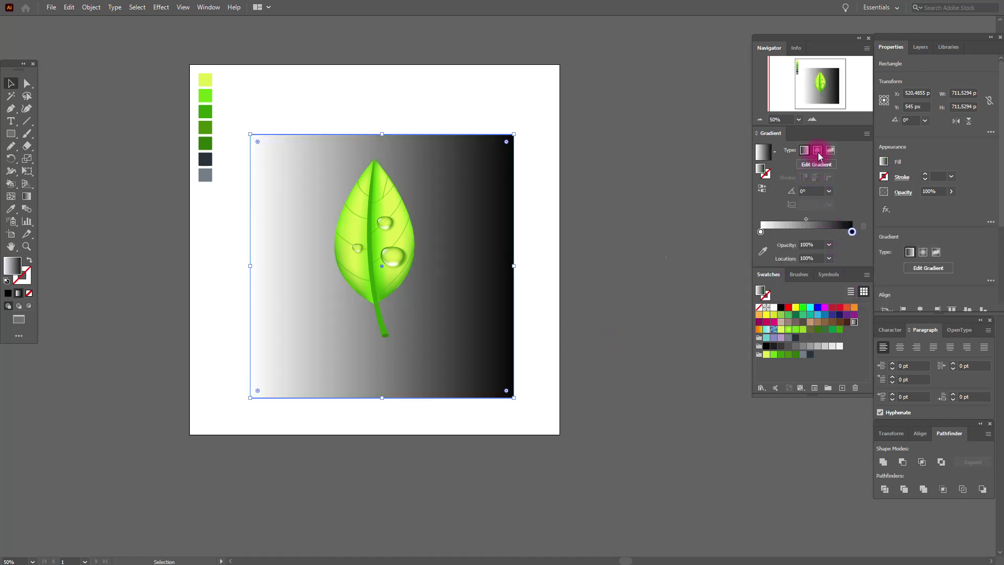
left_click(817, 150)
left_click_drag(794, 337, 851, 231)
left_click_drag(787, 337, 760, 231)
- Select the whole leaf with its drops, move it to the middle of the background and rotate it counterclockwise so the stem points lower right
left_click_drag(319, 117, 481, 336)
left_click_drag(390, 256, 396, 271)
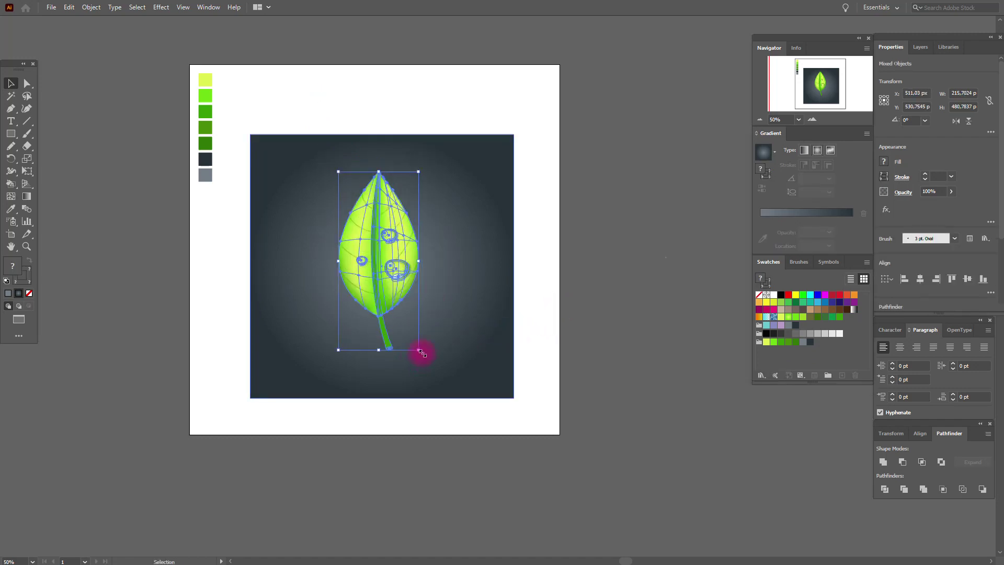
left_click_drag(424, 355, 455, 284)
- Shift the background gradient's midpoint to about 37.7% and deselect the square
left_click(455, 284)
left_click_drag(809, 220, 792, 221)
left_click(660, 242)
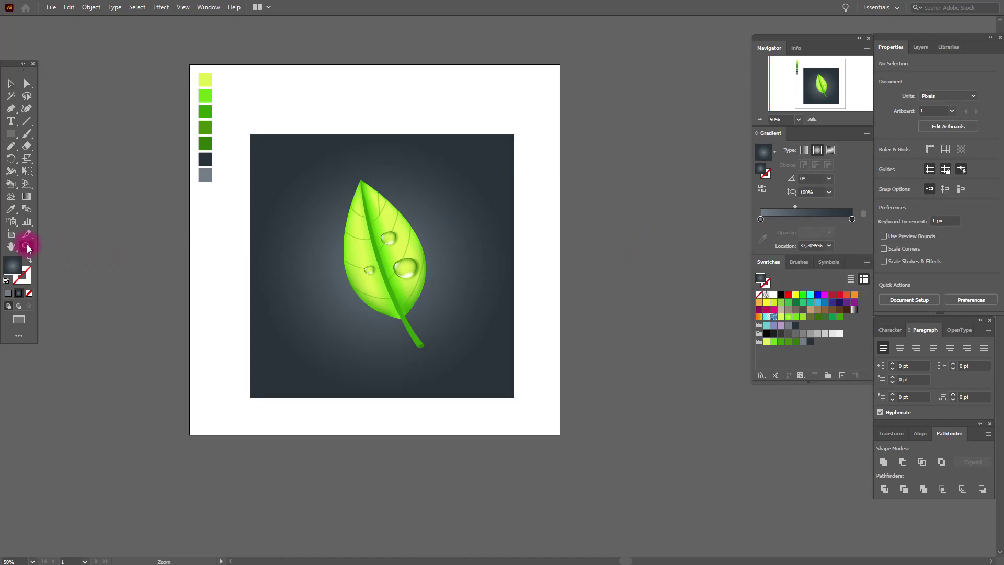
- Start a dark slate shadow path with the Pen tool from the leaf tip, just inside its left edge, to the base and along the stem's end
left_click_drag(457, 243, 478, 287)
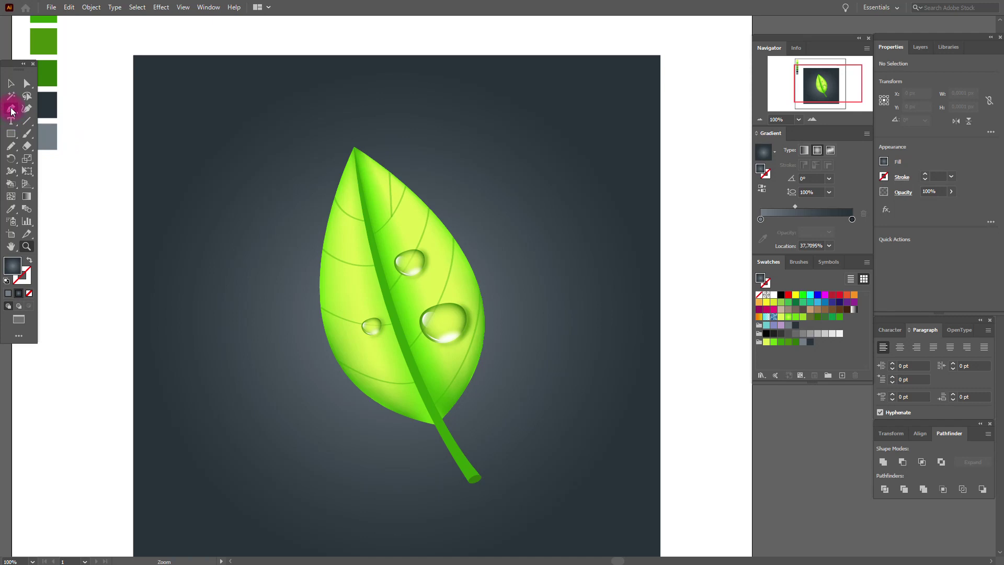
left_click(794, 325)
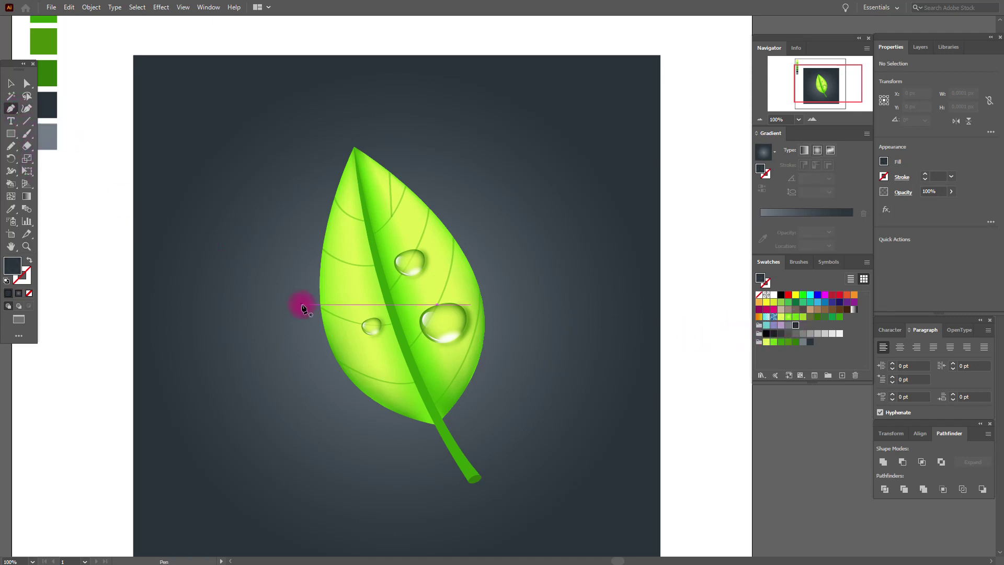
left_click(350, 152)
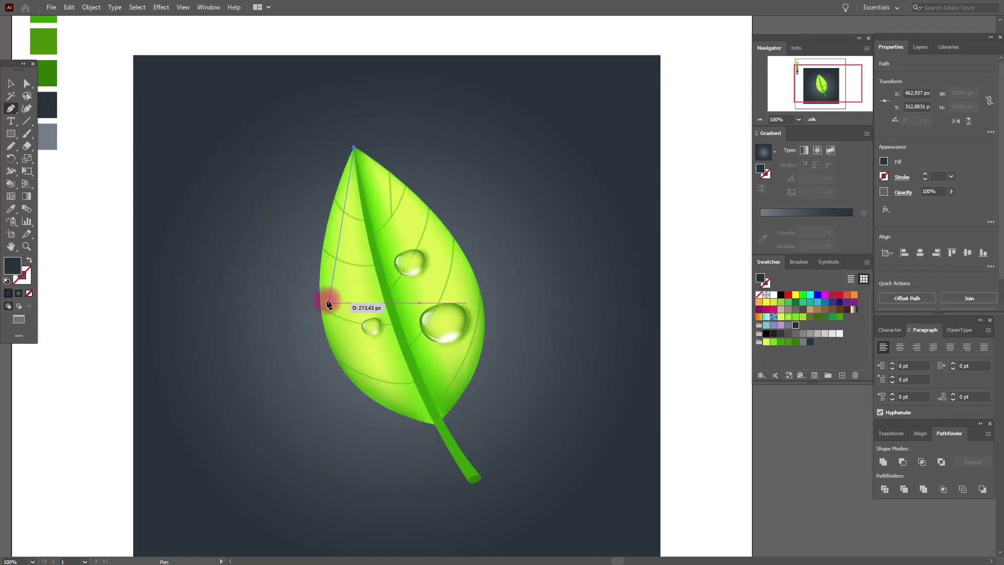
left_click_drag(324, 297, 335, 335)
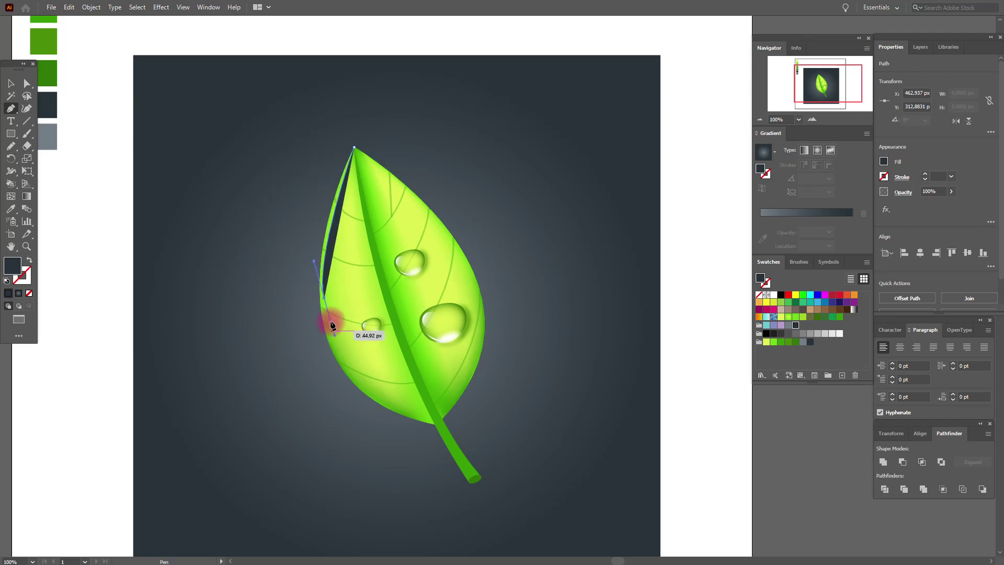
left_click(325, 298)
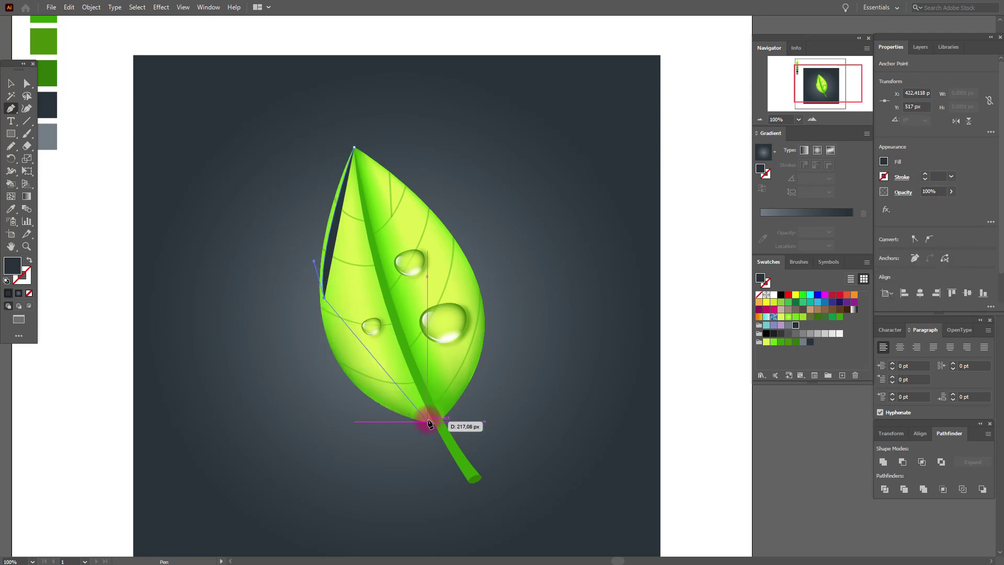
mouse_move(428, 422)
left_mouse_down()
mouse_move(510, 432)
mouse_move(520, 459)
mouse_move(422, 421)
mouse_move(463, 486)
mouse_move(422, 432)
left_mouse_up()
left_click(452, 485)
- Continue the shadow path back up just outside the leaf's left edge and close it at the tip, about 202 by 458 px overall
left_click(422, 422)
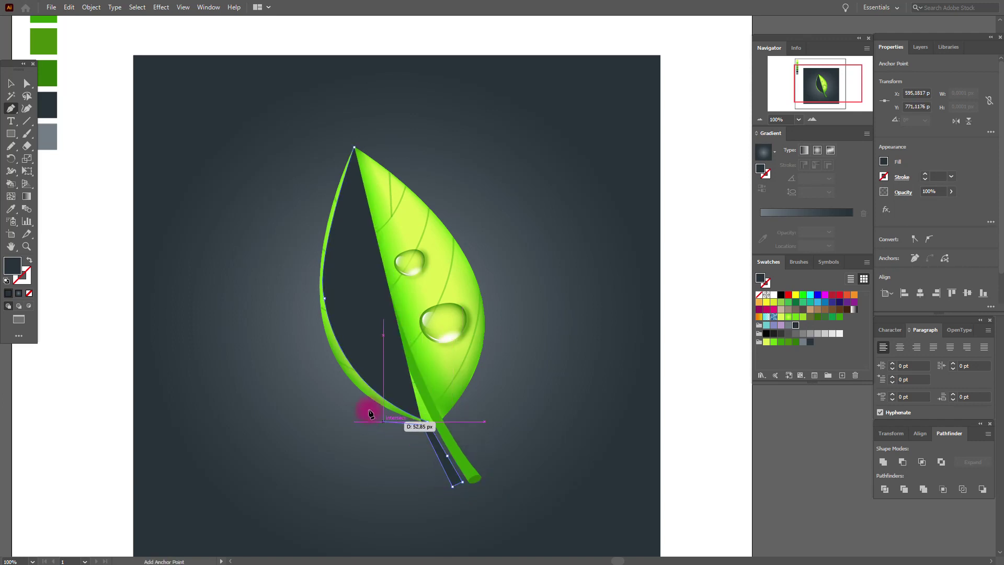
left_click_drag(313, 302, 286, 194)
left_click(314, 304)
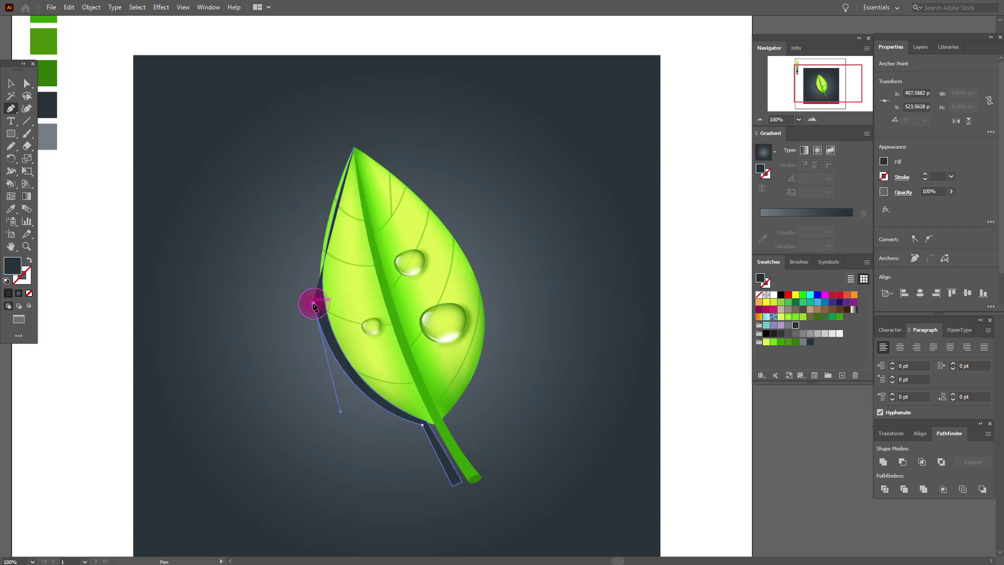
left_click_drag(354, 148, 367, 145)
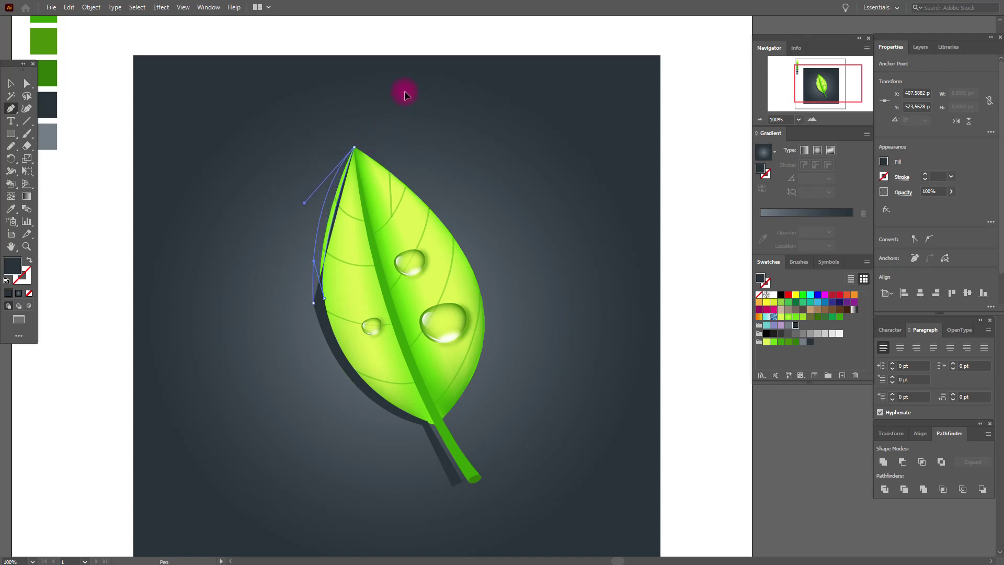
left_click_drag(405, 94, 406, 93)
- Shift the shadow shape slightly left of the leaf and rotate it about 1.4°
left_click(11, 84)
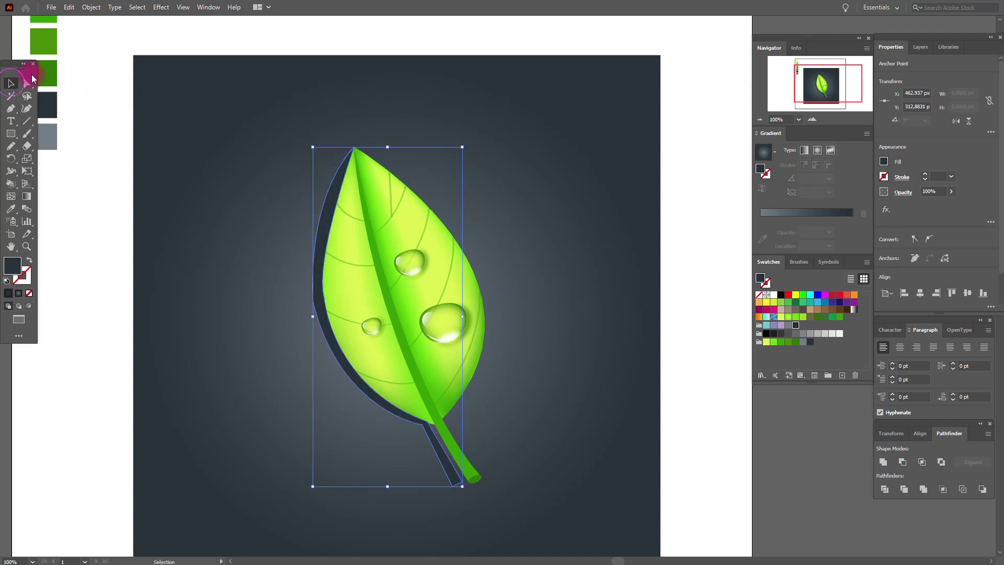
left_click(197, 45)
left_click(294, 248)
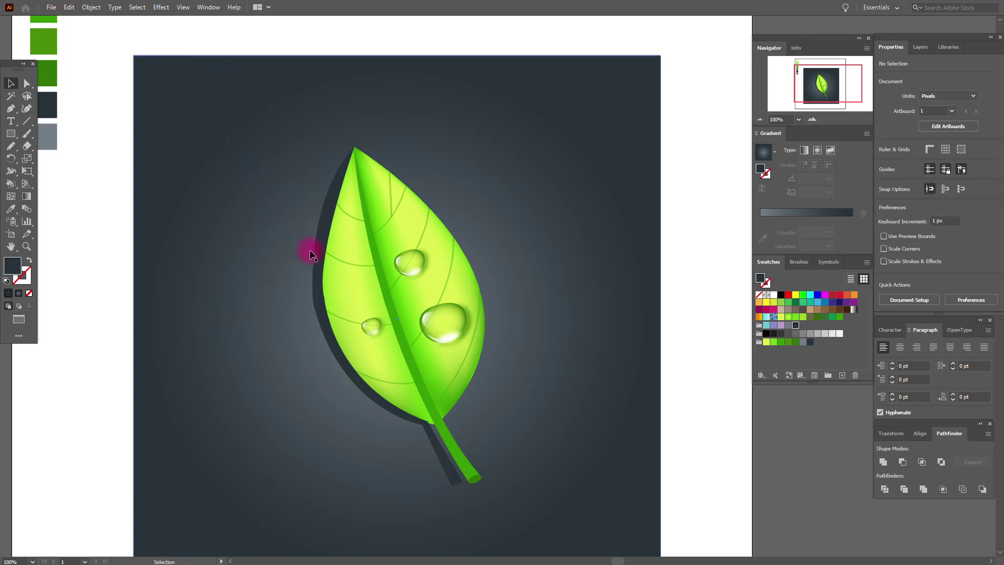
left_click_drag(315, 256, 311, 257)
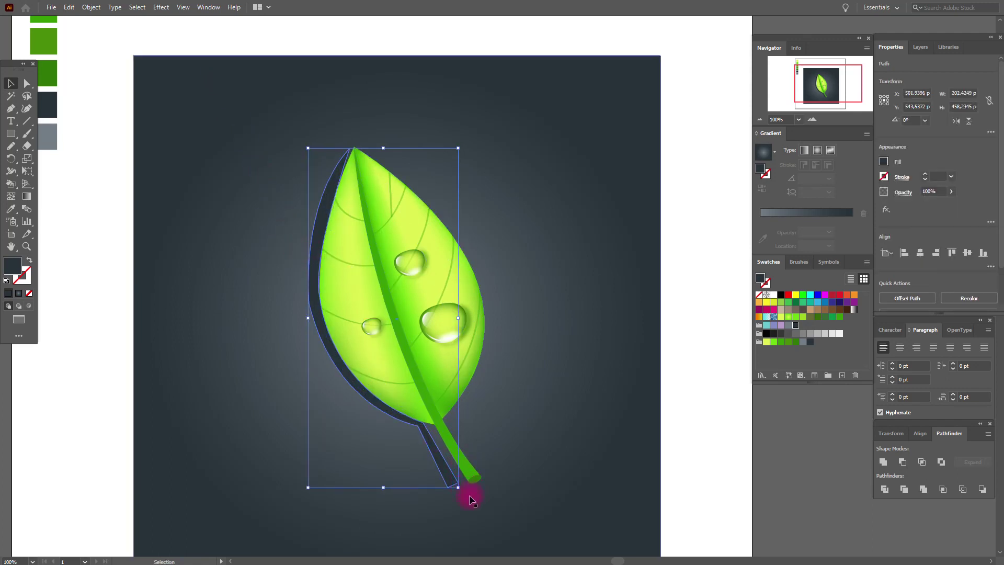
left_click_drag(463, 493, 472, 495)
- Apply a Gaussian Blur with a radius of about 17.3 pixels to the leaf's shadow shape
left_click(159, 7)
mouse_move(231, 180)
left_click(297, 191)
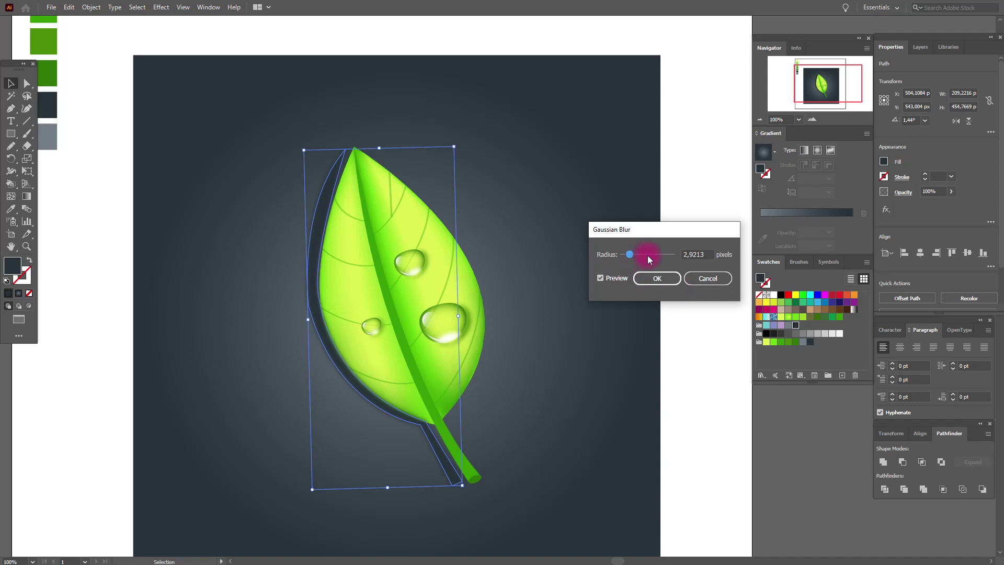
left_click_drag(642, 254, 648, 255)
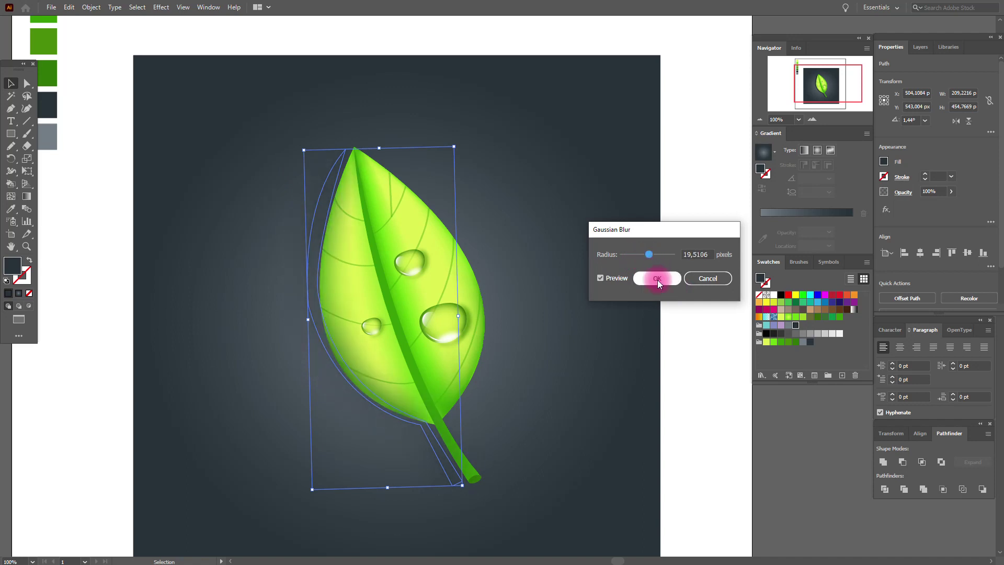
left_click_drag(649, 254, 648, 257)
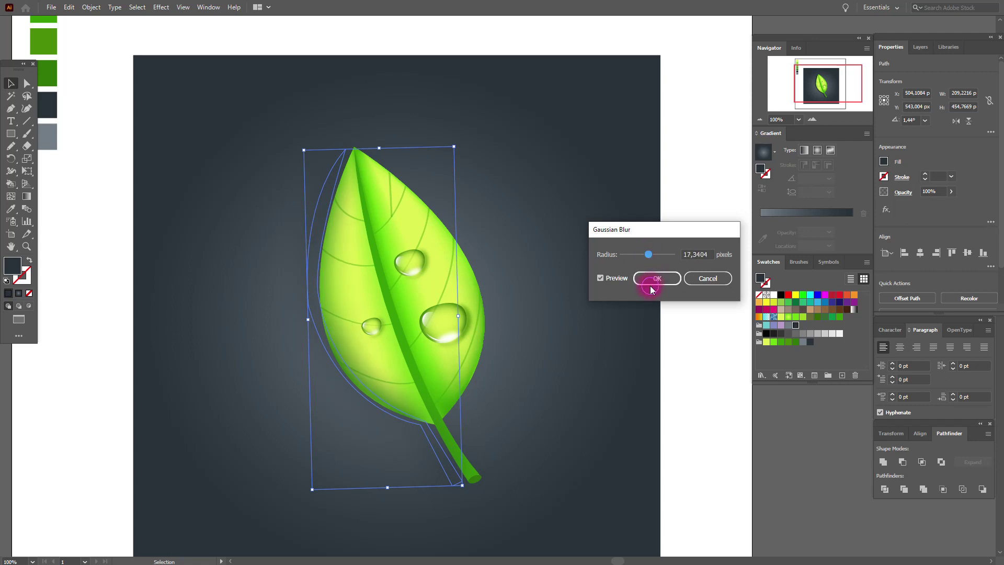
left_click(657, 278)
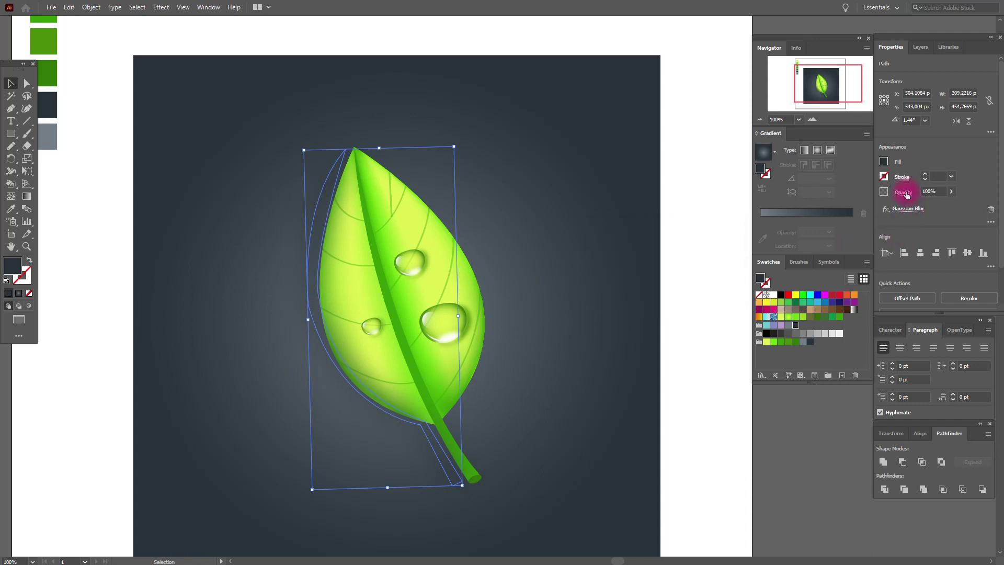
- Set the blurred shadow's blending mode to Multiply and deselect it
left_click(906, 195)
left_click(840, 211)
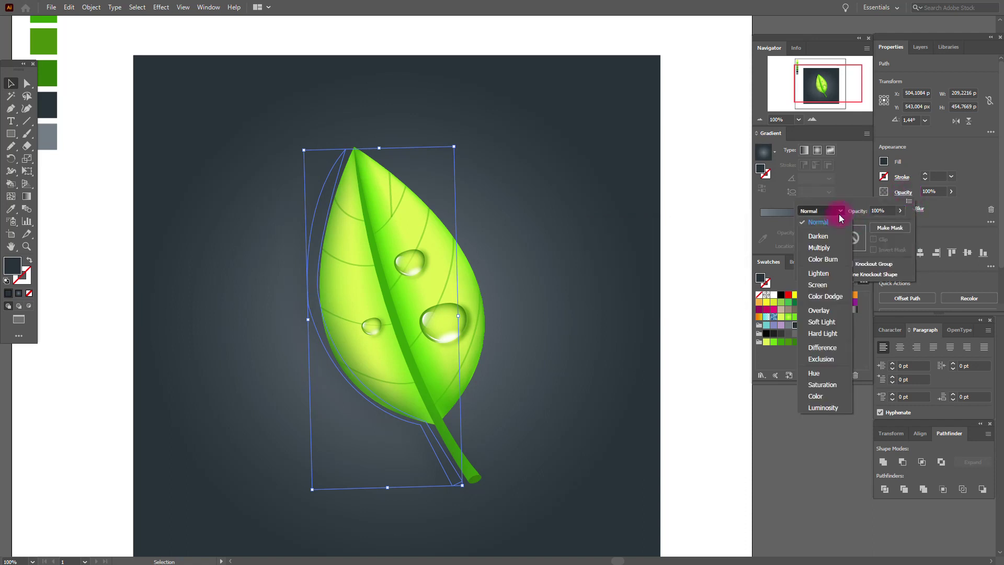
left_click(818, 250)
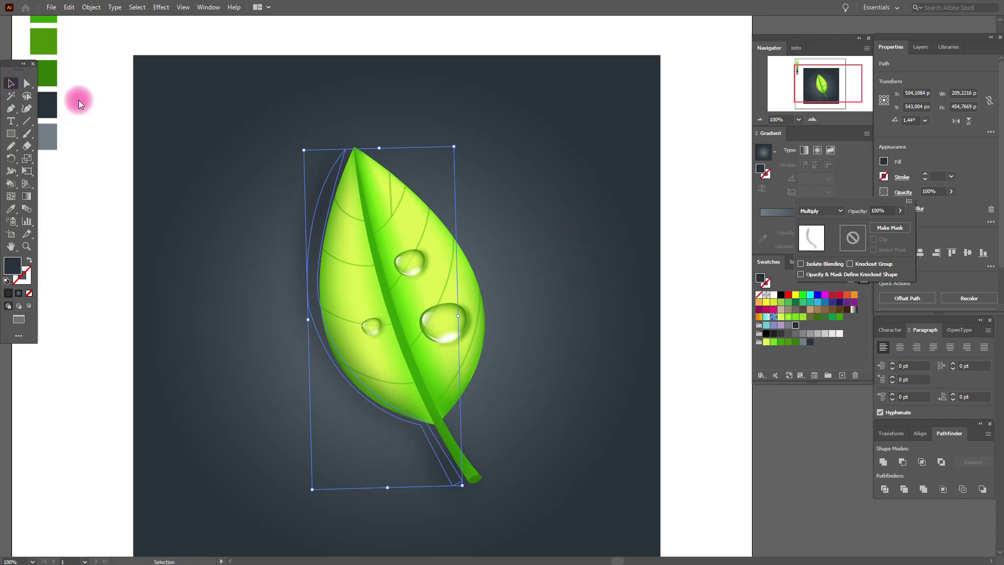
left_click(122, 109)
left_click(120, 105)
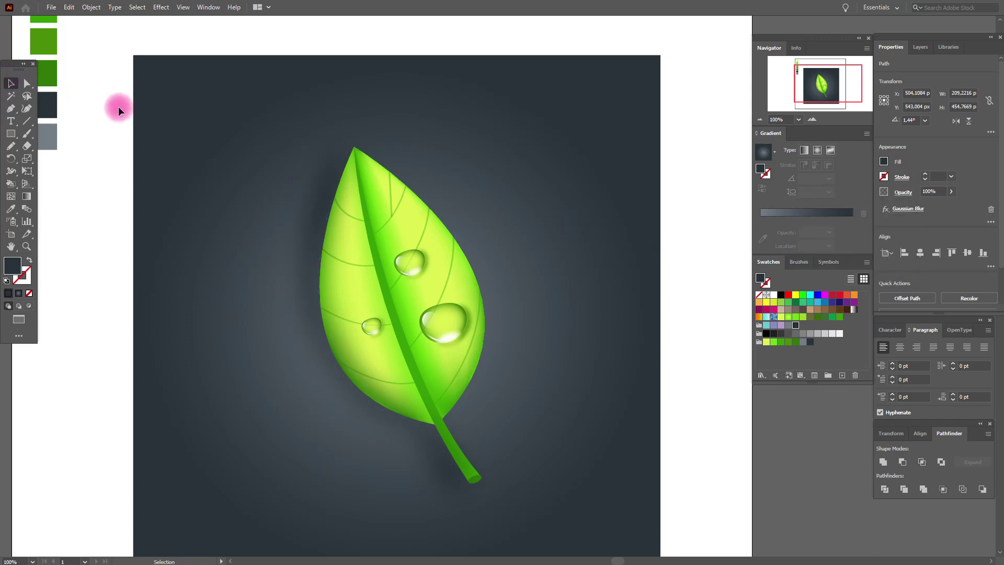
- Select the shadow together with the background square and send both to the back, behind the leaf and stem
left_click(309, 212)
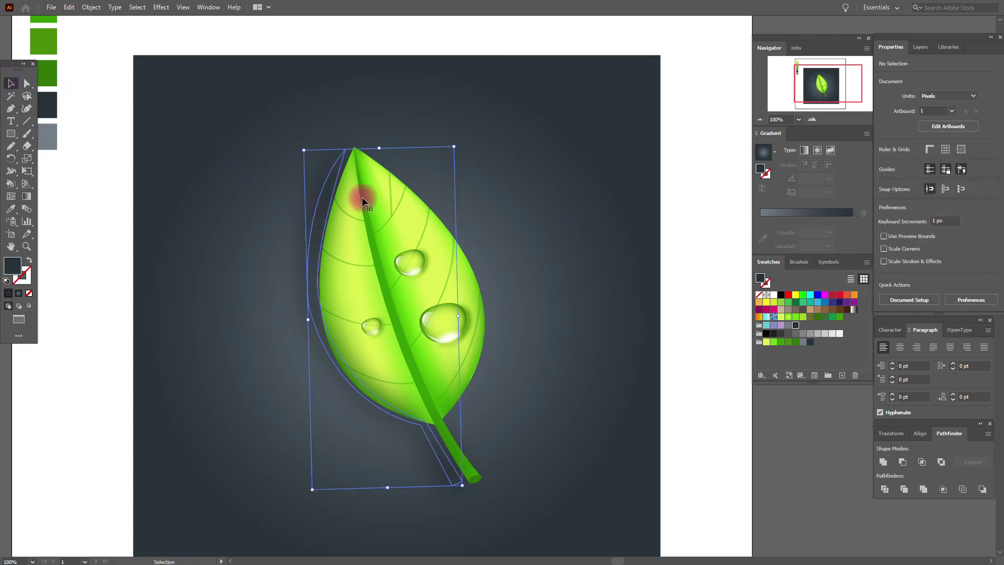
left_click(476, 167)
right_click(476, 168)
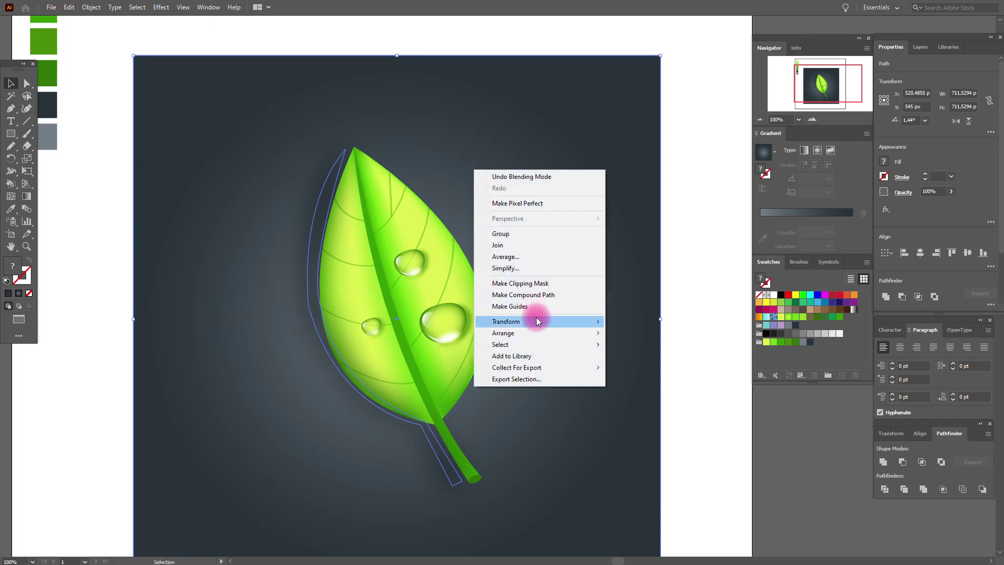
mouse_move(548, 332)
left_click(622, 368)
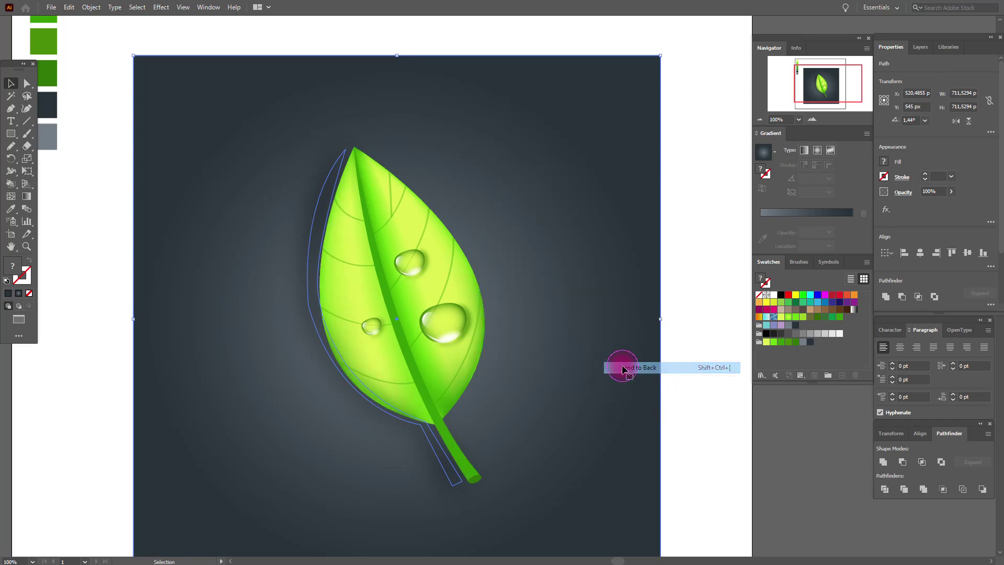
left_click(734, 324)
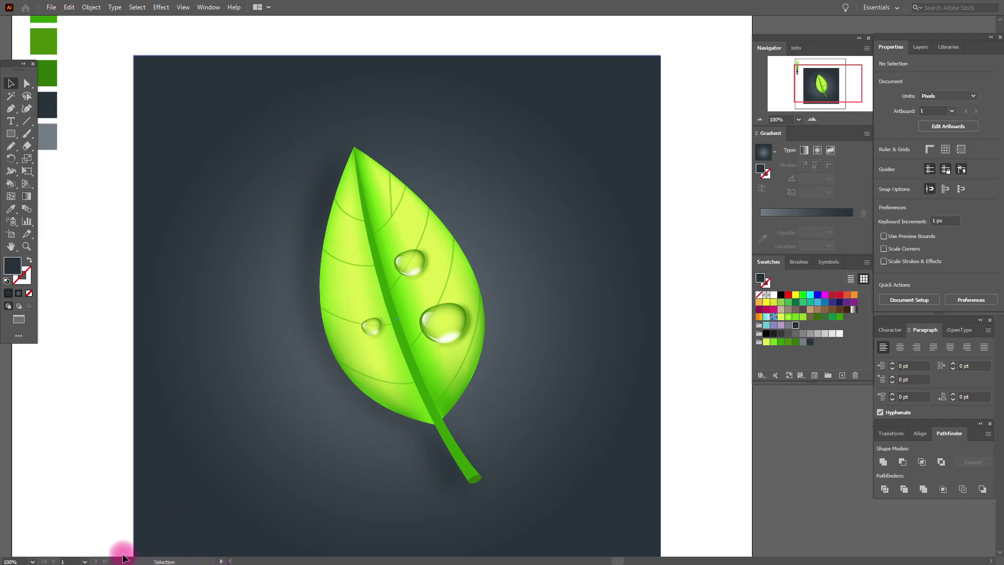
key("ctrl+minus")
key("ctrl+minus")
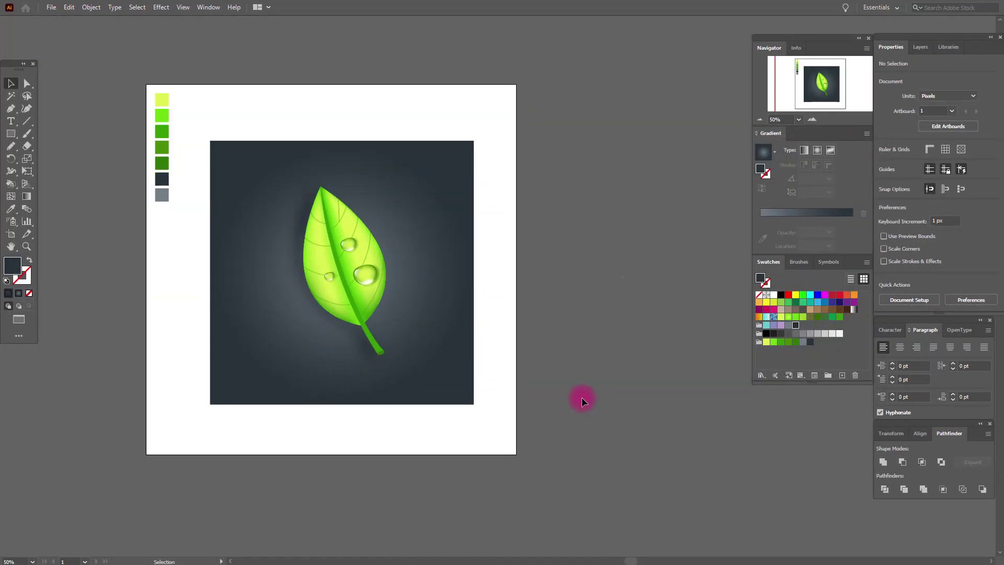